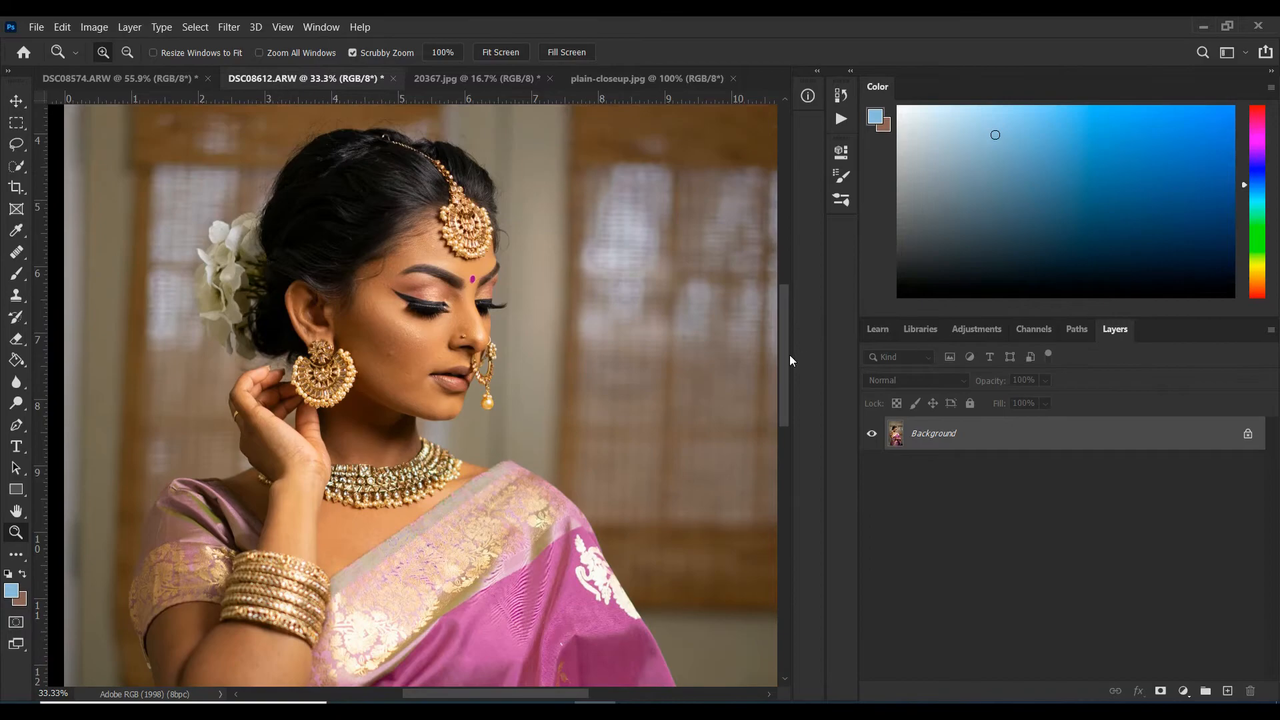
# Return from the SkinFiner web page to Photoshop and locate SkinFiner among the Photo-Toolbox filters.
pyautogui.scroll(-3, 790, 360)
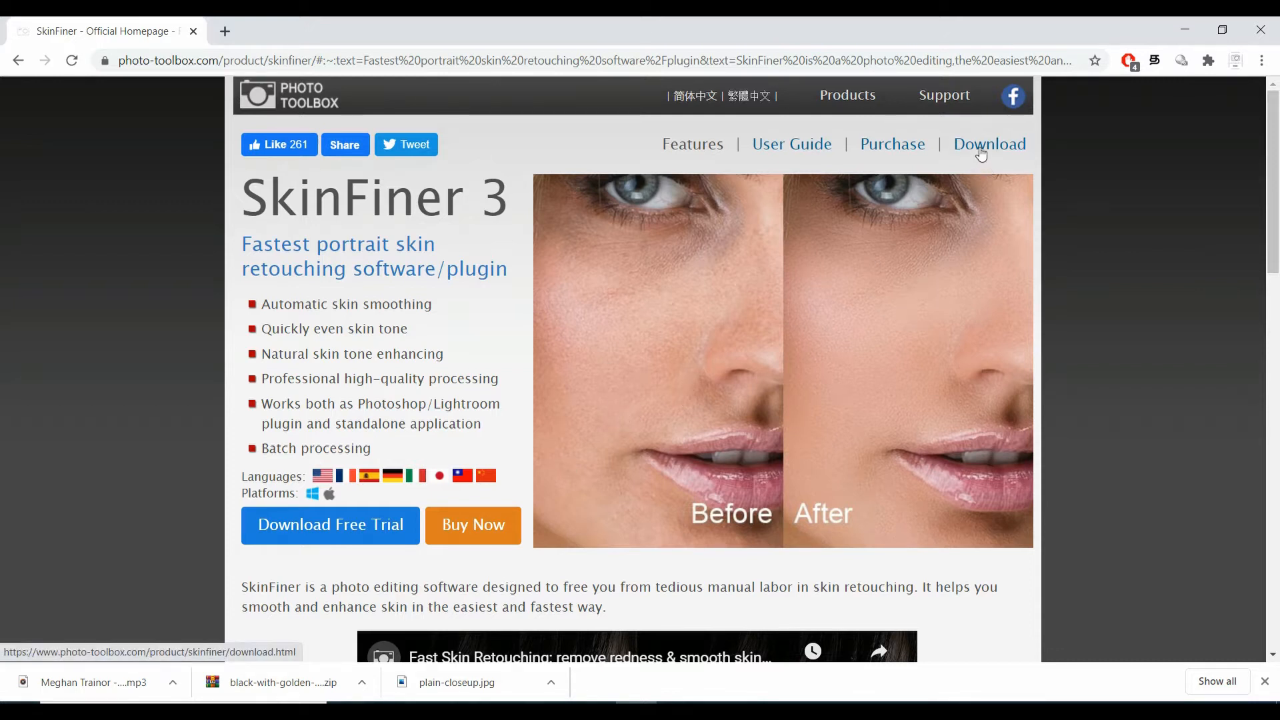
pyautogui.click(1187, 31)
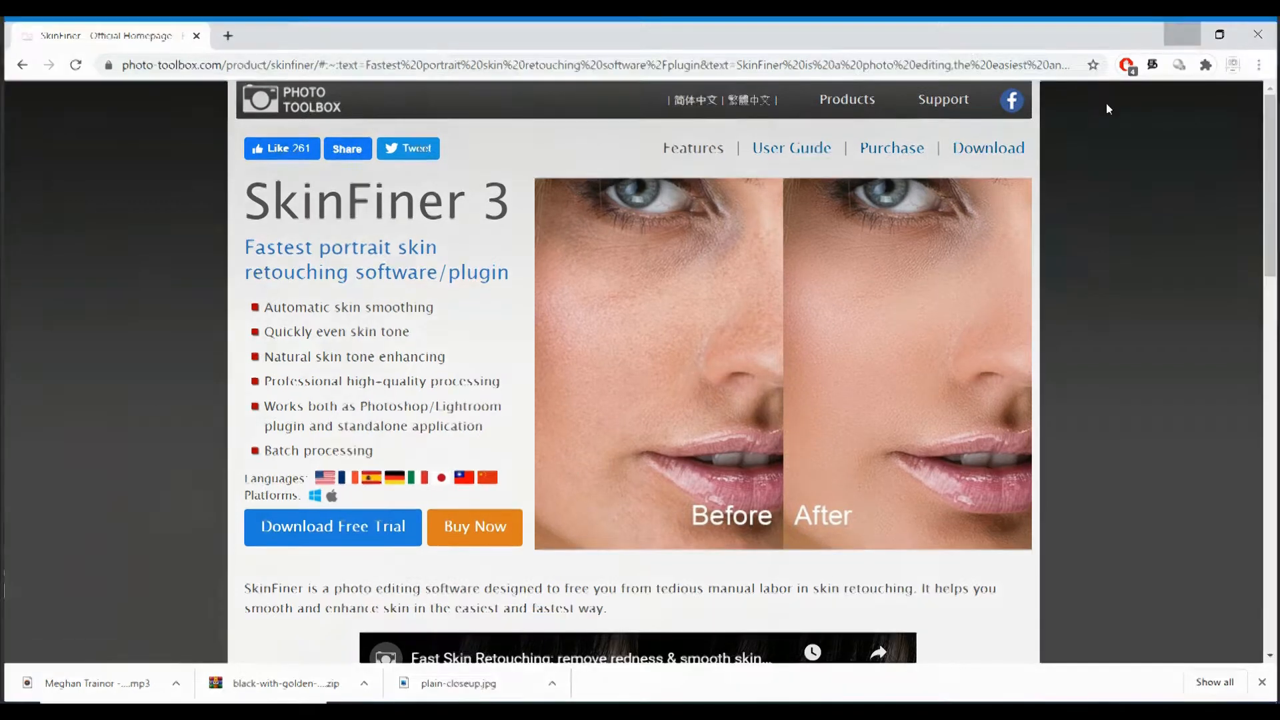
pyautogui.scroll(1, 505, 275)
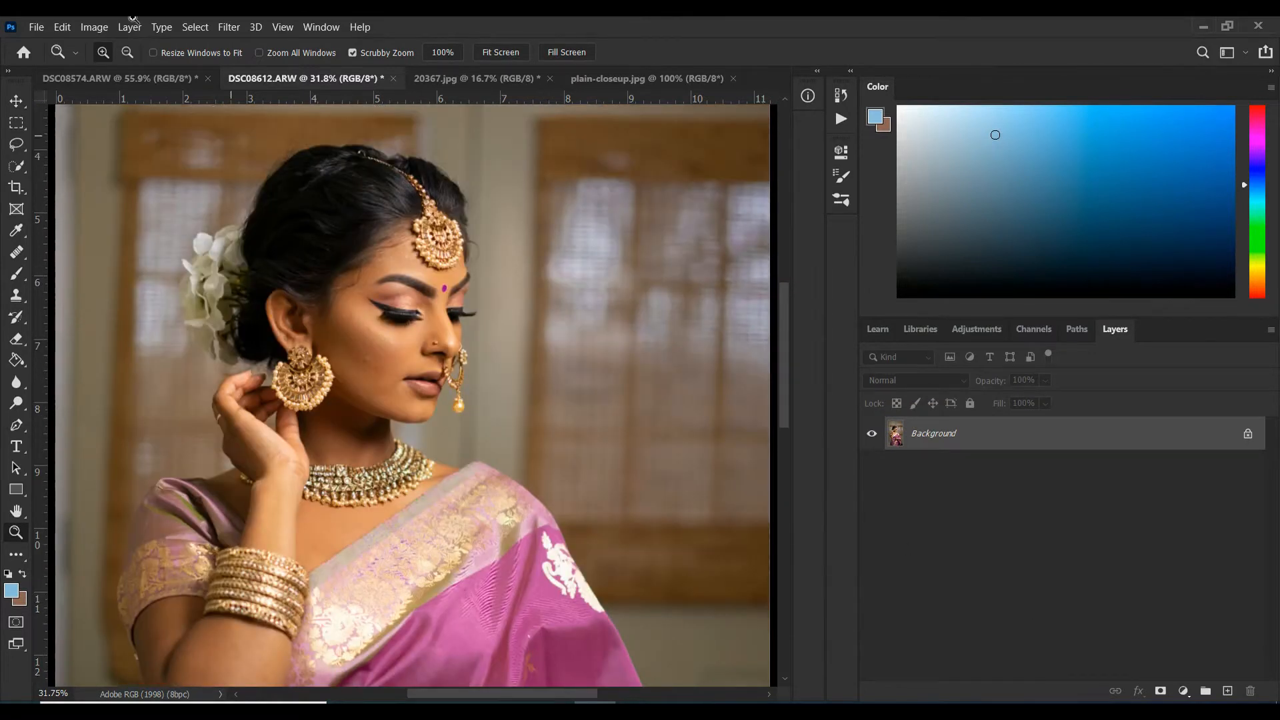
pyautogui.click(228, 27)
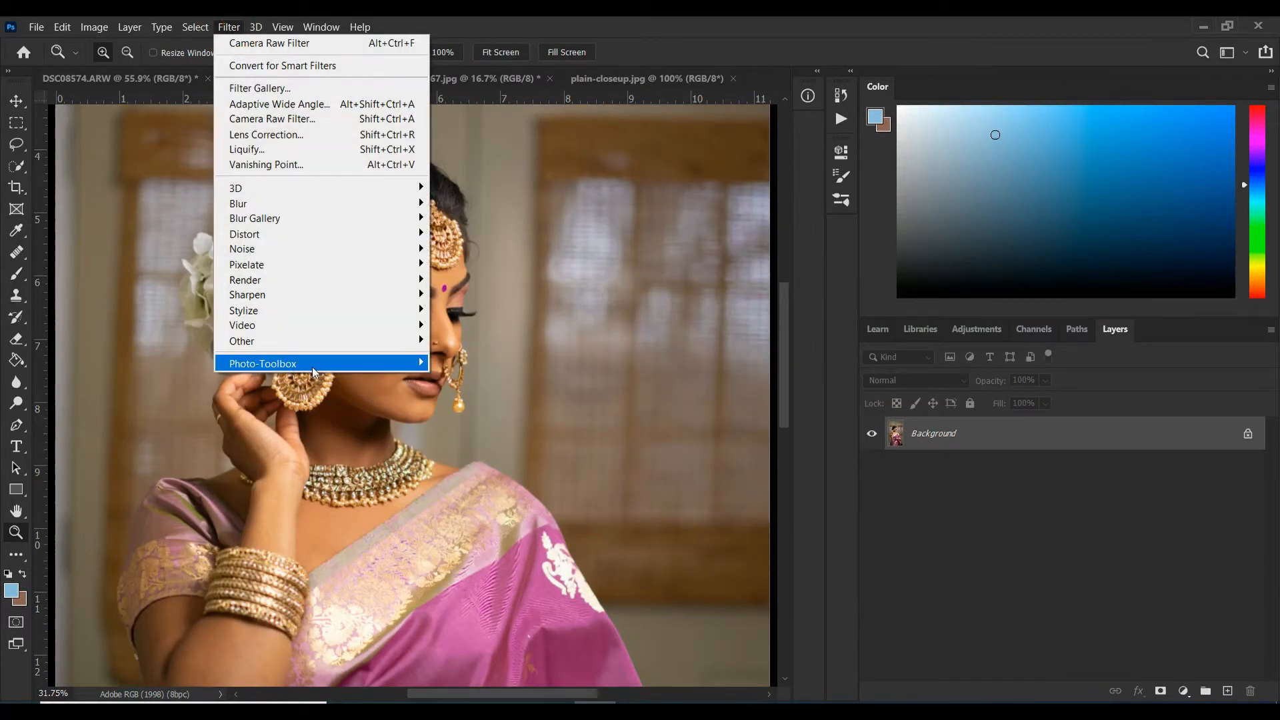
pyautogui.moveTo(315, 366)
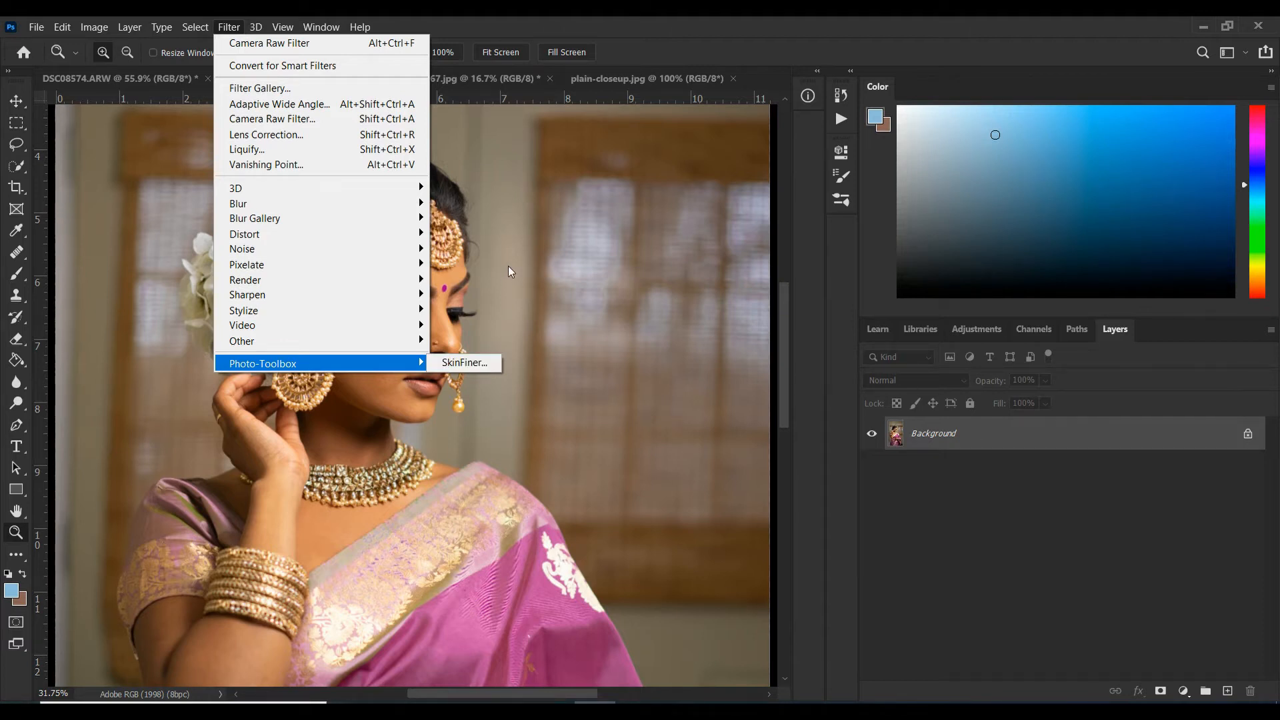
pyautogui.click(610, 379)
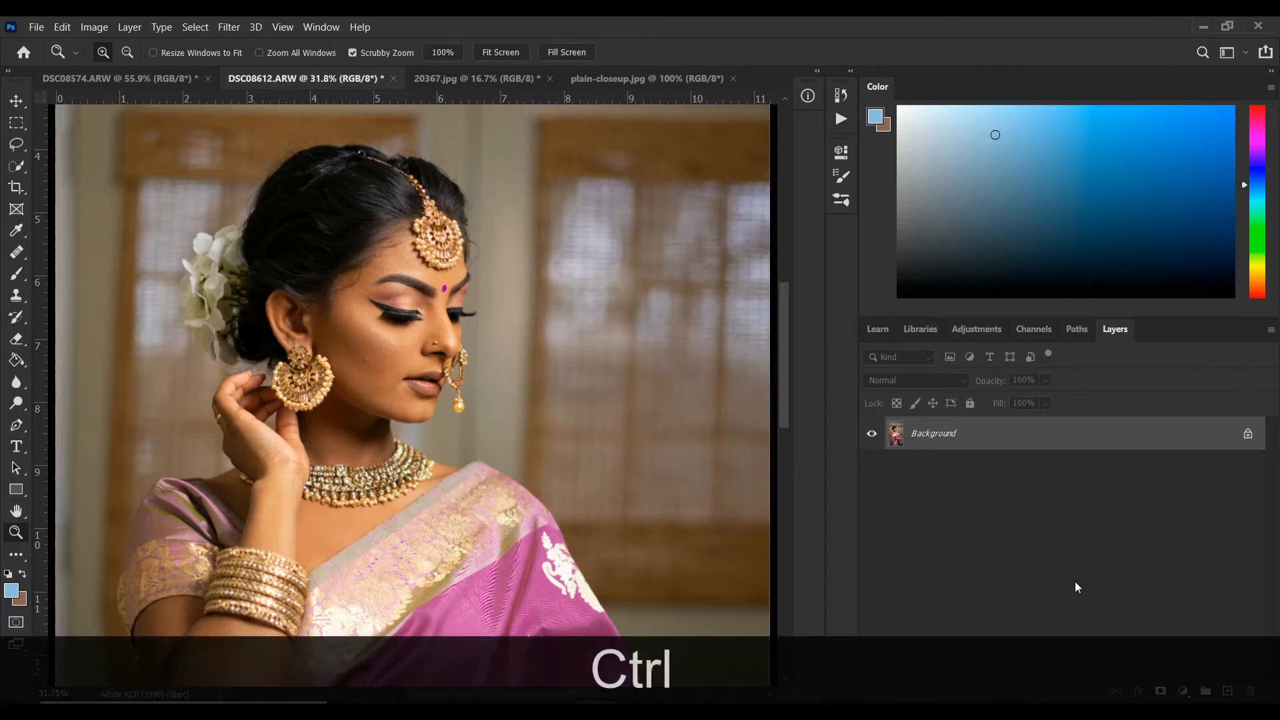
# Duplicate the Background layer and activate the Healing Brush tool for retouching the face.
pyautogui.hotkey('ctrl', 'j')
pyautogui.click(409, 318)
pyautogui.click(409, 317)
pyautogui.scroll(5, 413, 307)
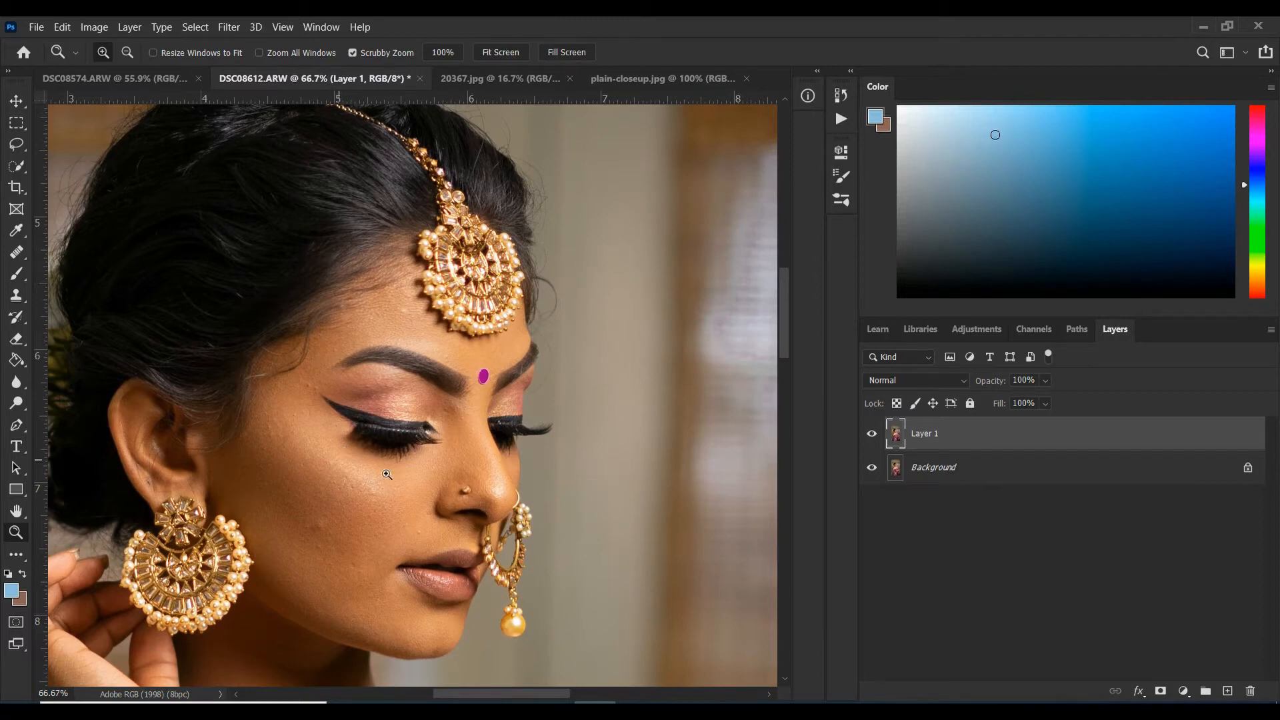
pyautogui.click(21, 258)
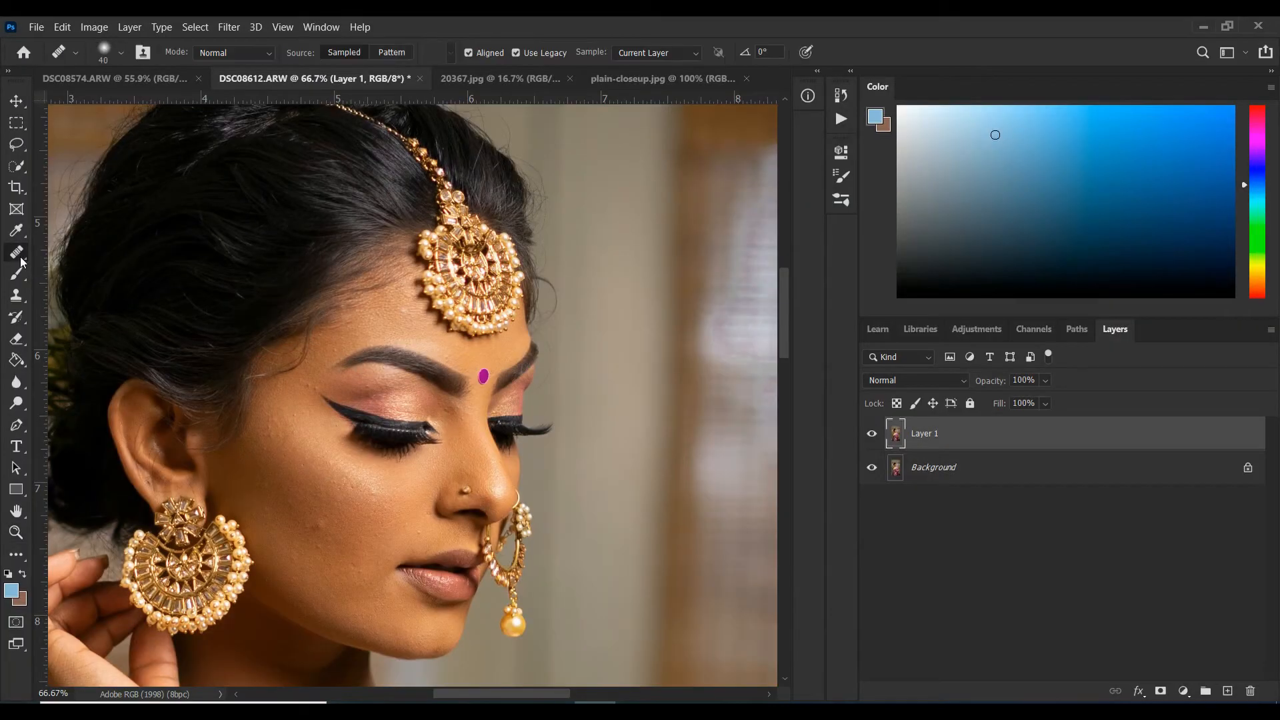
pyautogui.click(67, 271)
# Heal the blemishes on the upper cheek between the ear and the eye, sampling clean skin nearby.
pyautogui.press('alt')
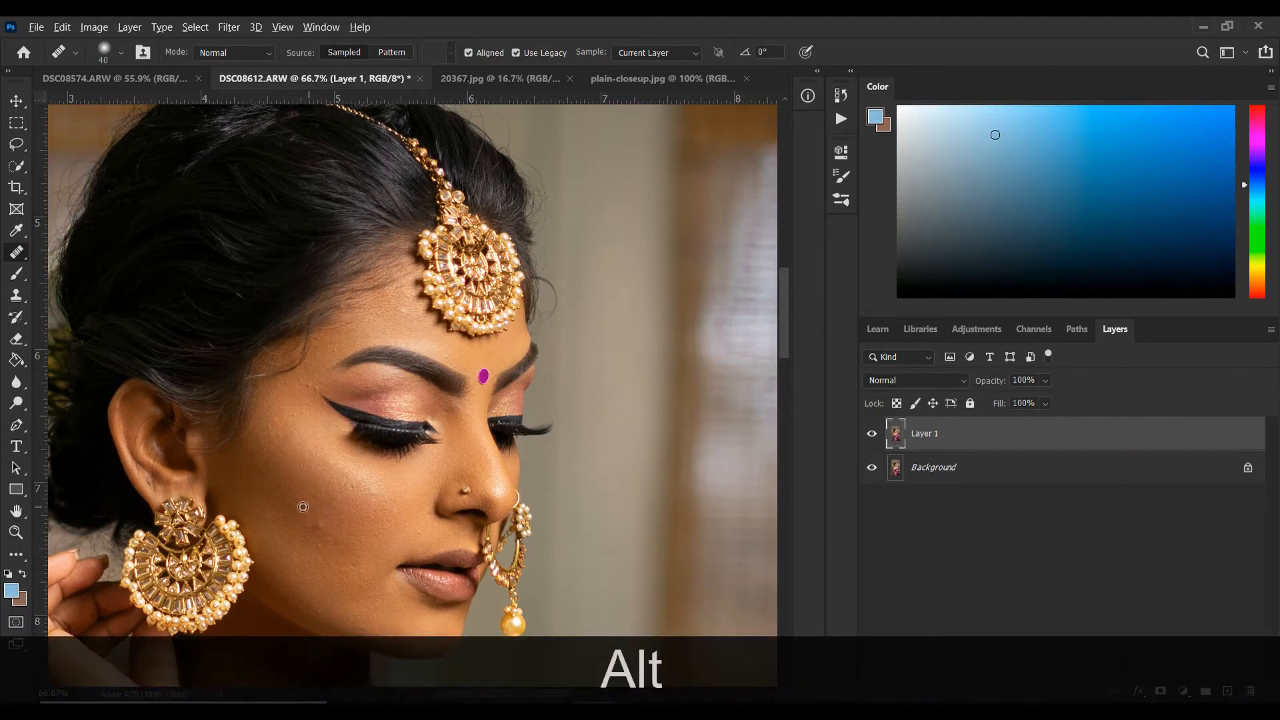
pyautogui.keyDown('alt'); pyautogui.click(270, 457); pyautogui.keyUp('alt')
pyautogui.click(273, 437)
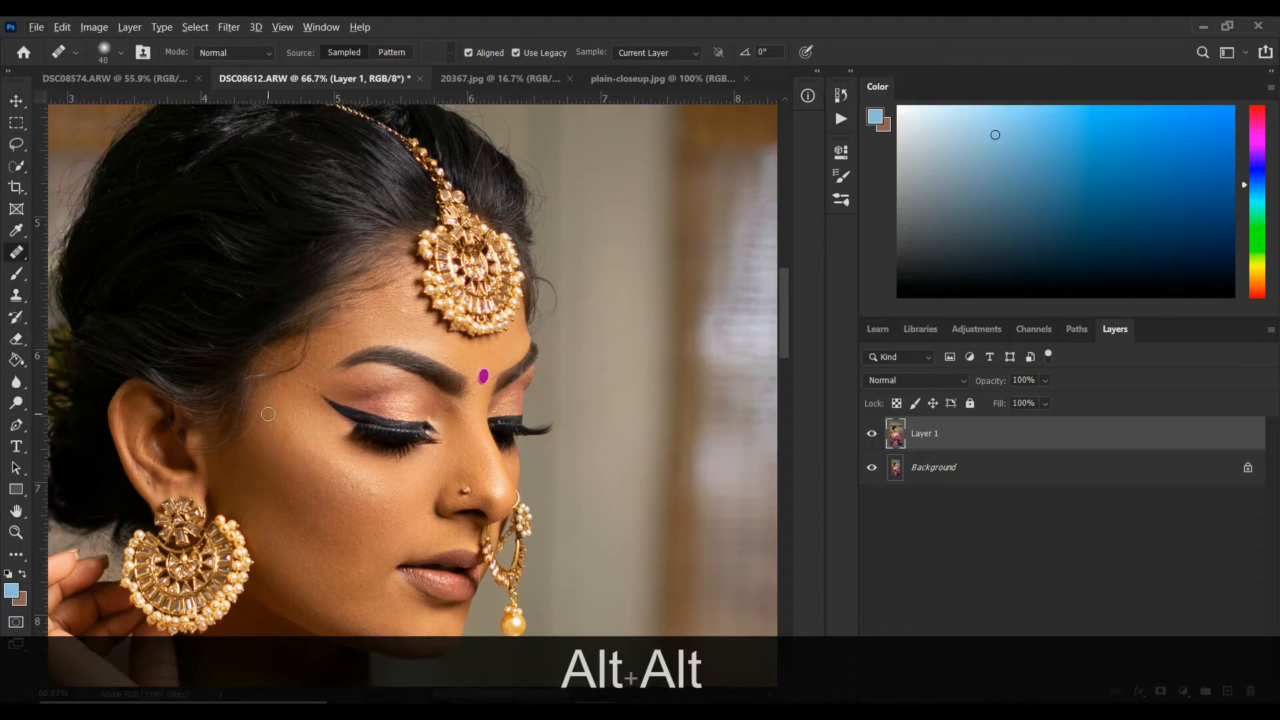
pyautogui.click(268, 430)
pyautogui.keyDown('alt'); pyautogui.click(281, 462); pyautogui.keyUp('alt')
pyautogui.click(291, 419)
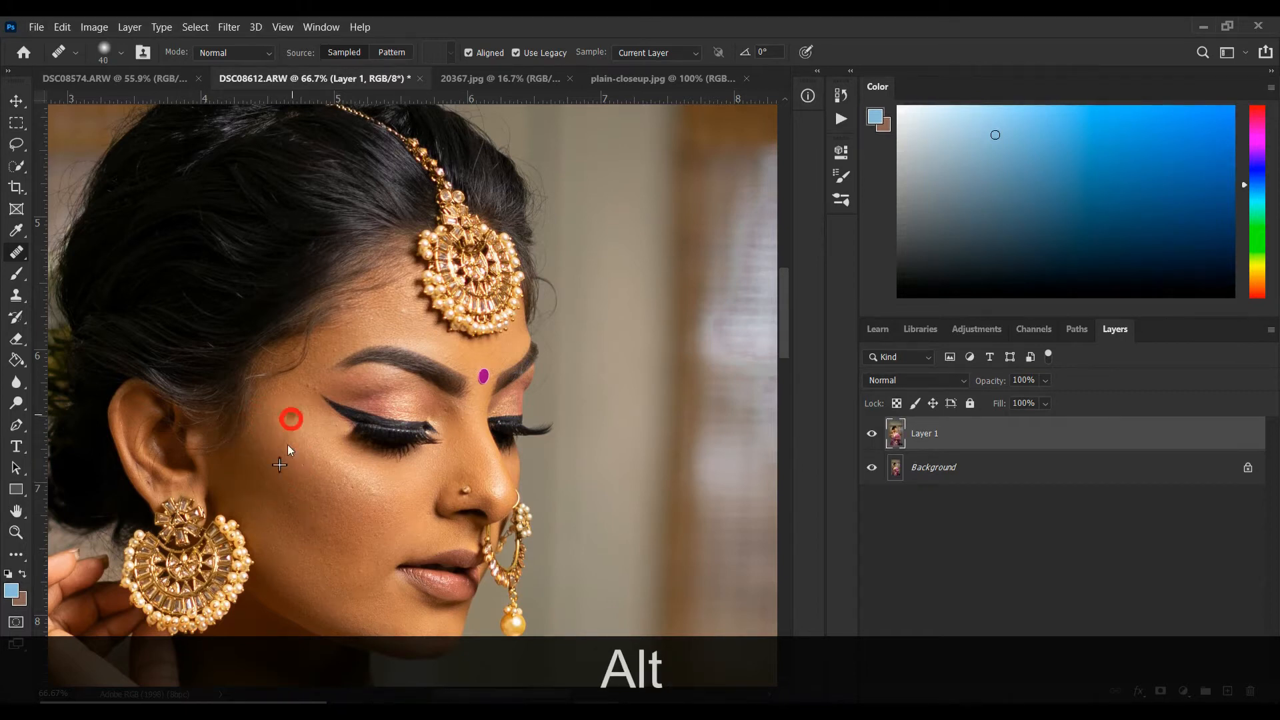
pyautogui.keyDown('alt'); pyautogui.click(282, 451); pyautogui.keyUp('alt')
pyautogui.click(294, 428)
pyautogui.keyDown('alt'); pyautogui.click(273, 466); pyautogui.keyUp('alt')
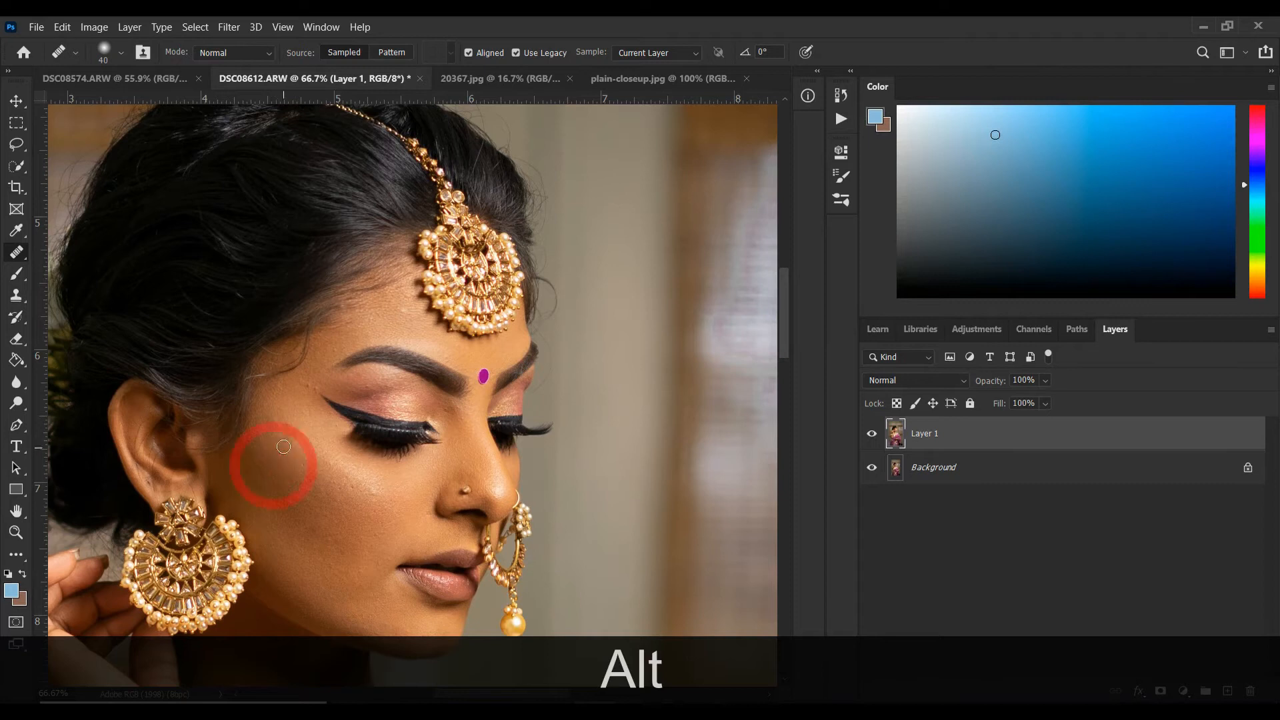
pyautogui.click(286, 440)
pyautogui.click(278, 412)
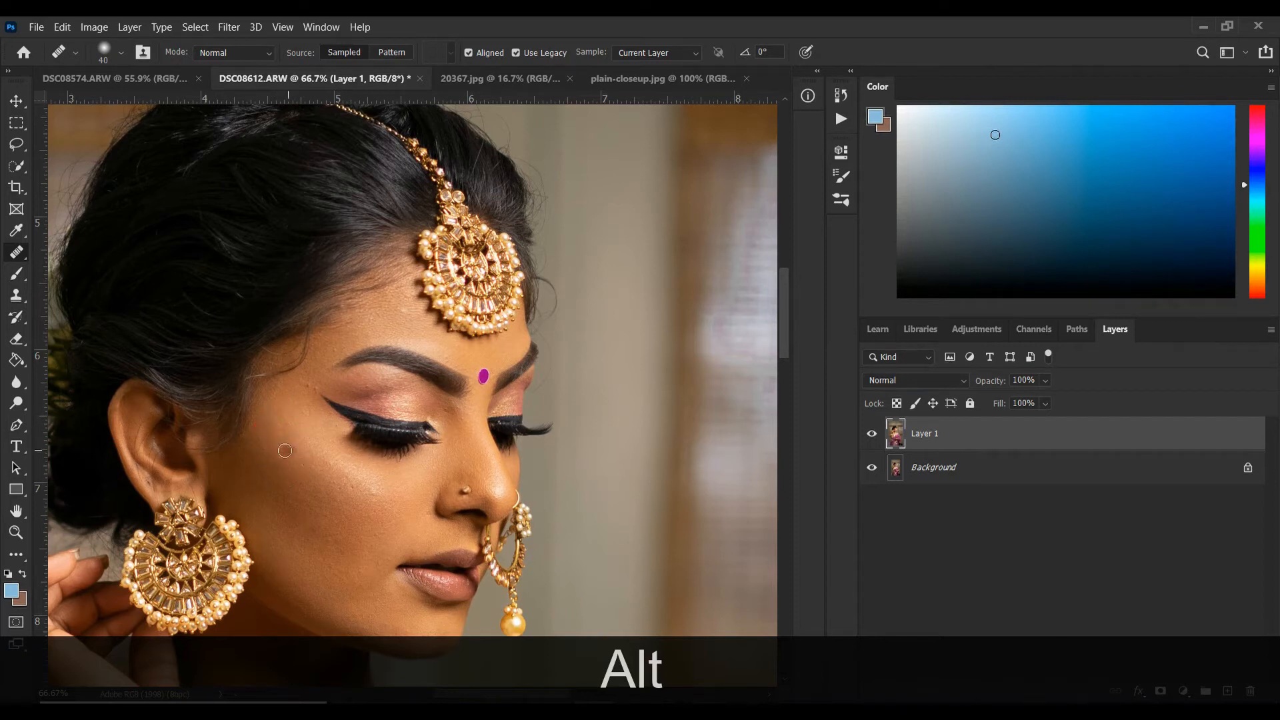
# Heal the skin spots at the temple, around the eyeliner tip and the outer end of the eyebrow.
pyautogui.keyDown('alt'); pyautogui.click(285, 450); pyautogui.keyUp('alt')
pyautogui.click(281, 438)
pyautogui.click(281, 432)
pyautogui.keyDown('alt'); pyautogui.click(301, 396); pyautogui.keyUp('alt')
pyautogui.click(312, 421)
pyautogui.keyDown('alt'); pyautogui.click(310, 416); pyautogui.keyUp('alt')
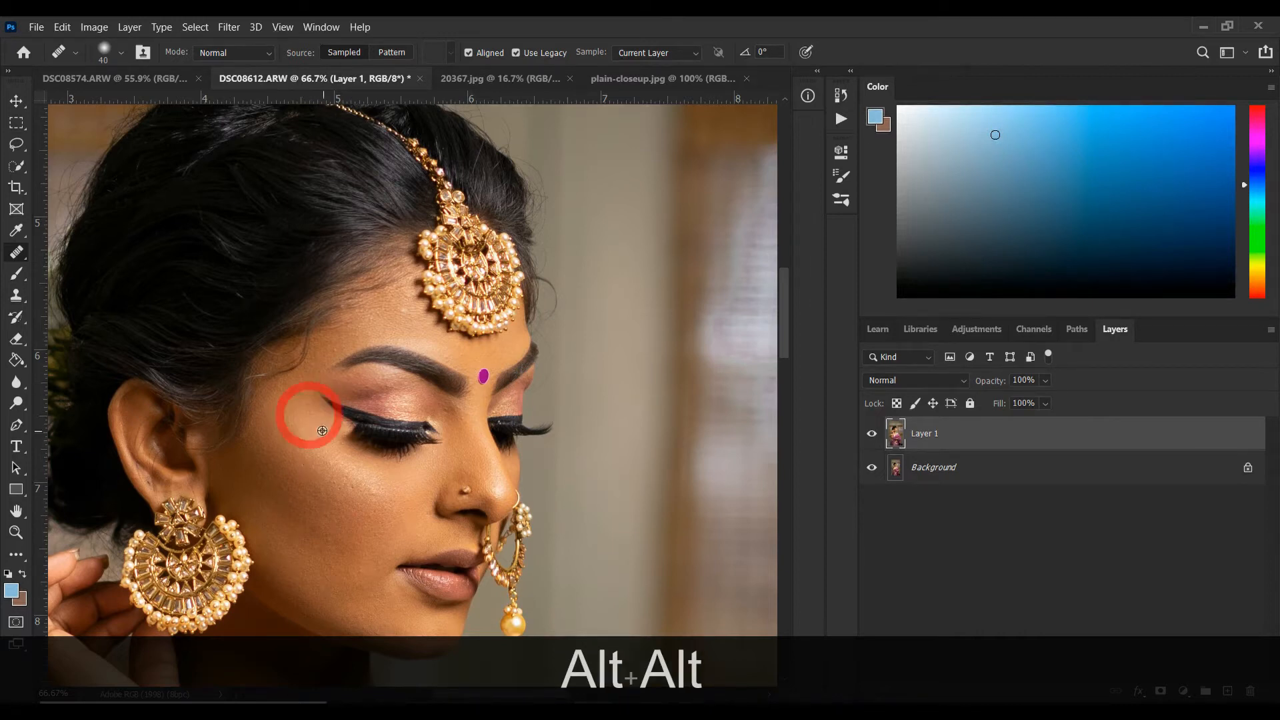
pyautogui.click(310, 386)
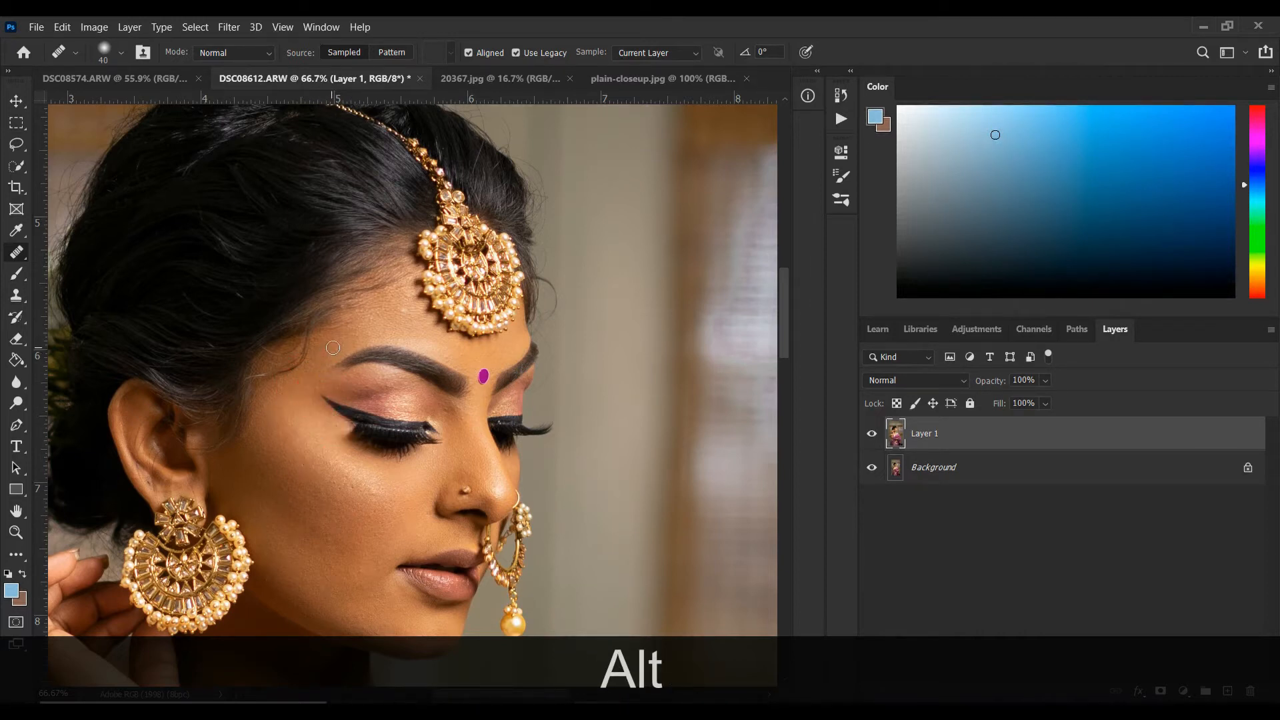
pyautogui.keyDown('alt'); pyautogui.click(336, 345); pyautogui.keyUp('alt')
# Heal the spots on the middle of the cheek below the eye with nearby sampled skin.
pyautogui.click(392, 494)
pyautogui.click(354, 486)
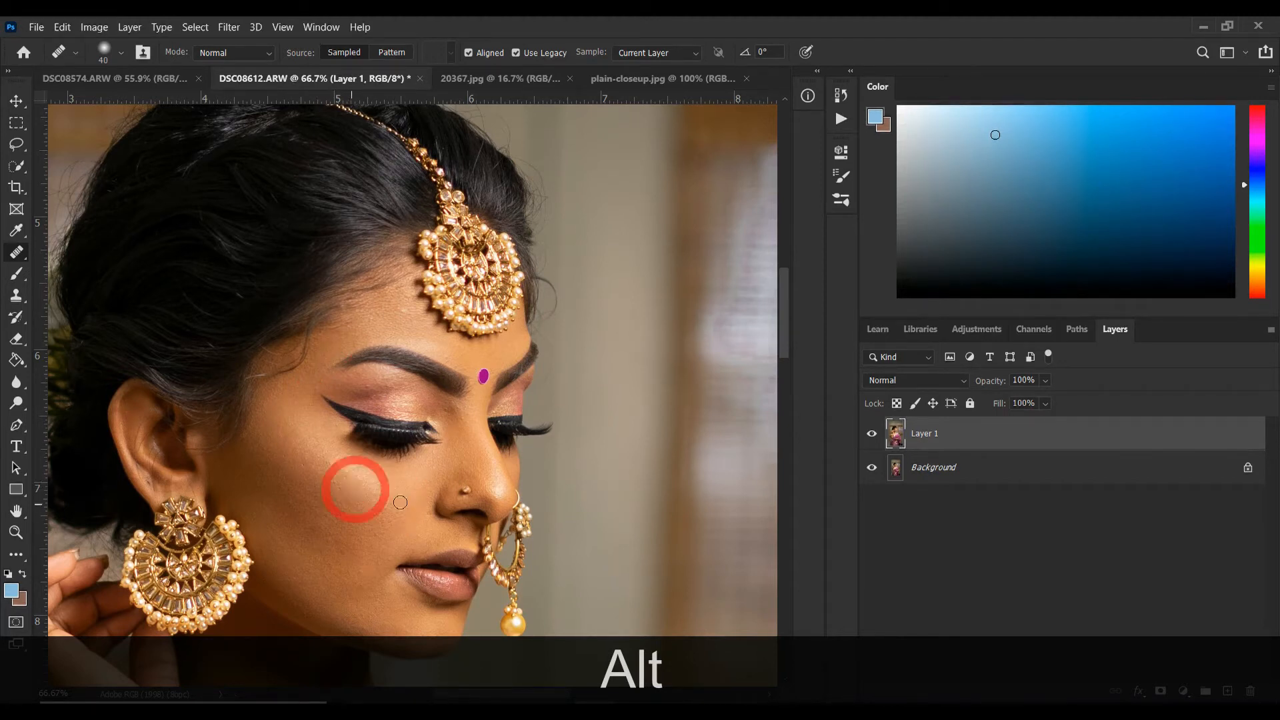
pyautogui.click(391, 503)
pyautogui.click(340, 487)
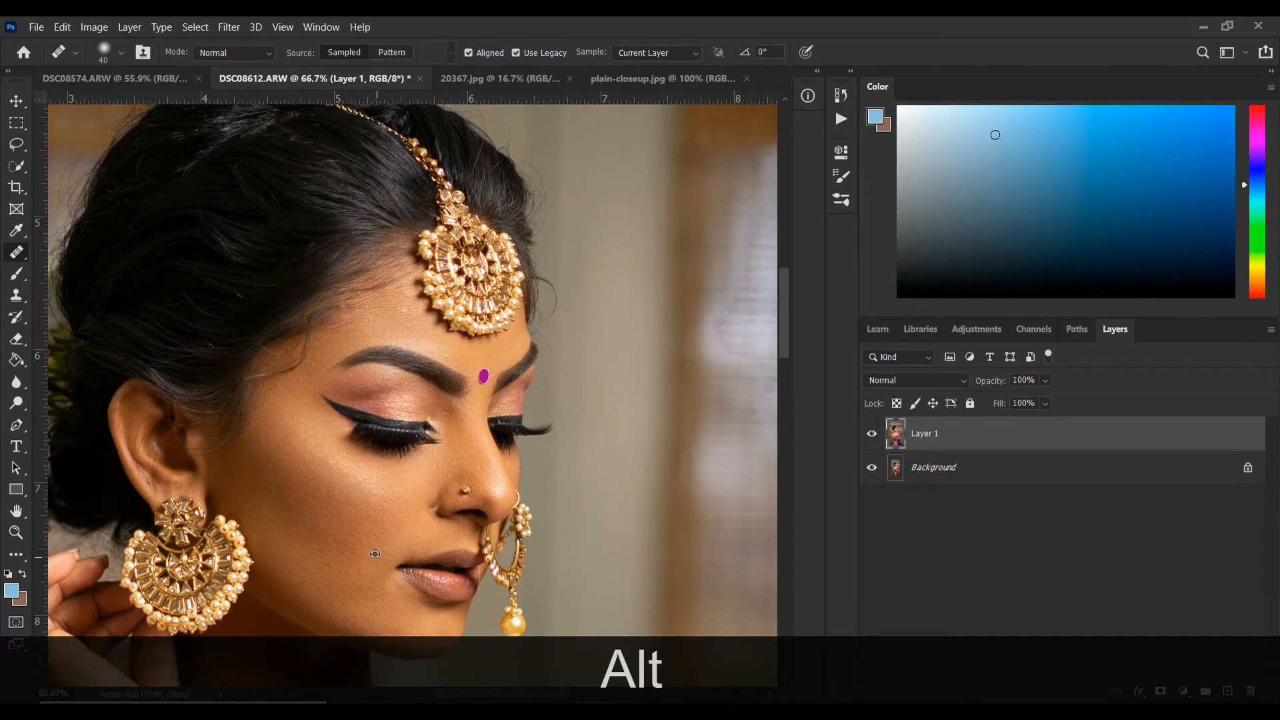
# Heal the blemishes on the lower cheek and above the lip, around the corner of the mouth.
pyautogui.click(399, 517)
pyautogui.click(413, 534)
pyautogui.click(426, 518)
pyautogui.click(367, 555)
pyautogui.keyDown('alt'); pyautogui.click(423, 535); pyautogui.keyUp('alt')
pyautogui.keyDown('alt'); pyautogui.click(373, 563); pyautogui.keyUp('alt')
pyautogui.click(388, 559)
# Heal the blemishes on the forehead between the eyebrow and the head jewellery.
pyautogui.keyDown('alt'); pyautogui.click(401, 320); pyautogui.keyUp('alt')
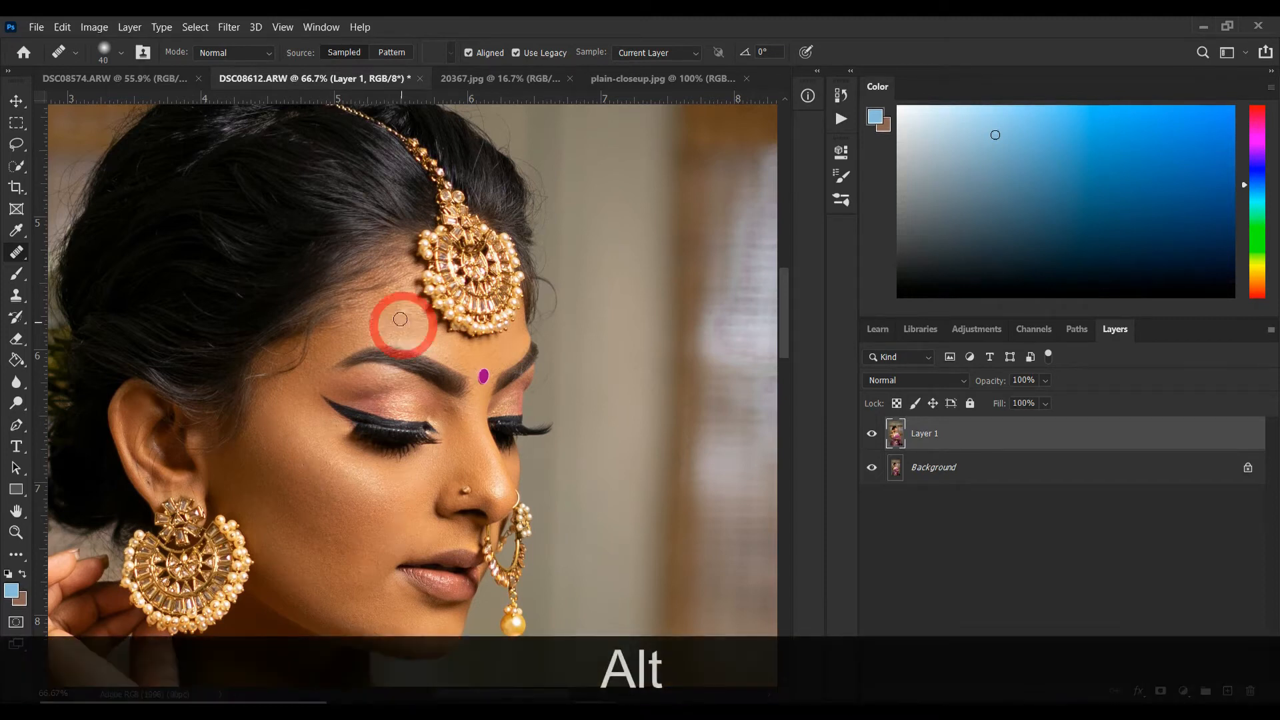
pyautogui.click(406, 325)
pyautogui.keyDown('alt'); pyautogui.click(425, 337); pyautogui.keyUp('alt')
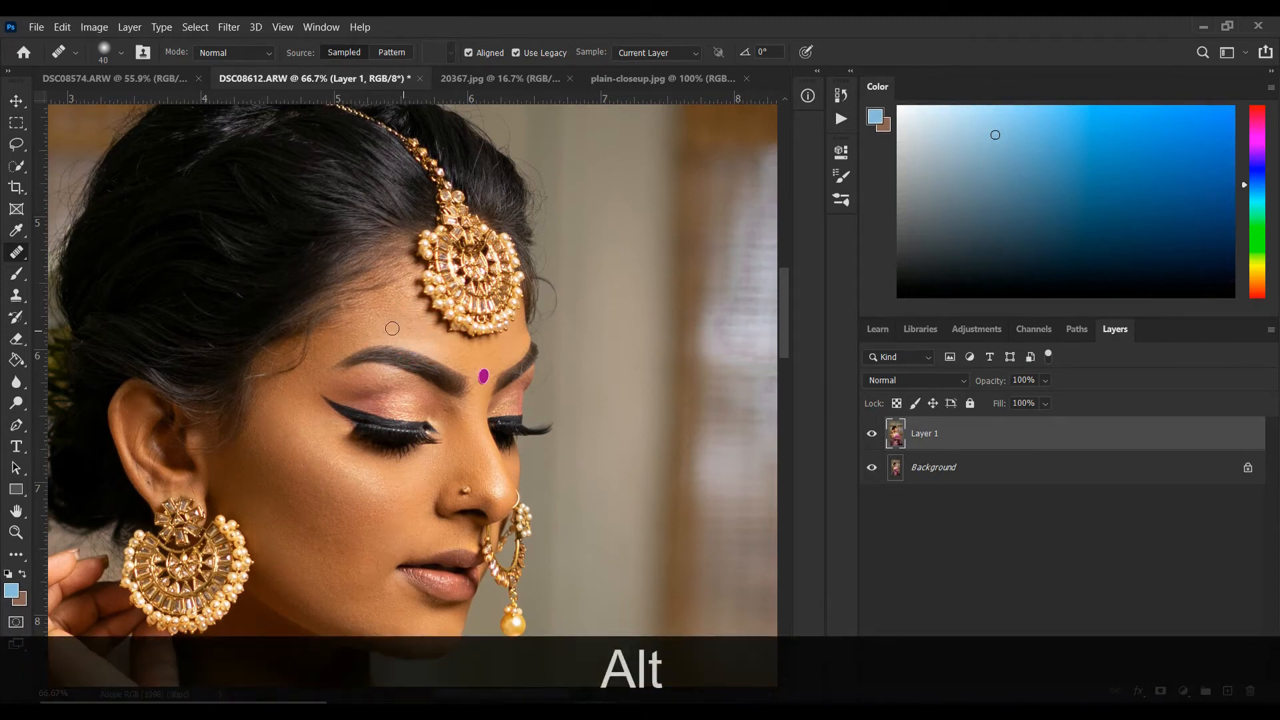
pyautogui.moveTo(374, 322); pyautogui.dragTo(369, 320)
# Heal the remaining spots directly under the lashes and on the cheekbone toward the nose.
pyautogui.keyDown('alt'); pyautogui.click(332, 485); pyautogui.keyUp('alt')
pyautogui.click(332, 465)
pyautogui.keyDown('alt'); pyautogui.click(414, 500); pyautogui.keyUp('alt')
pyautogui.keyDown('alt'); pyautogui.click(404, 484); pyautogui.keyUp('alt')
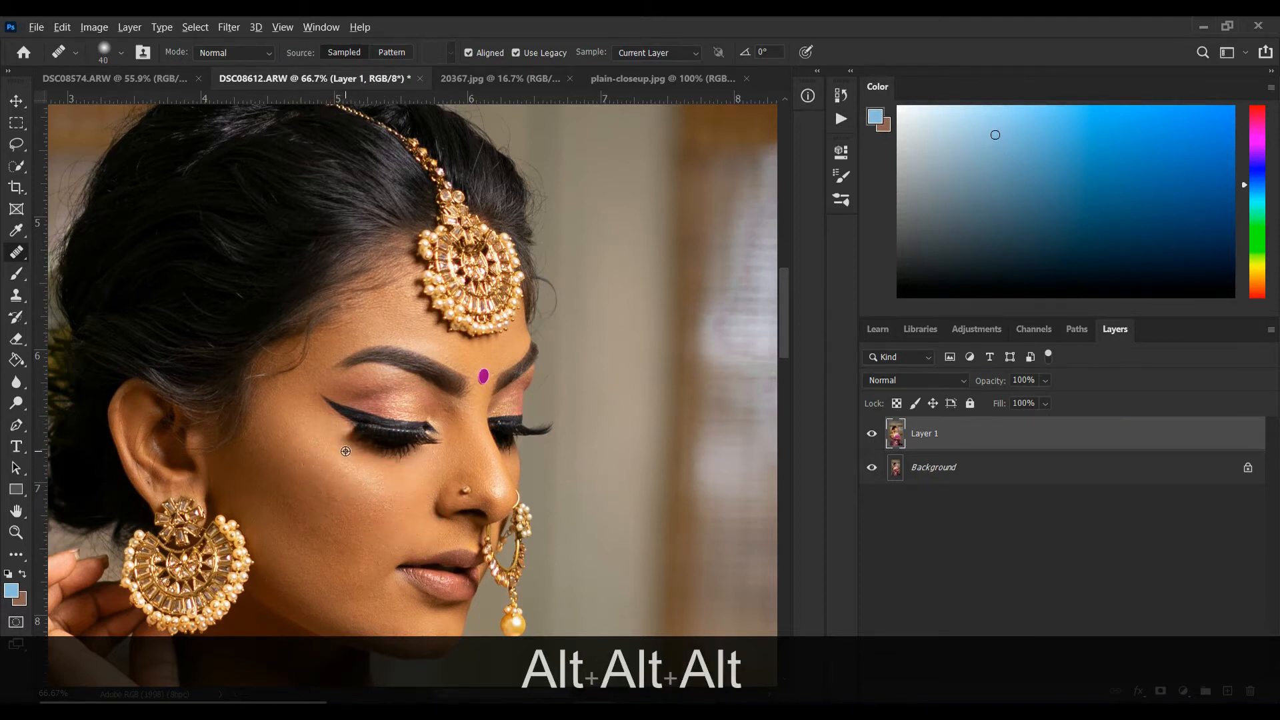
pyautogui.keyDown('alt'); pyautogui.click(343, 451); pyautogui.keyUp('alt')
# Heal the blemishes along the lower cheek, jawline and chin, and check the neck.
pyautogui.moveTo(328, 520); pyautogui.dragTo(367, 598)
pyautogui.click(333, 573)
pyautogui.click(371, 602)
pyautogui.scroll(-1, 370, 594)
pyautogui.scroll(-3, 360, 560)
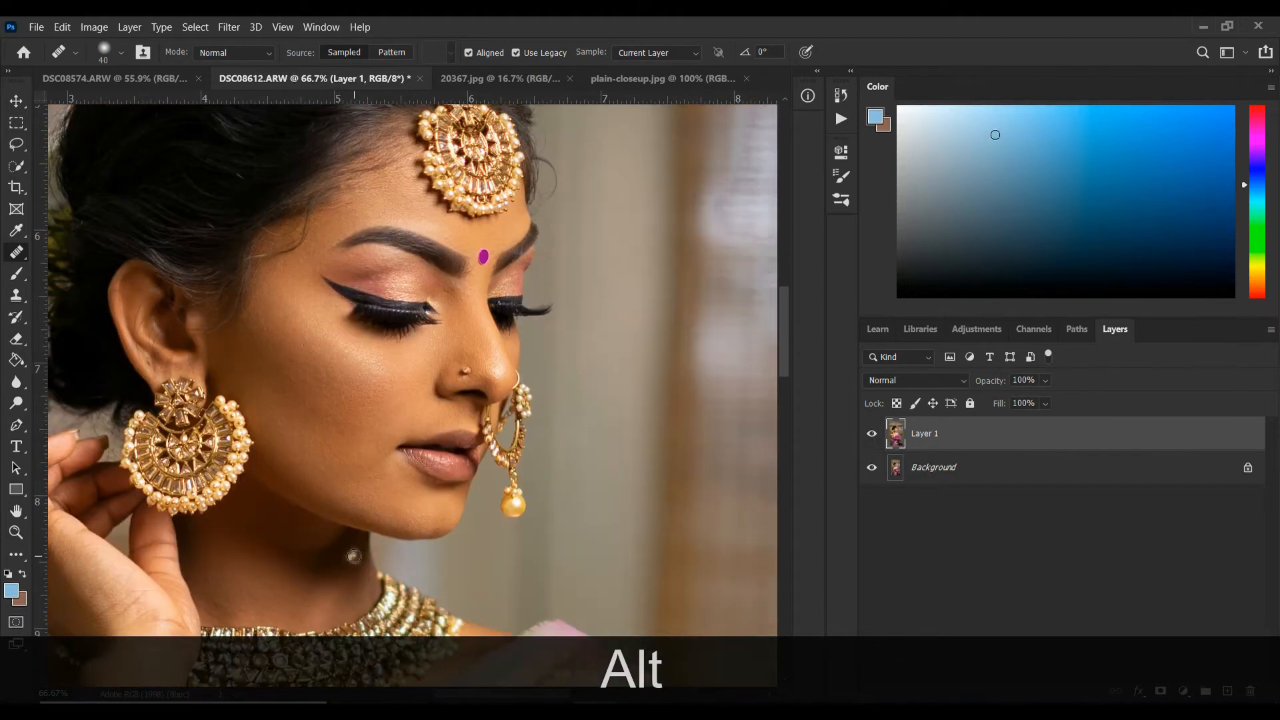
pyautogui.scroll(1, 369, 526)
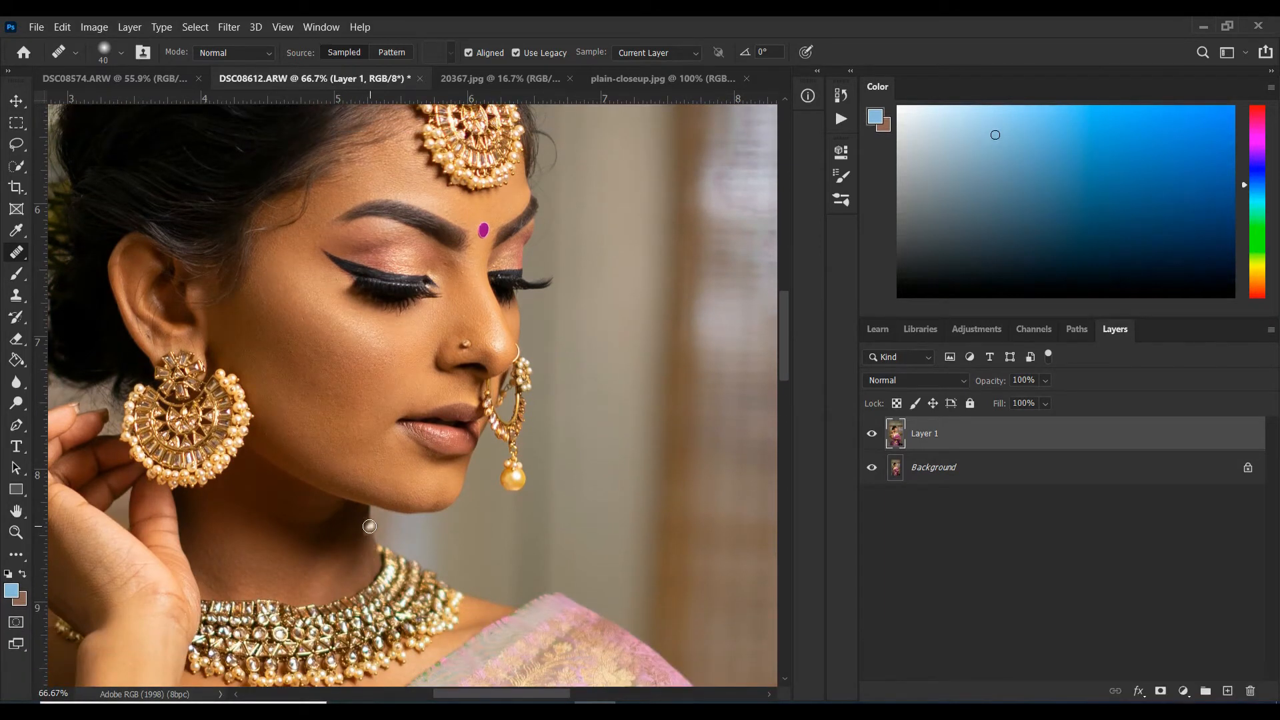
# Touch up the outer cheekbone beside the eye with the Healing Brush.
pyautogui.keyDown('alt'); pyautogui.click(287, 345); pyautogui.keyUp('alt')
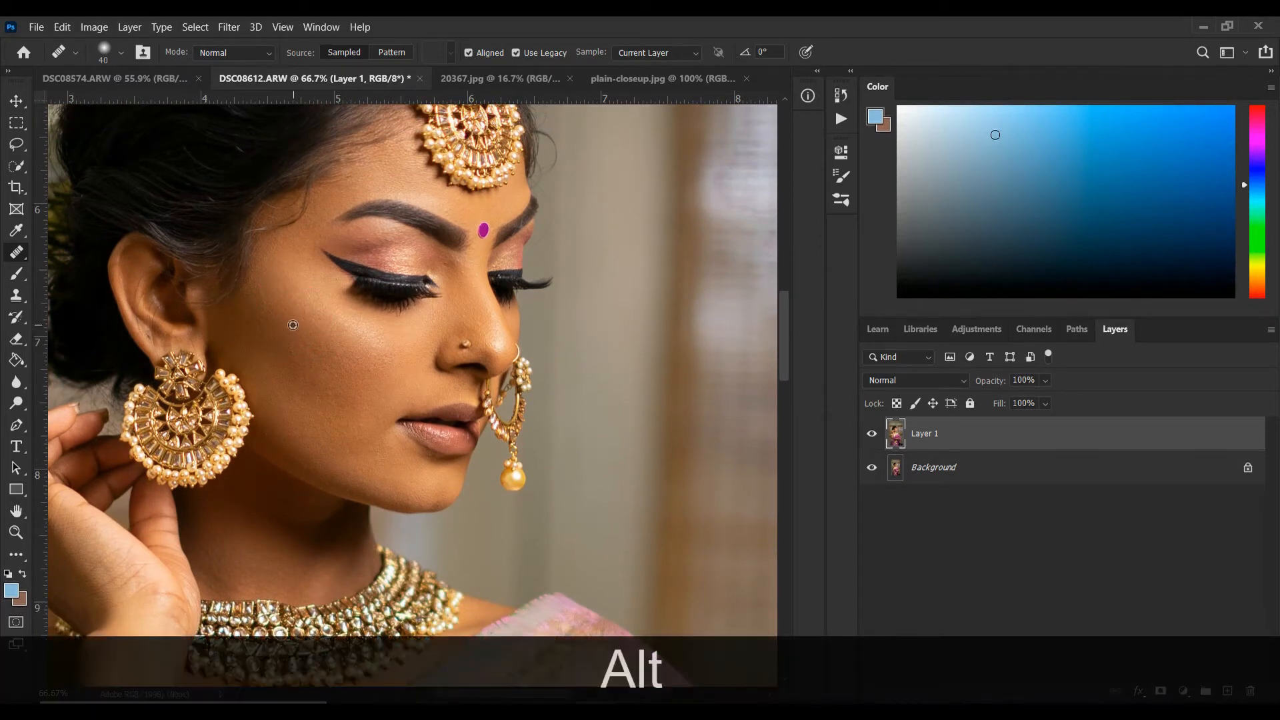
pyautogui.keyDown('alt'); pyautogui.click(298, 319); pyautogui.keyUp('alt')
pyautogui.keyDown('alt'); pyautogui.click(287, 302); pyautogui.keyUp('alt')
pyautogui.keyDown('alt'); pyautogui.click(279, 319); pyautogui.keyUp('alt')
# Heal the skin between the inner corner of the eye and the bridge of the nose at 100% zoom.
pyautogui.scroll(4, 379, 408)
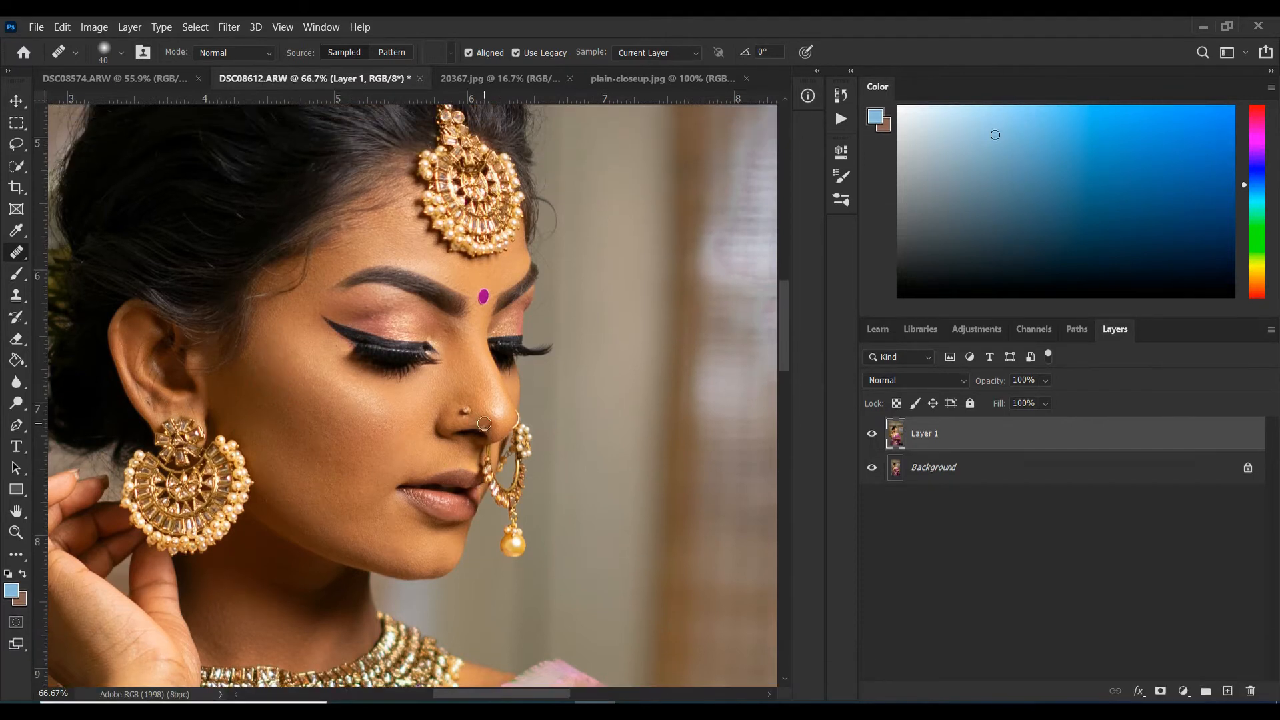
pyautogui.press('z')
pyautogui.click(408, 401)
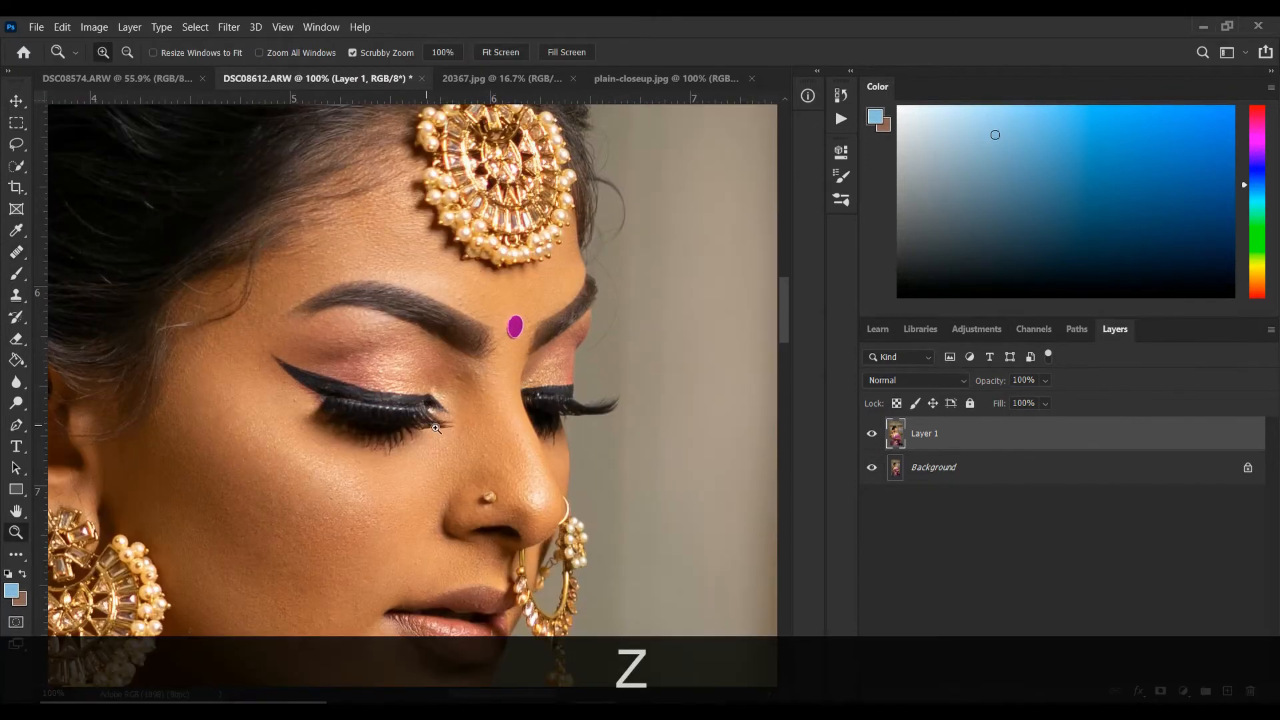
pyautogui.click(15, 253)
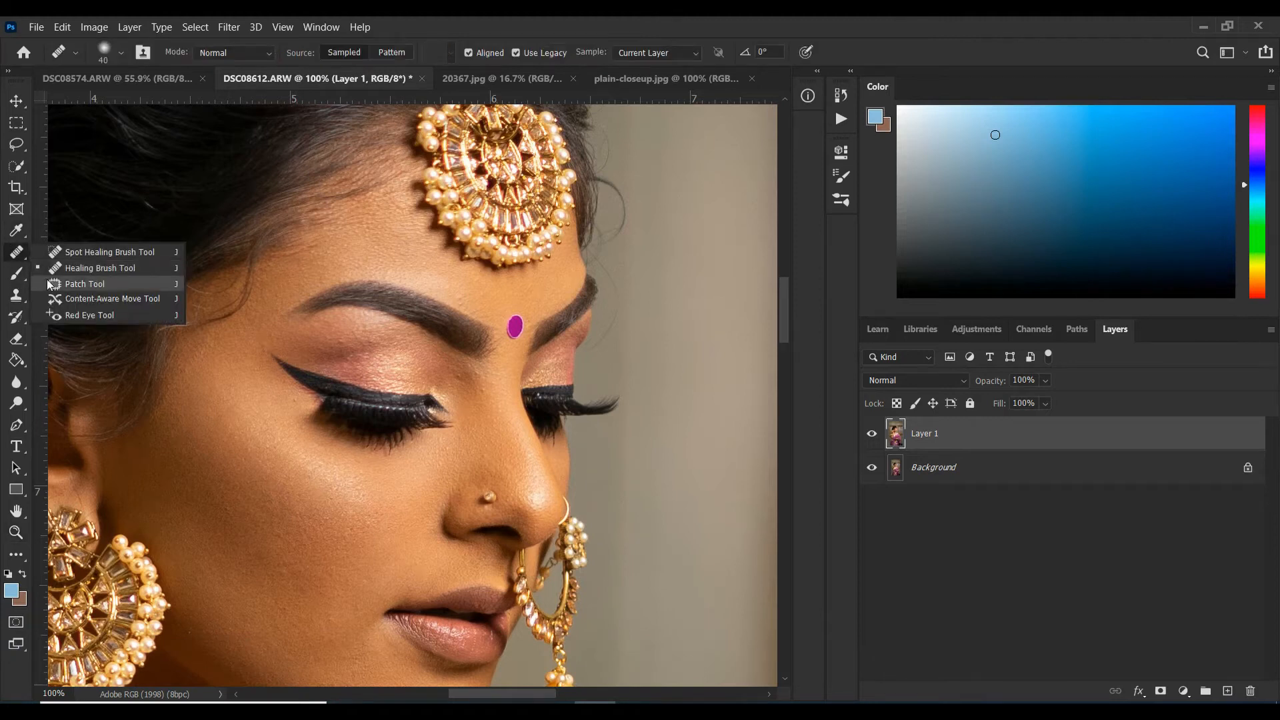
pyautogui.click(100, 267)
pyautogui.press('alt')
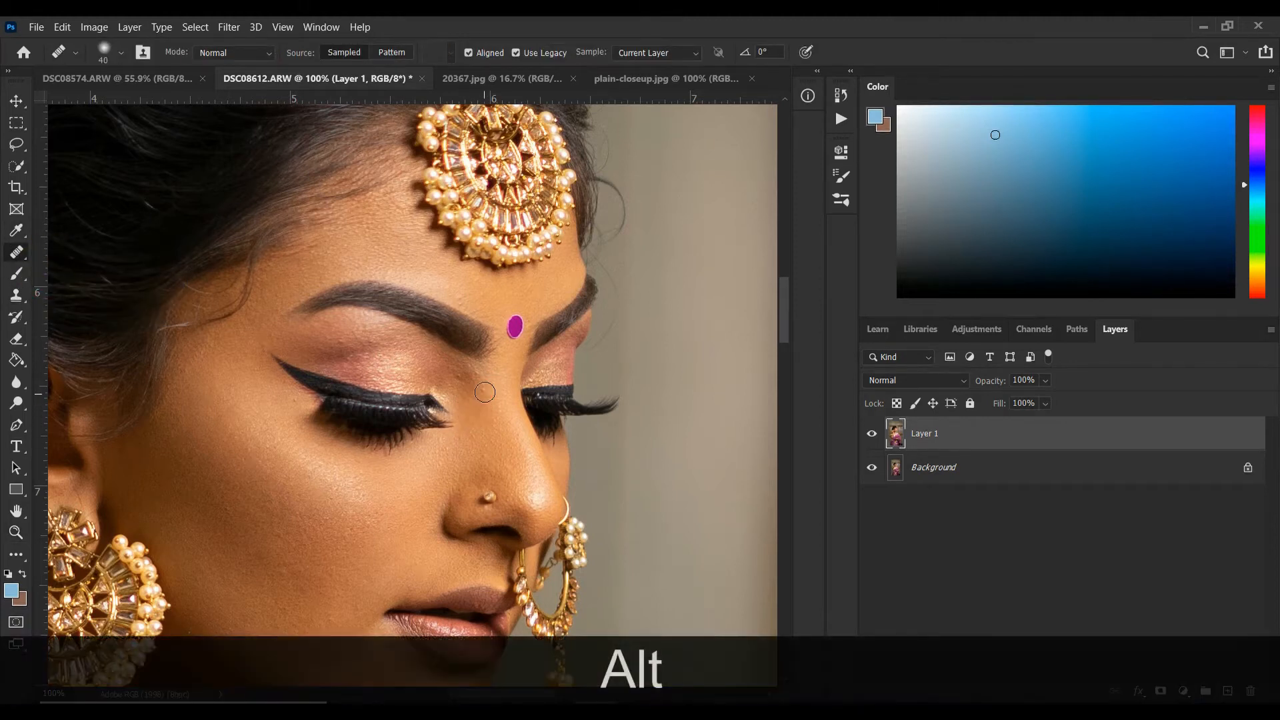
pyautogui.keyDown('alt'); pyautogui.click(483, 395); pyautogui.keyUp('alt')
pyautogui.keyDown('alt'); pyautogui.click(461, 378); pyautogui.keyUp('alt')
# Retouch the cheek beside the nose and mouth, undoing the unwanted healing stroke near the mouth corner and resampling.
pyautogui.scroll(-1, 397, 465)
pyautogui.keyDown('alt'); pyautogui.click(385, 492); pyautogui.keyUp('alt')
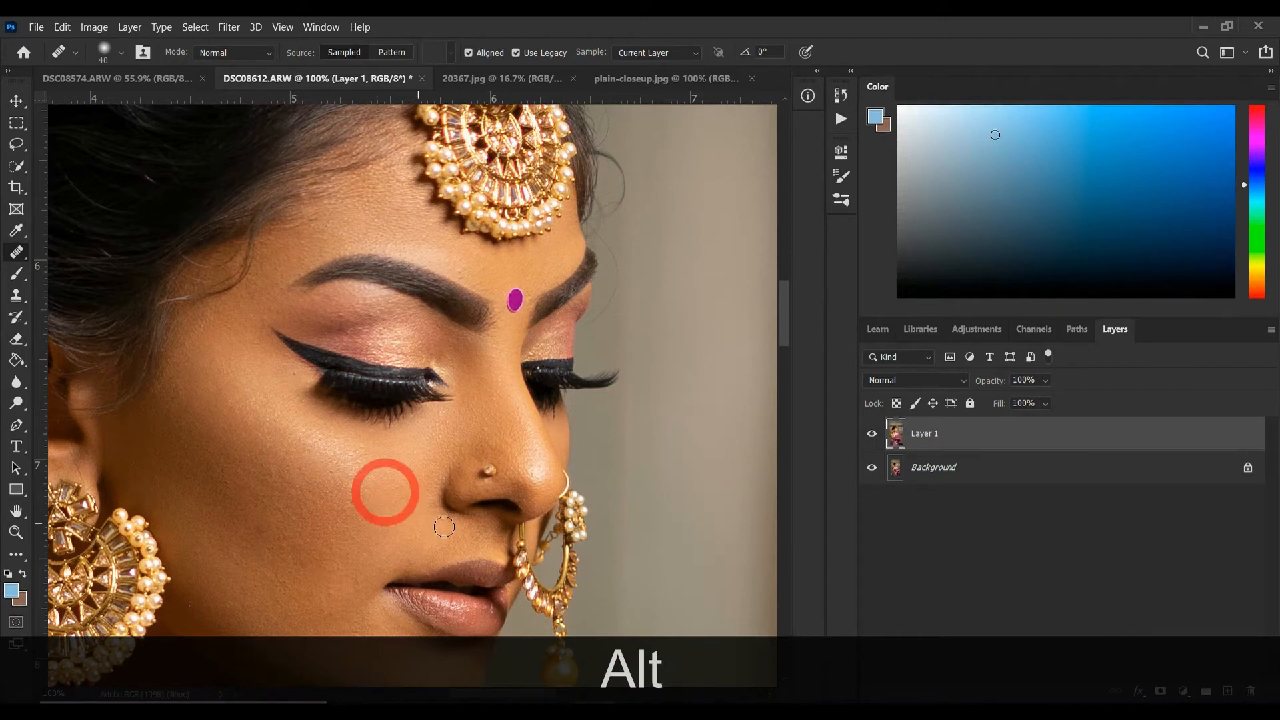
pyautogui.scroll(-2, 404, 533)
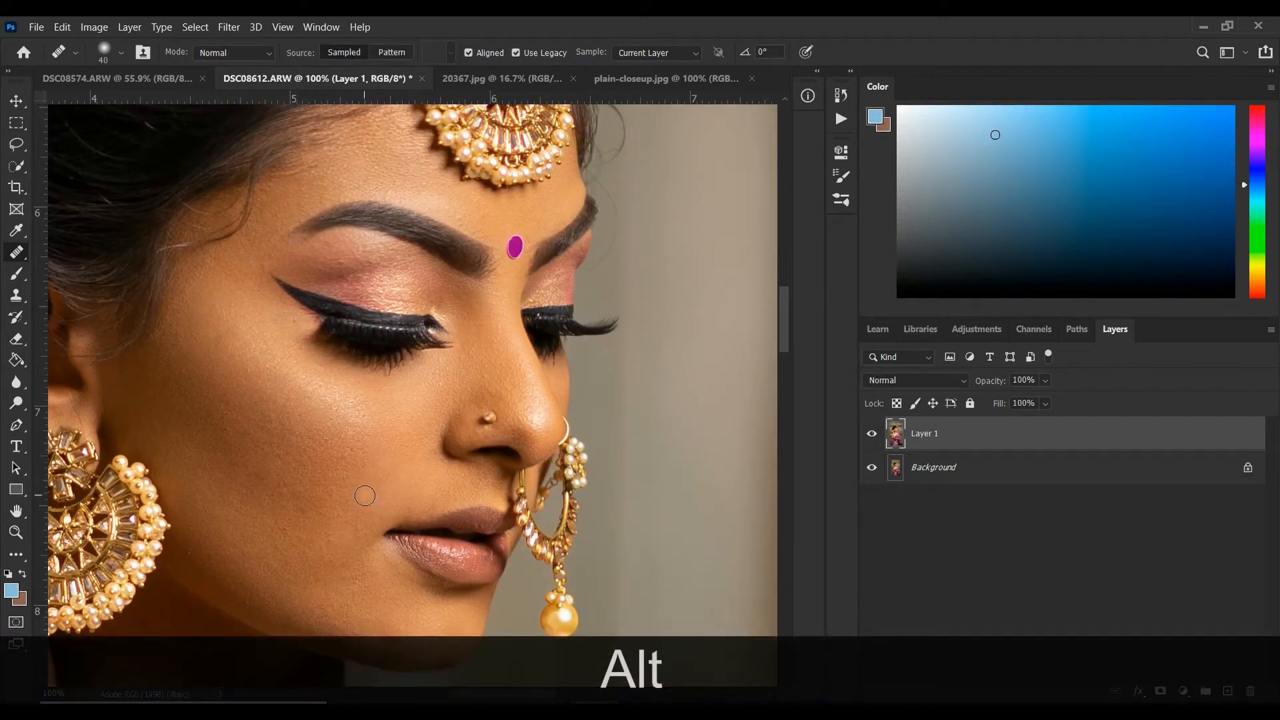
pyautogui.click(362, 527)
pyautogui.hotkey('ctrl', 'z')
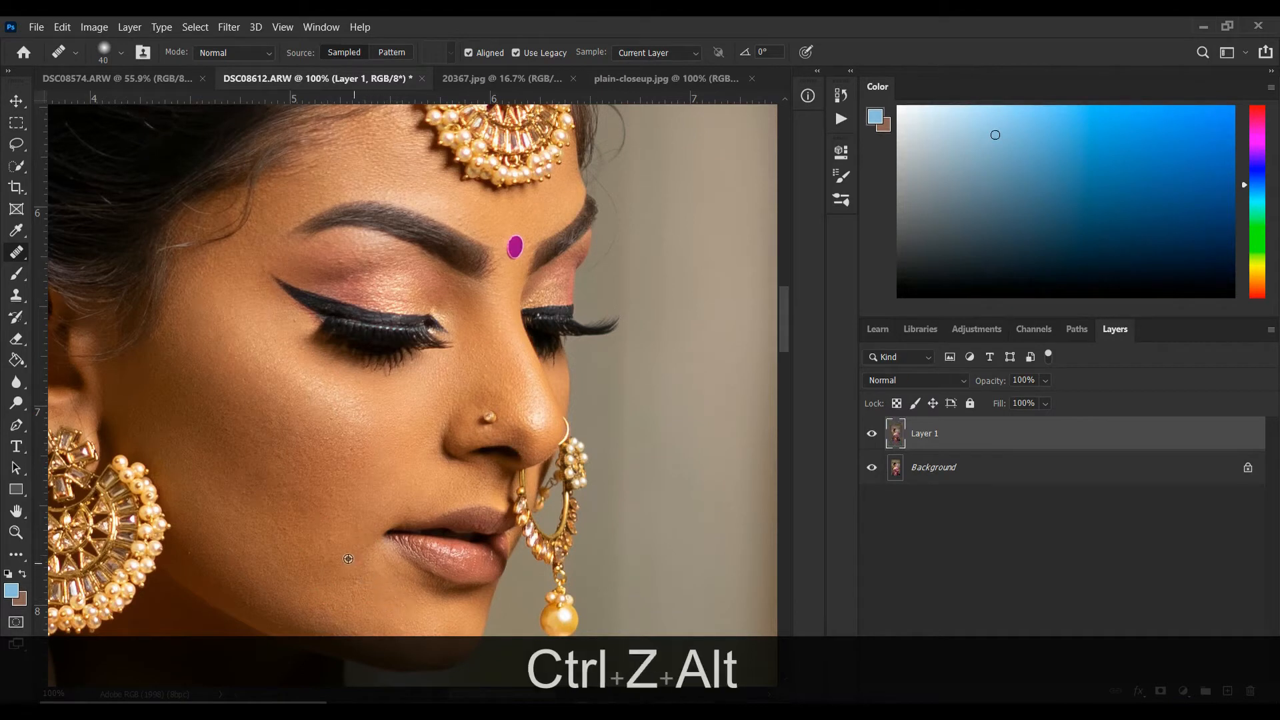
pyautogui.keyDown('alt'); pyautogui.click(351, 528); pyautogui.keyUp('alt')
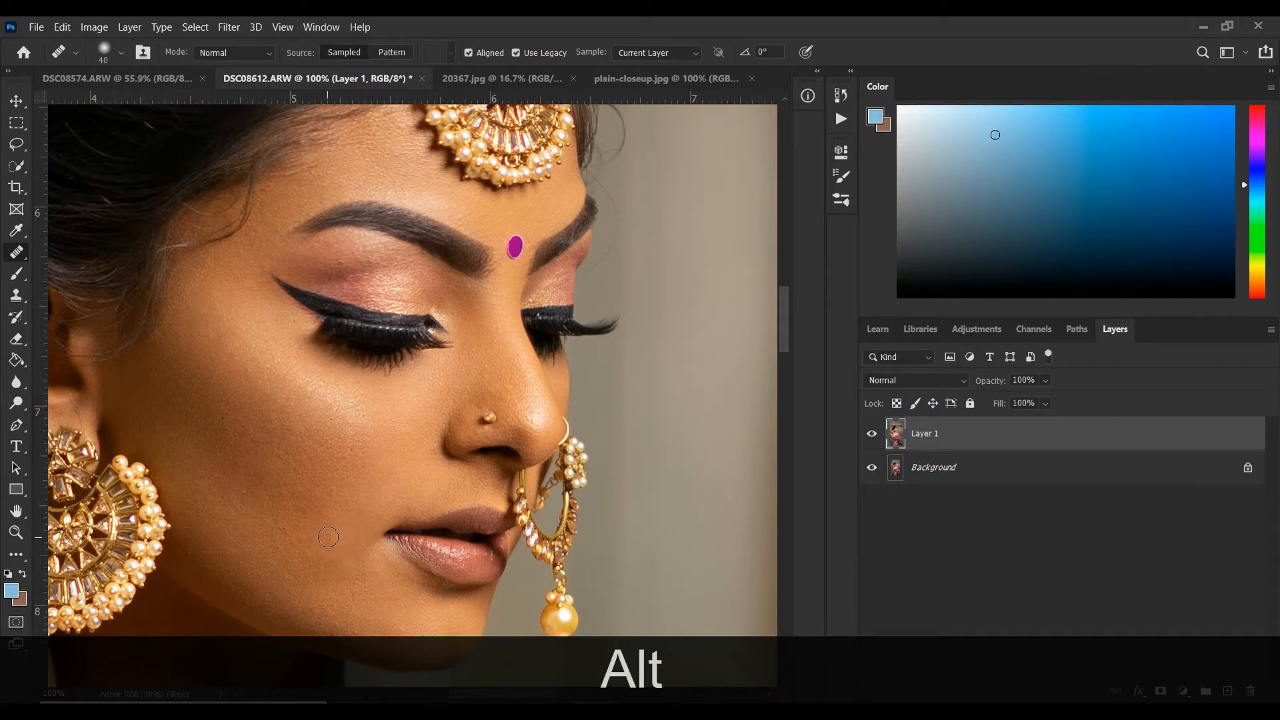
pyautogui.scroll(3, 503, 408)
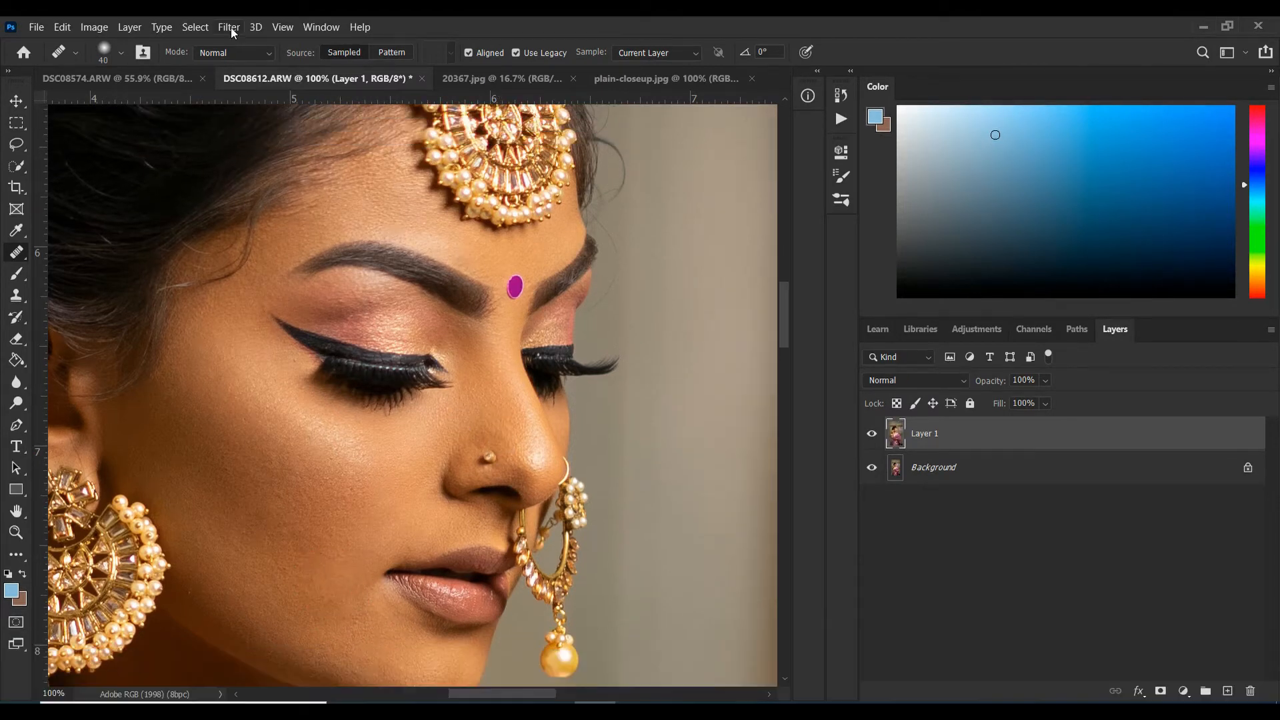
# Open the SkinFiner filter from Photo-Toolbox on the retouched Layer 1.
pyautogui.click(229, 28)
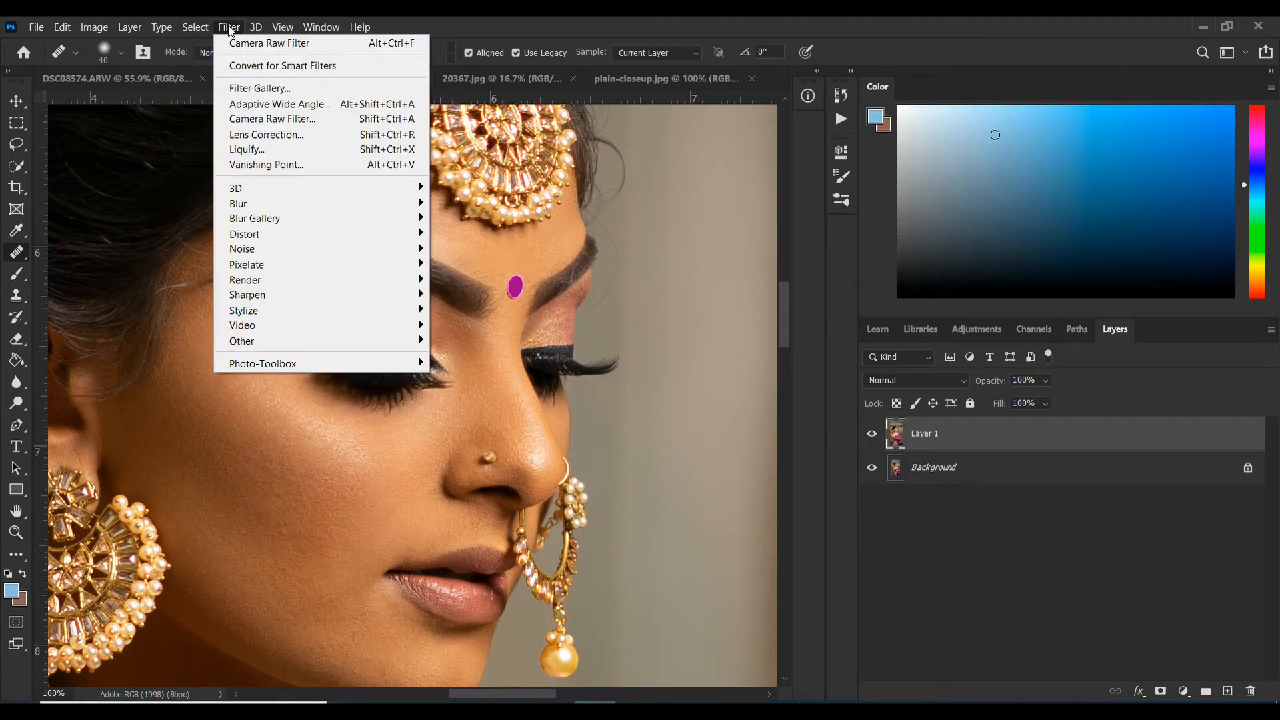
pyautogui.moveTo(246, 364)
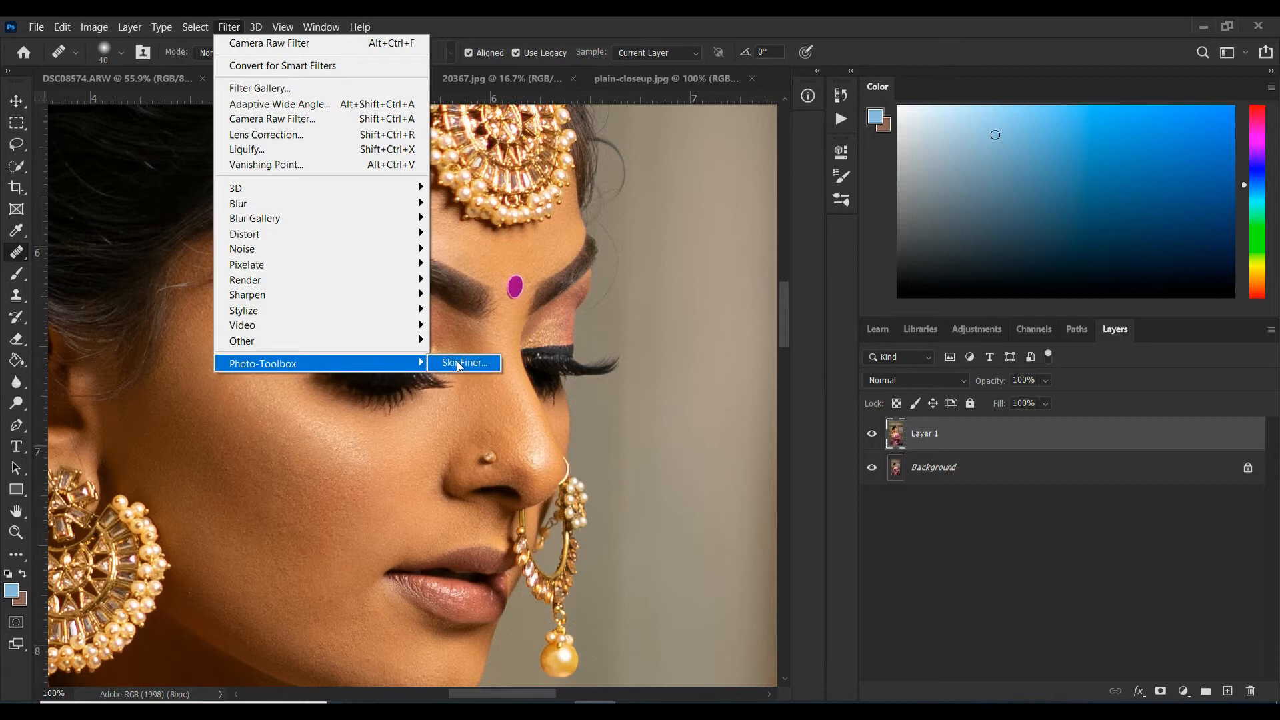
pyautogui.click(459, 364)
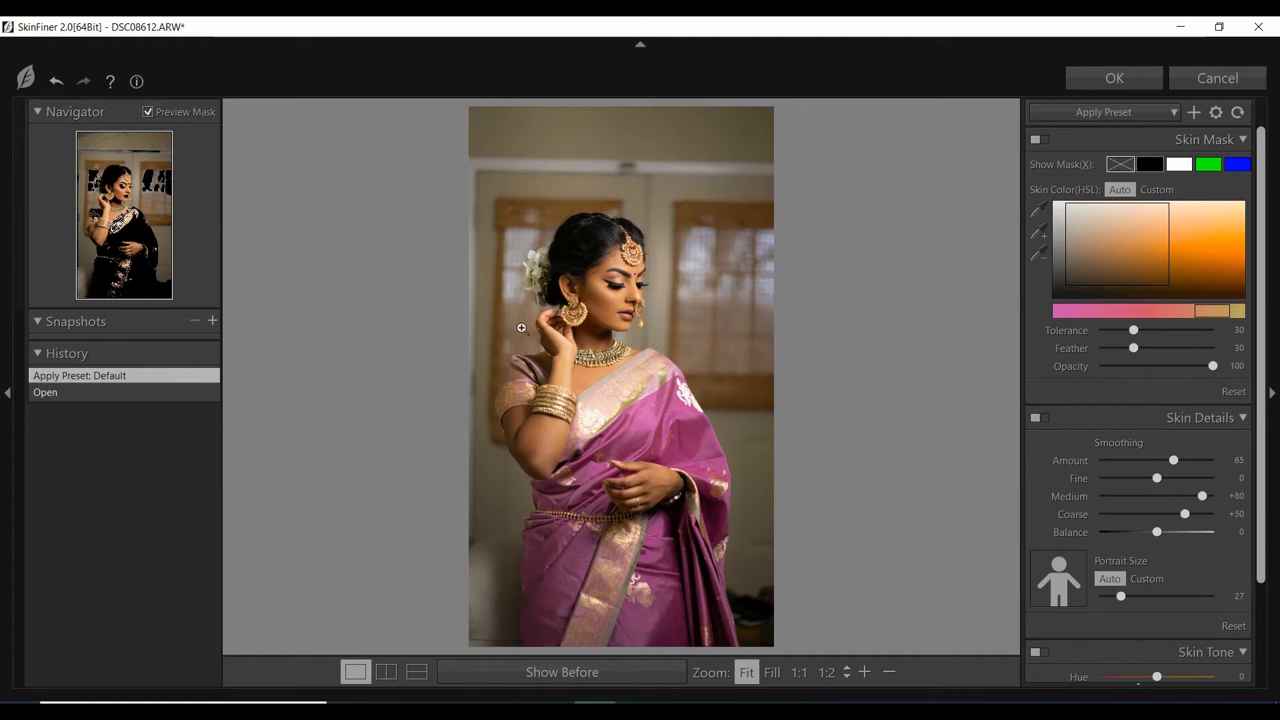
# Try the Smoothing-Medium, Smoothing-Light and Smoothing-High presets on the face at 1:1 zoom.
pyautogui.click(604, 314)
pyautogui.scroll(2, 663, 323)
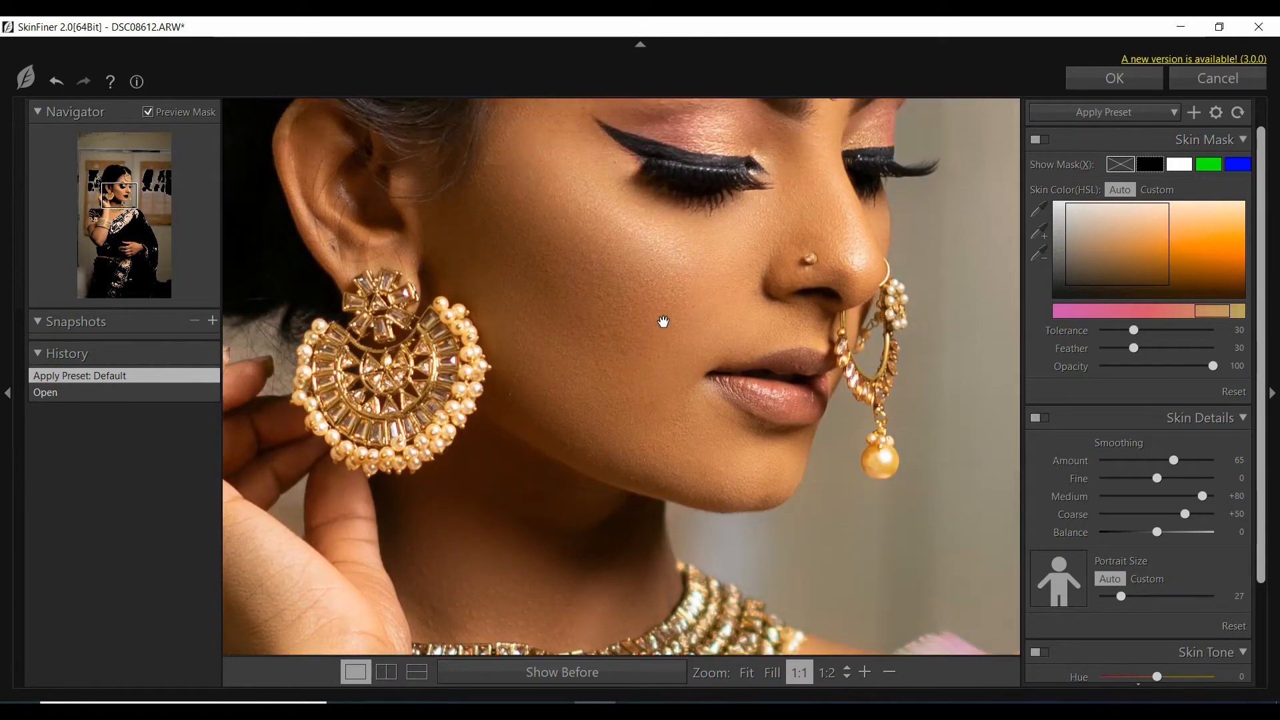
pyautogui.scroll(3, 664, 322)
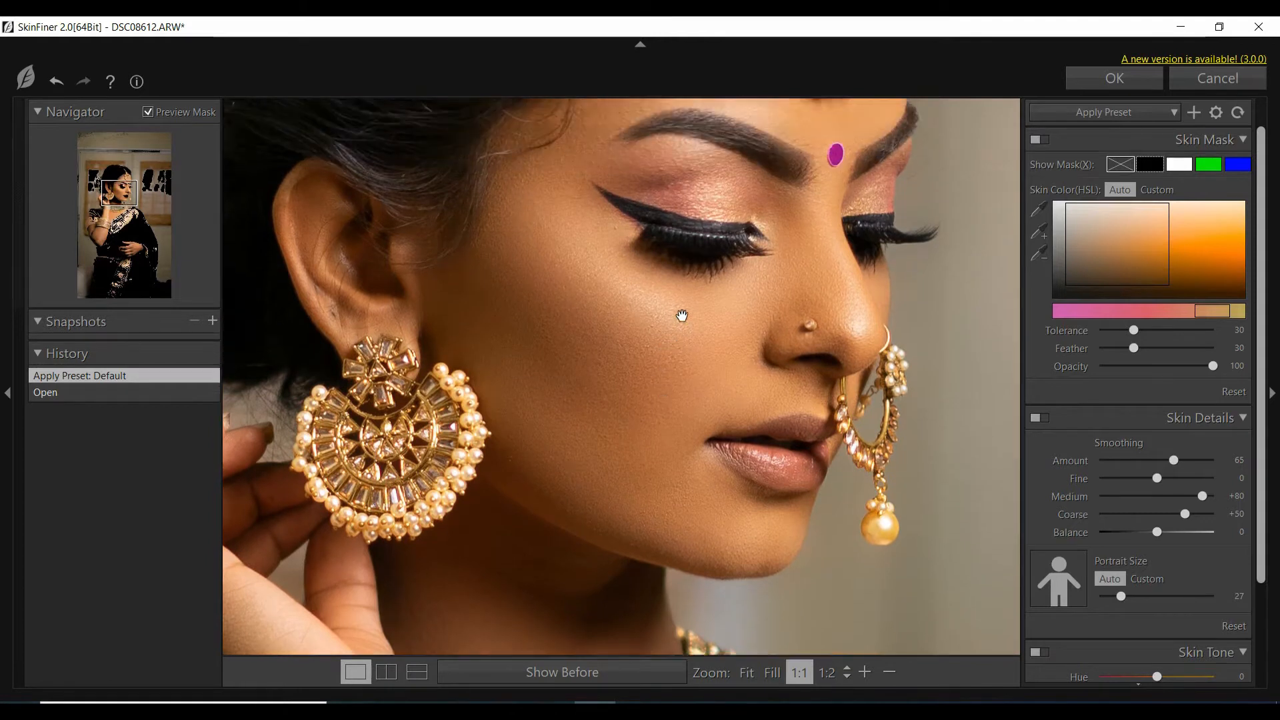
pyautogui.scroll(4, 682, 316)
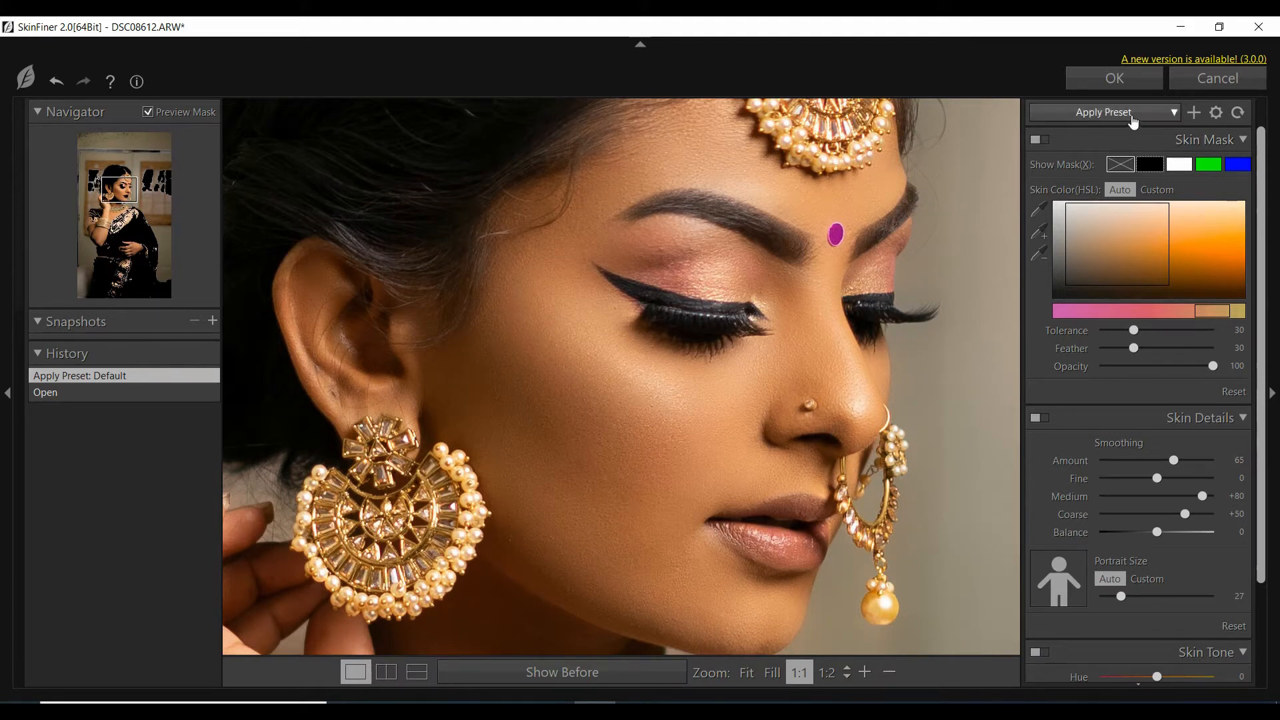
pyautogui.click(1159, 118)
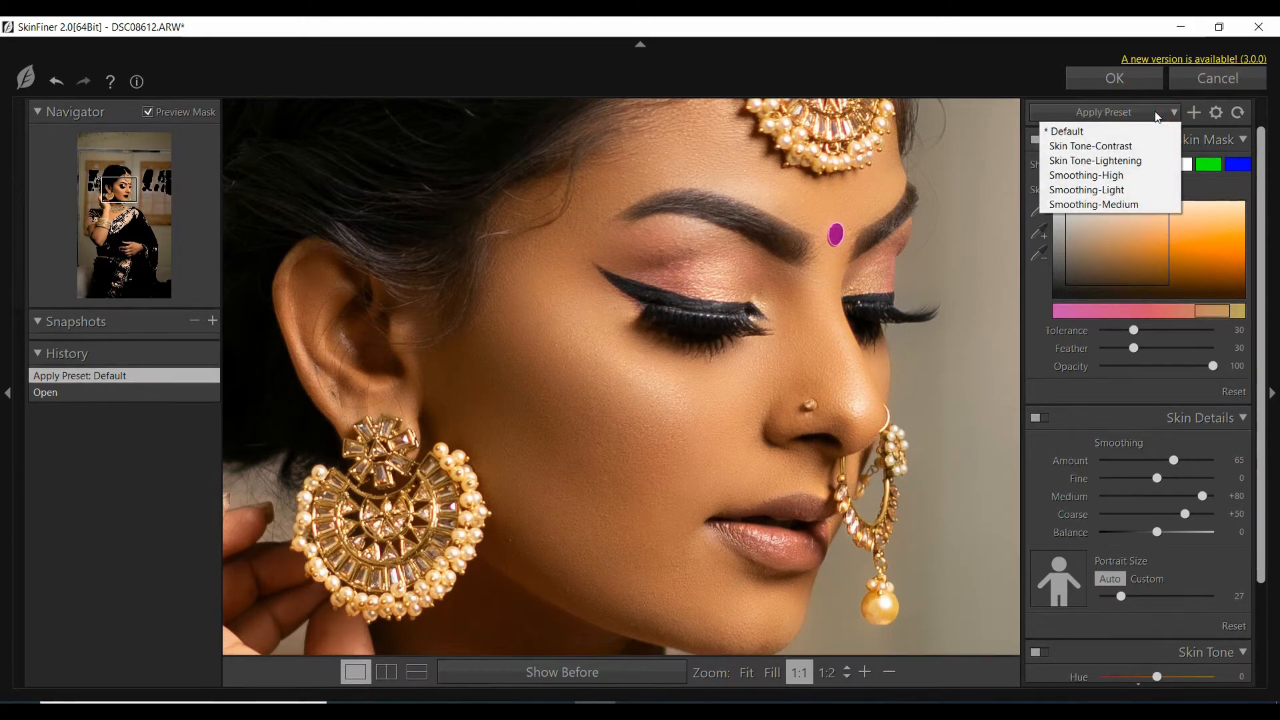
pyautogui.click(1070, 205)
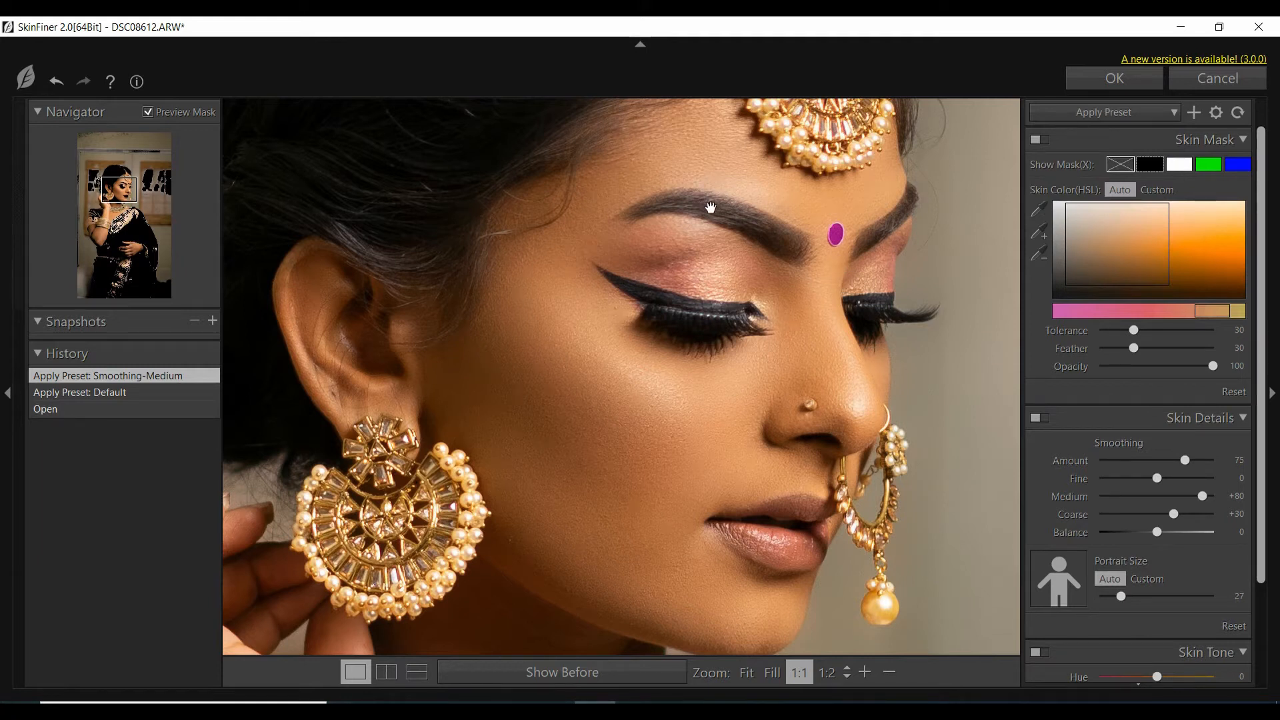
pyautogui.click(1127, 112)
pyautogui.click(1073, 191)
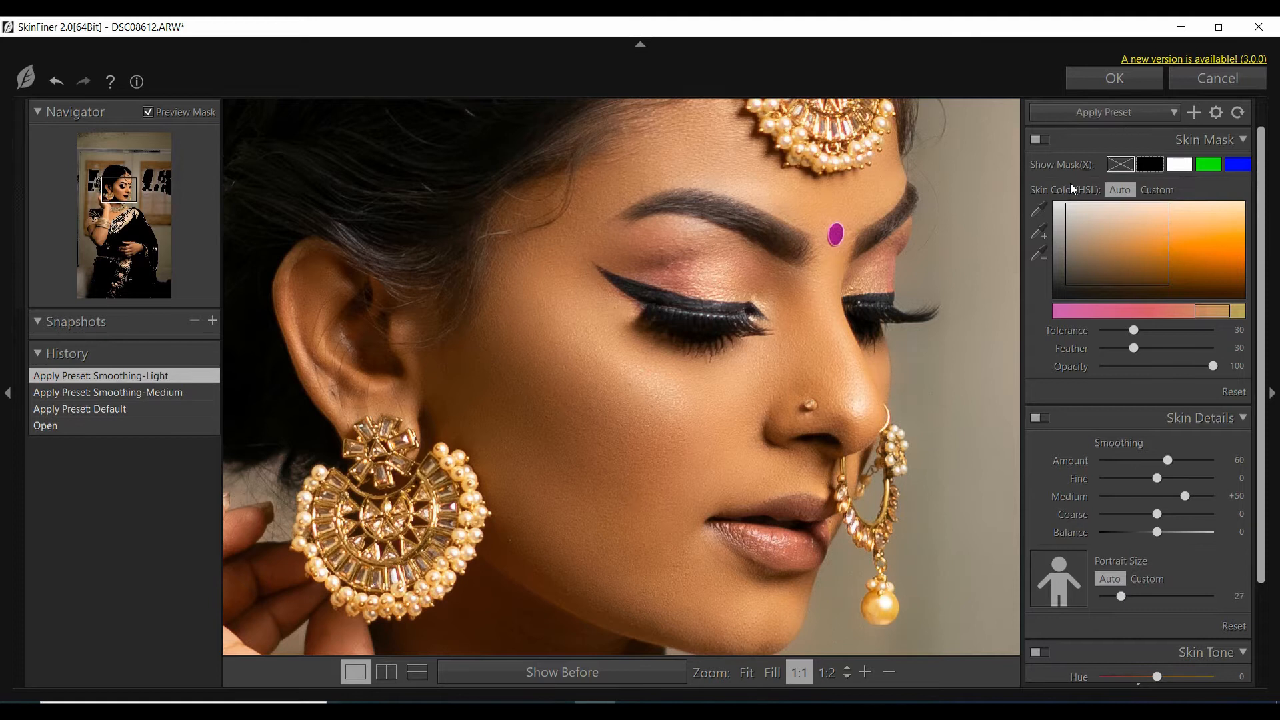
pyautogui.click(1094, 112)
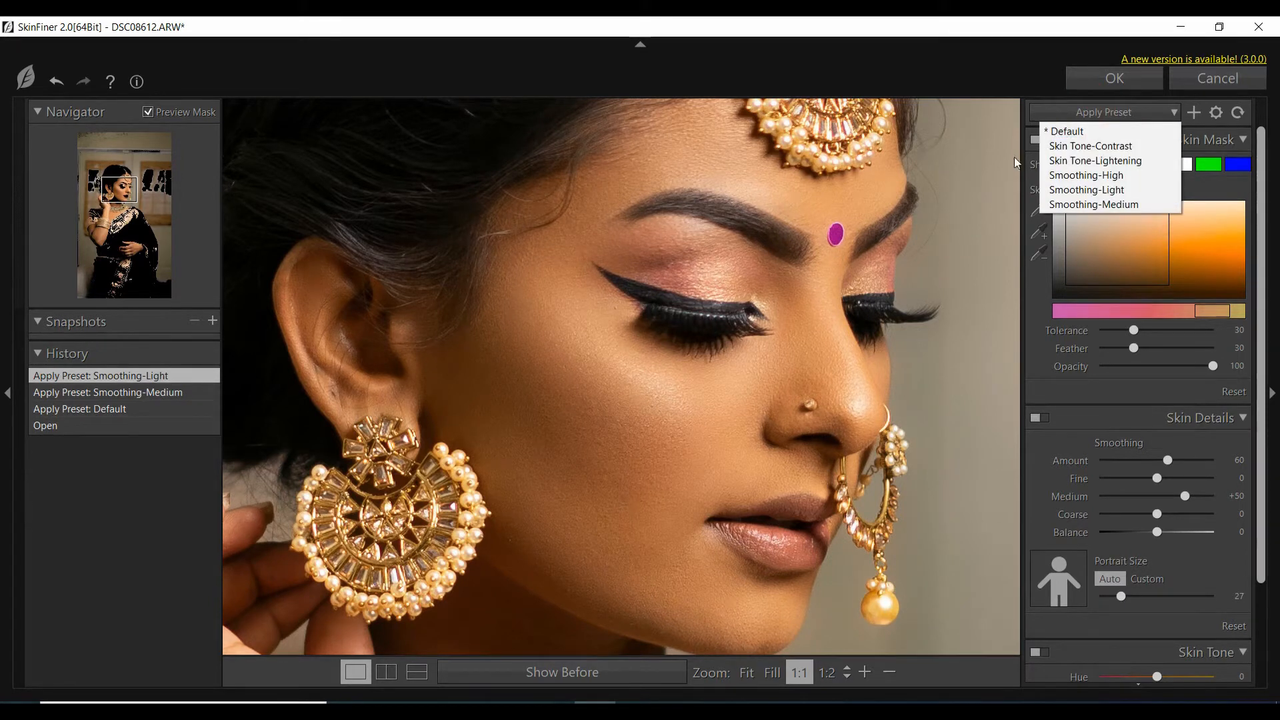
pyautogui.click(1060, 175)
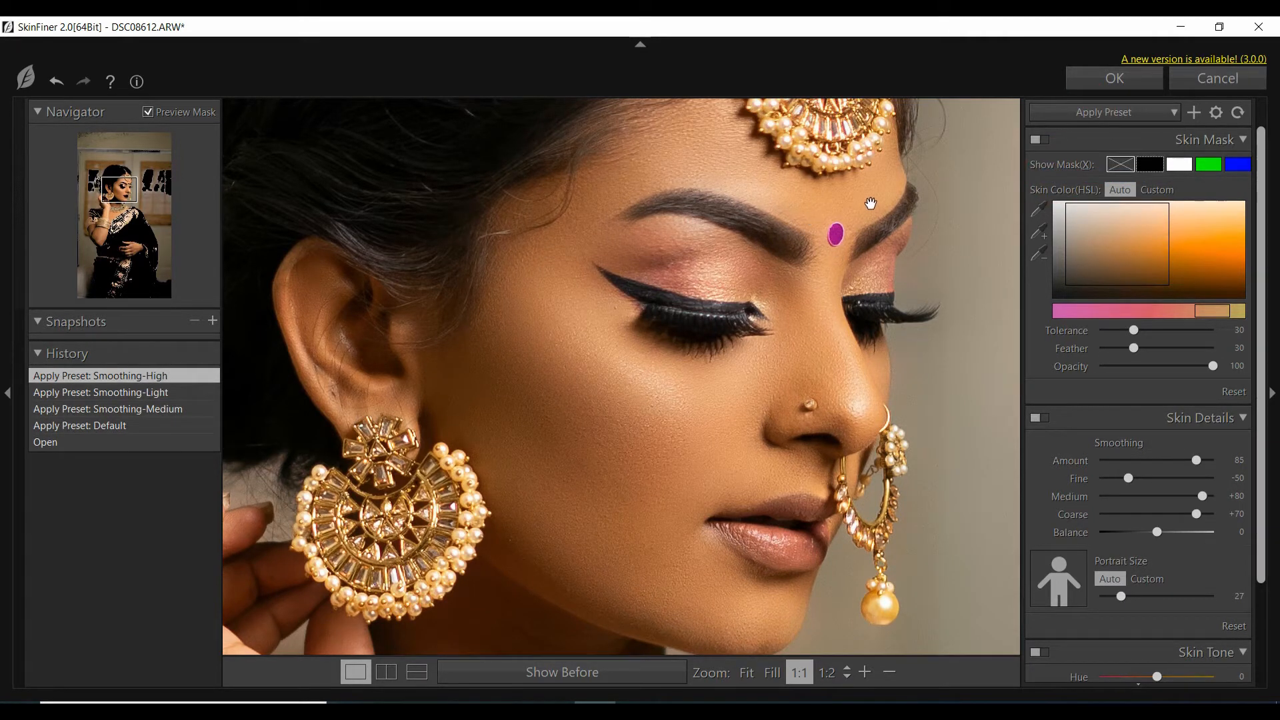
# Try the Skin Tone-Contrast, Skin Tone-Lightening and Smoothing-Medium presets, and return to the Default preset.
pyautogui.click(1085, 116)
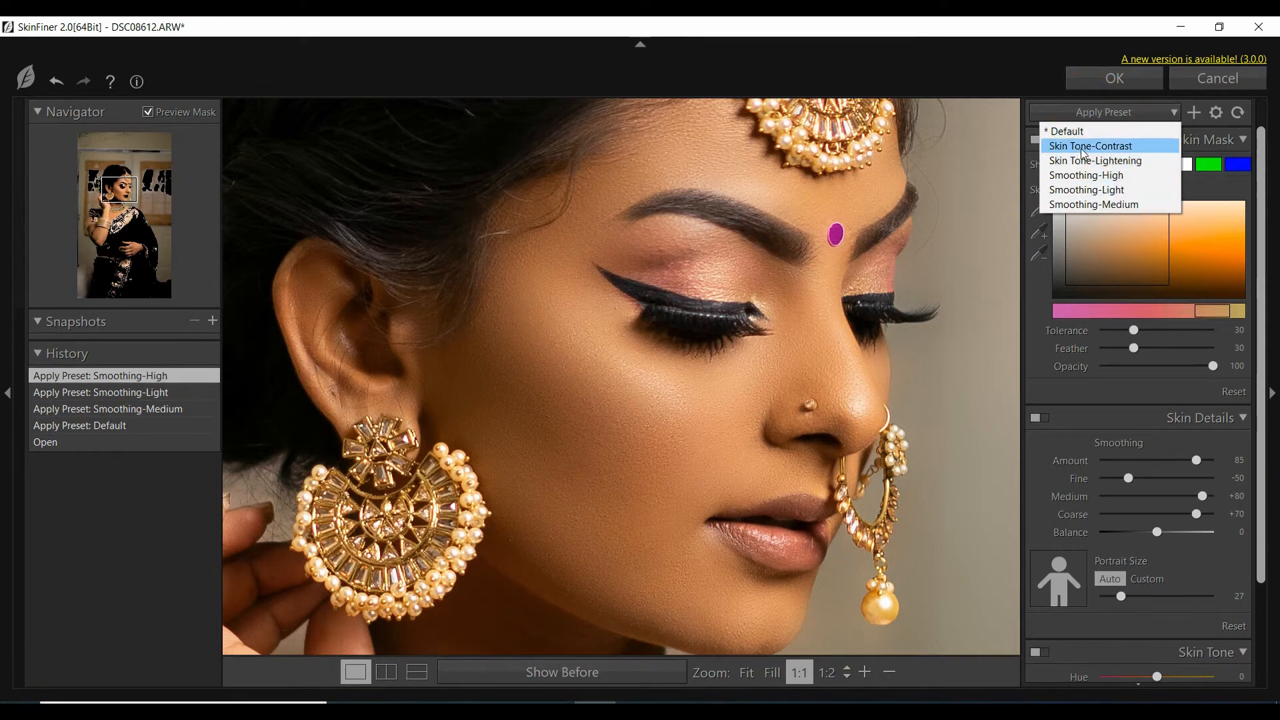
pyautogui.click(1083, 147)
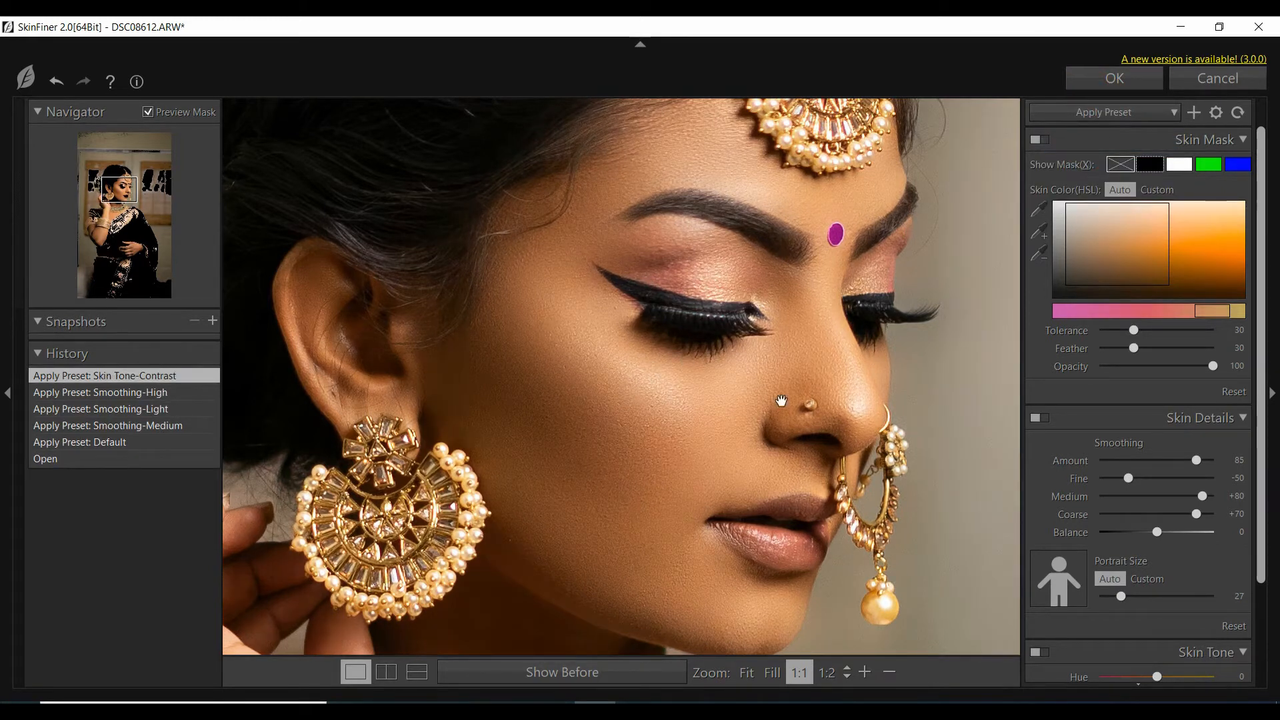
pyautogui.click(1106, 117)
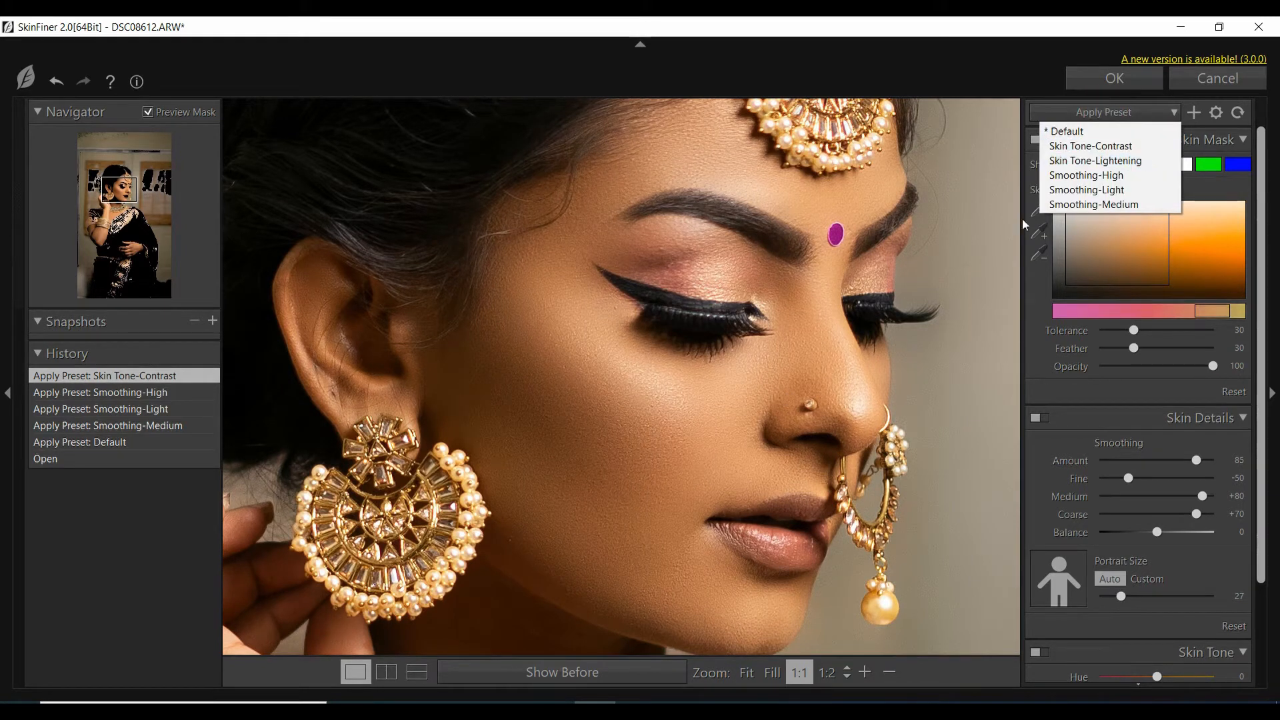
pyautogui.click(1087, 161)
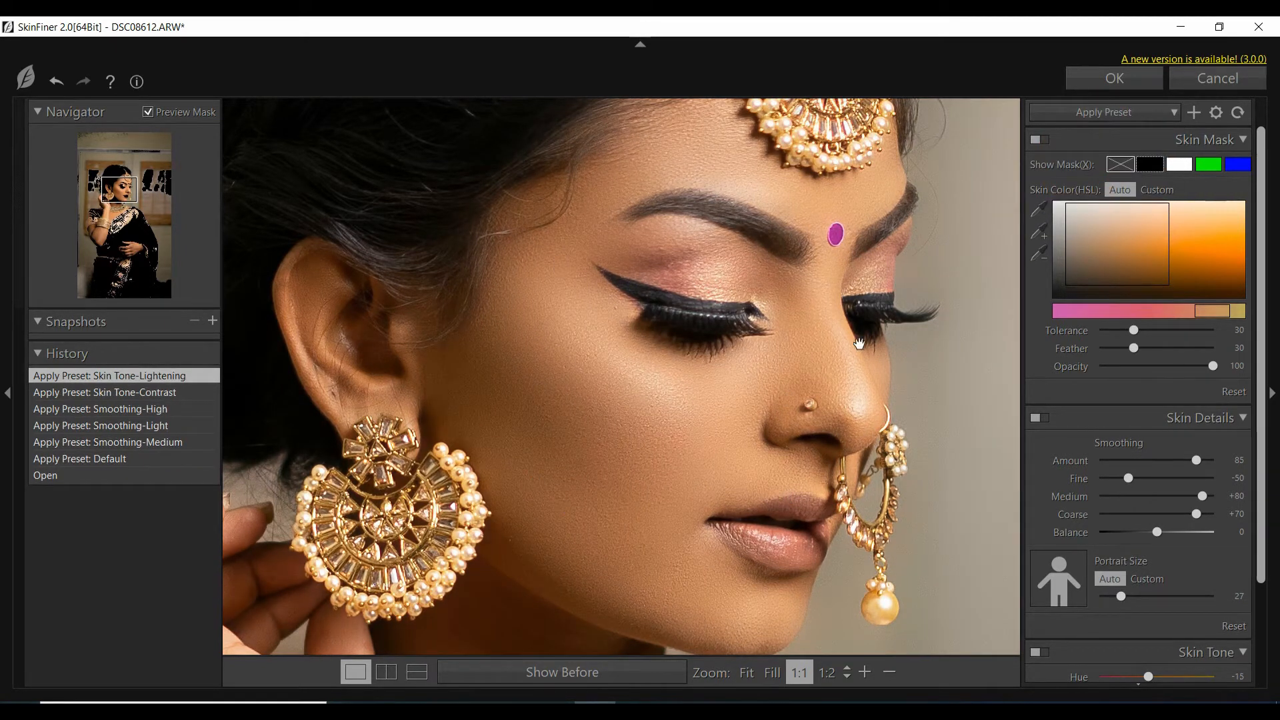
pyautogui.click(1097, 113)
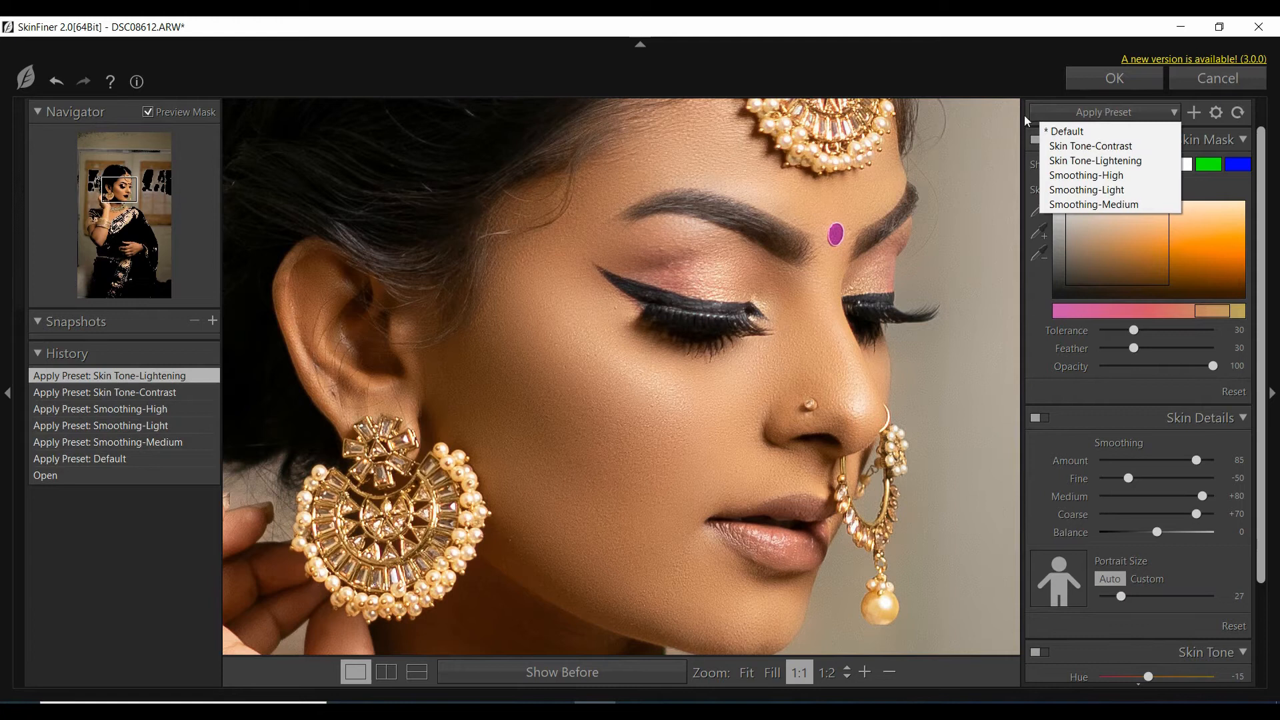
pyautogui.click(1093, 205)
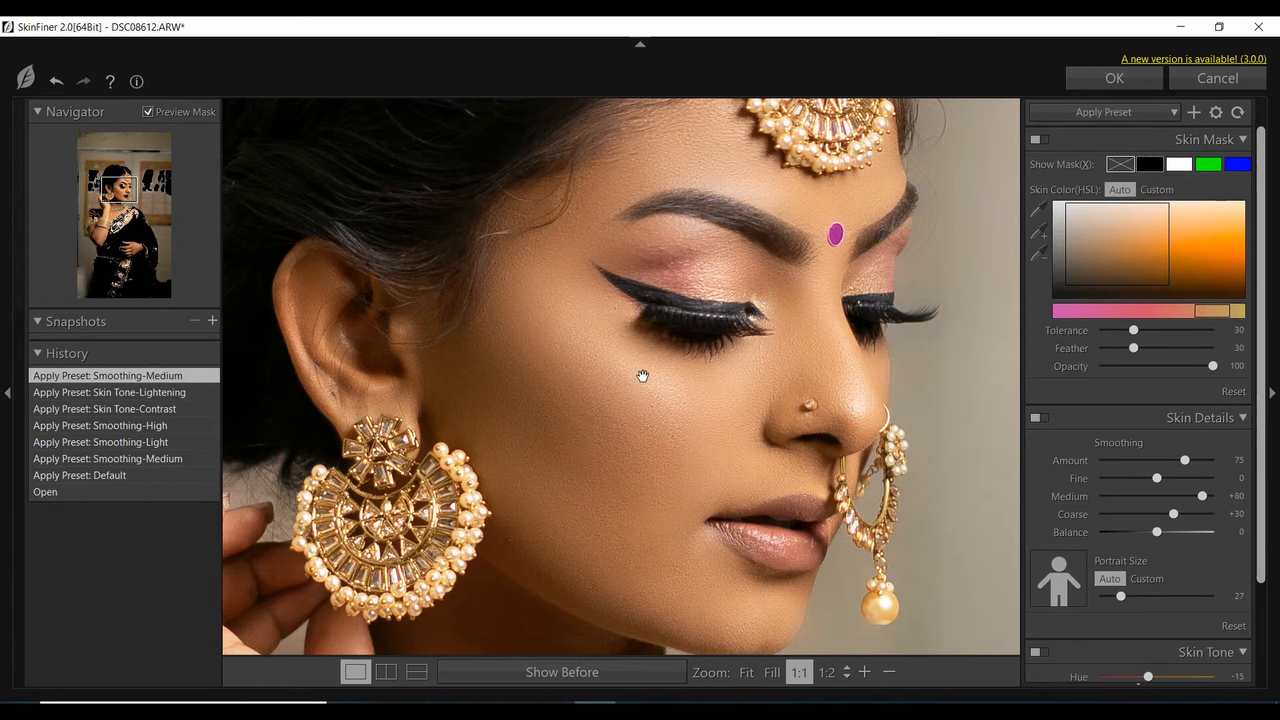
pyautogui.click(1112, 114)
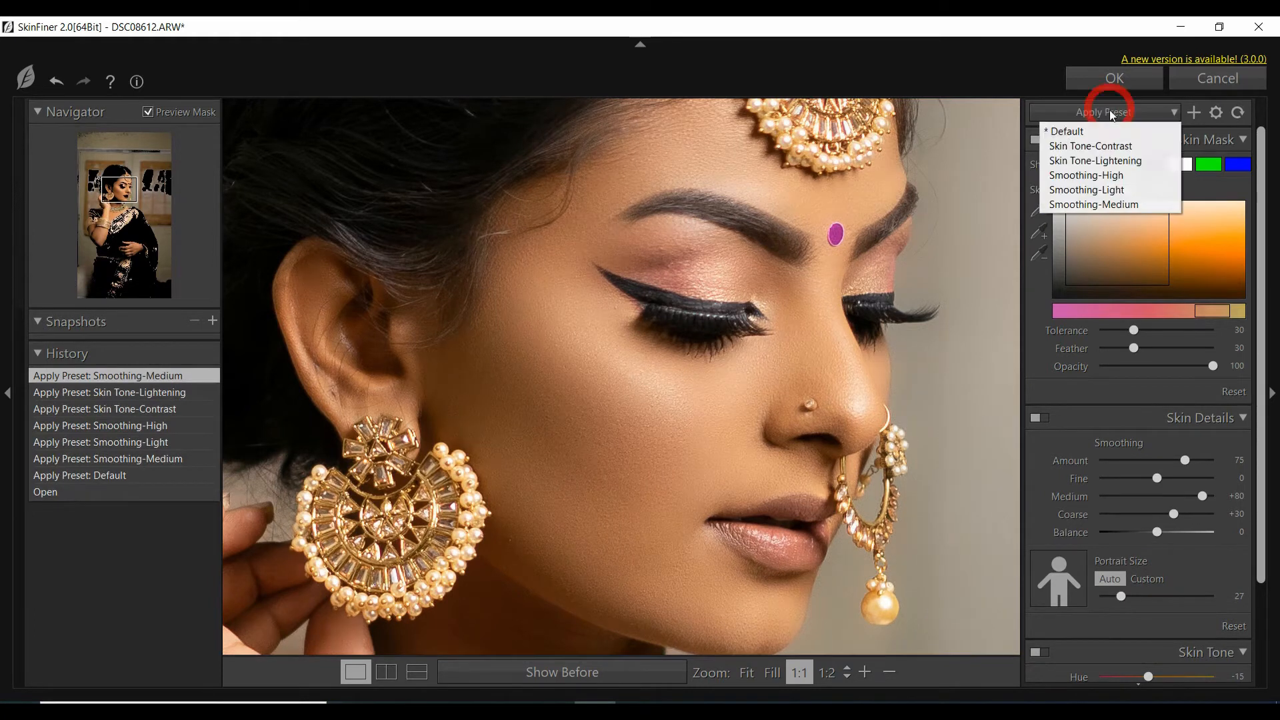
pyautogui.click(1067, 132)
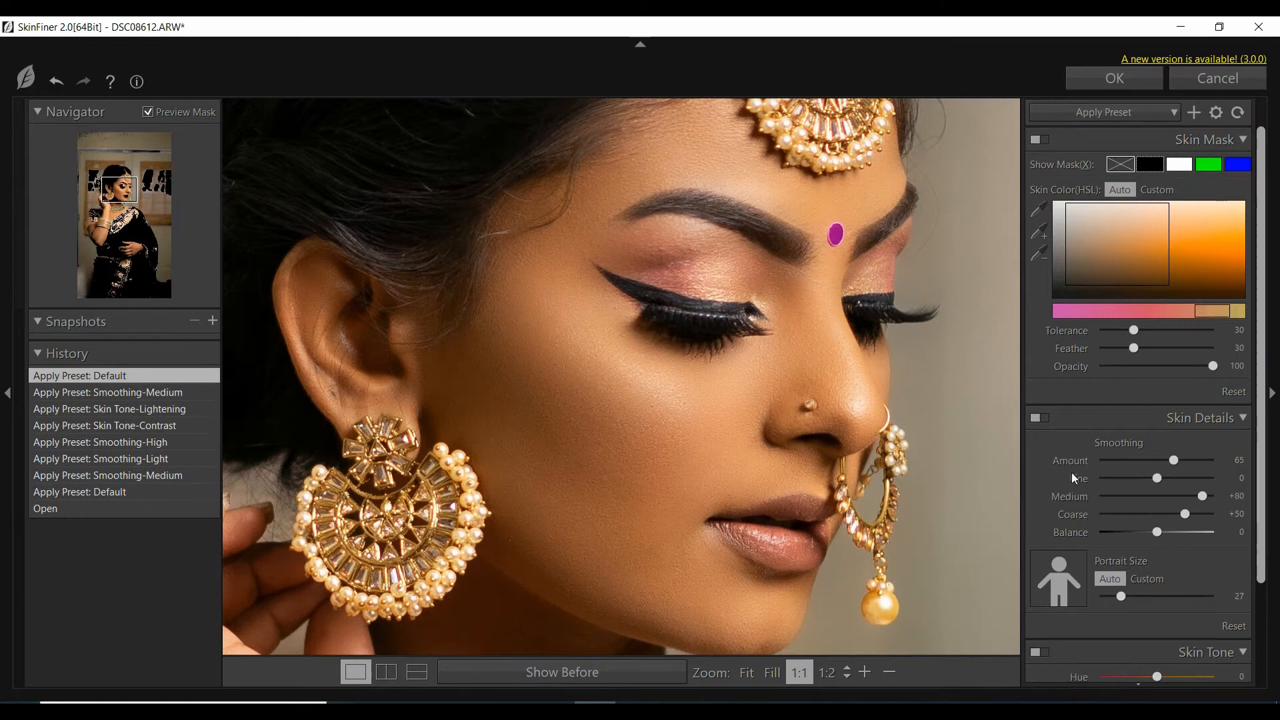
# Set the skin smoothing amount to 55 and shift the skin mask's hue range slightly towards red.
pyautogui.scroll(-1, 982, 427)
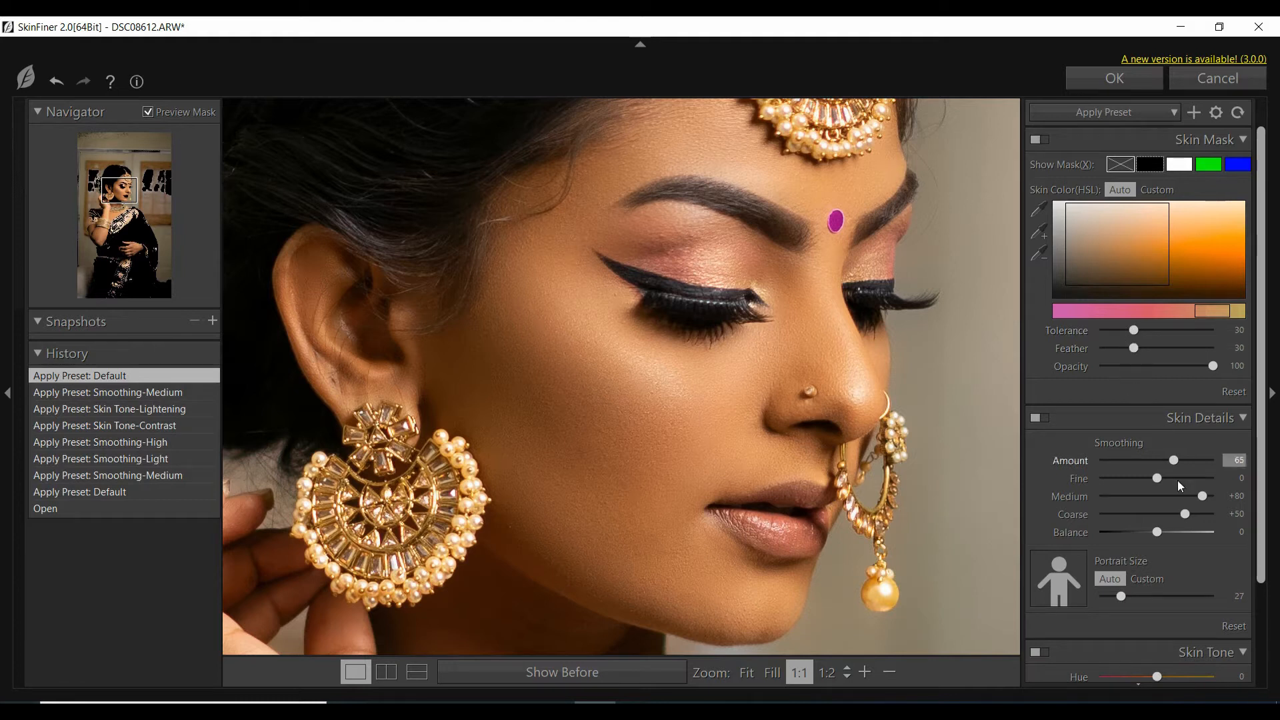
pyautogui.scroll(-1, 1144, 470)
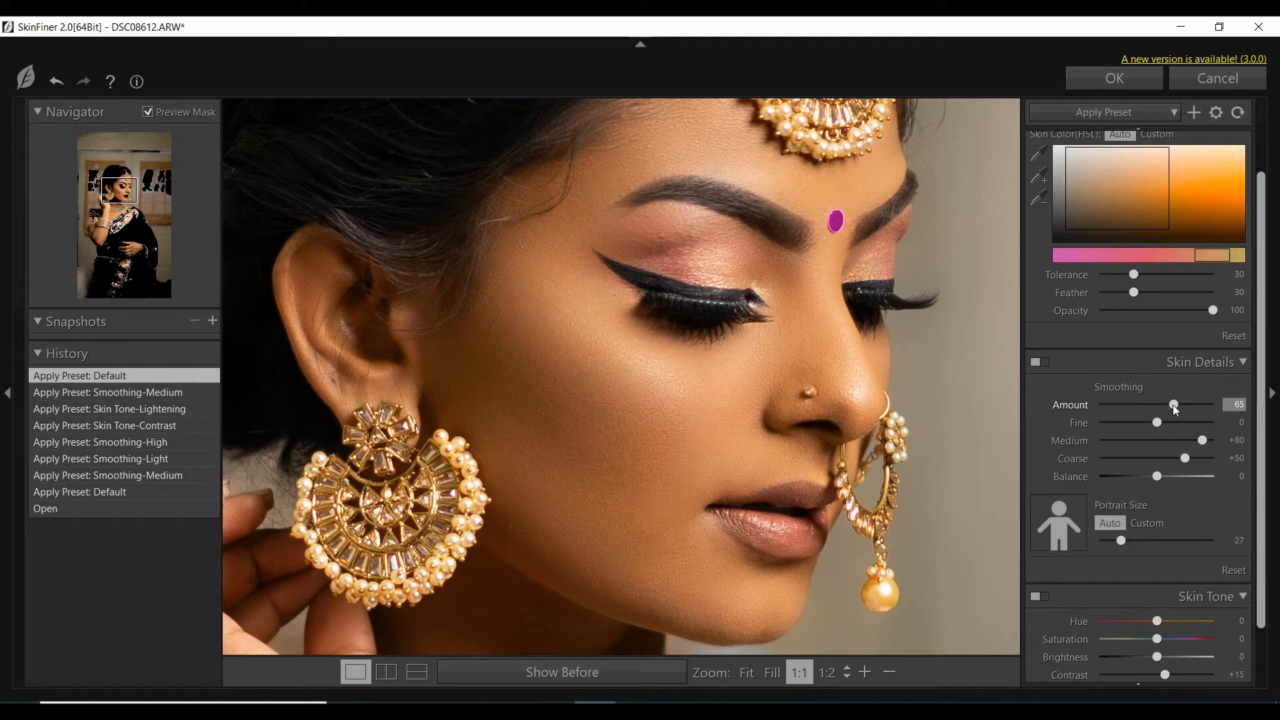
pyautogui.moveTo(1172, 408); pyautogui.dragTo(1161, 409)
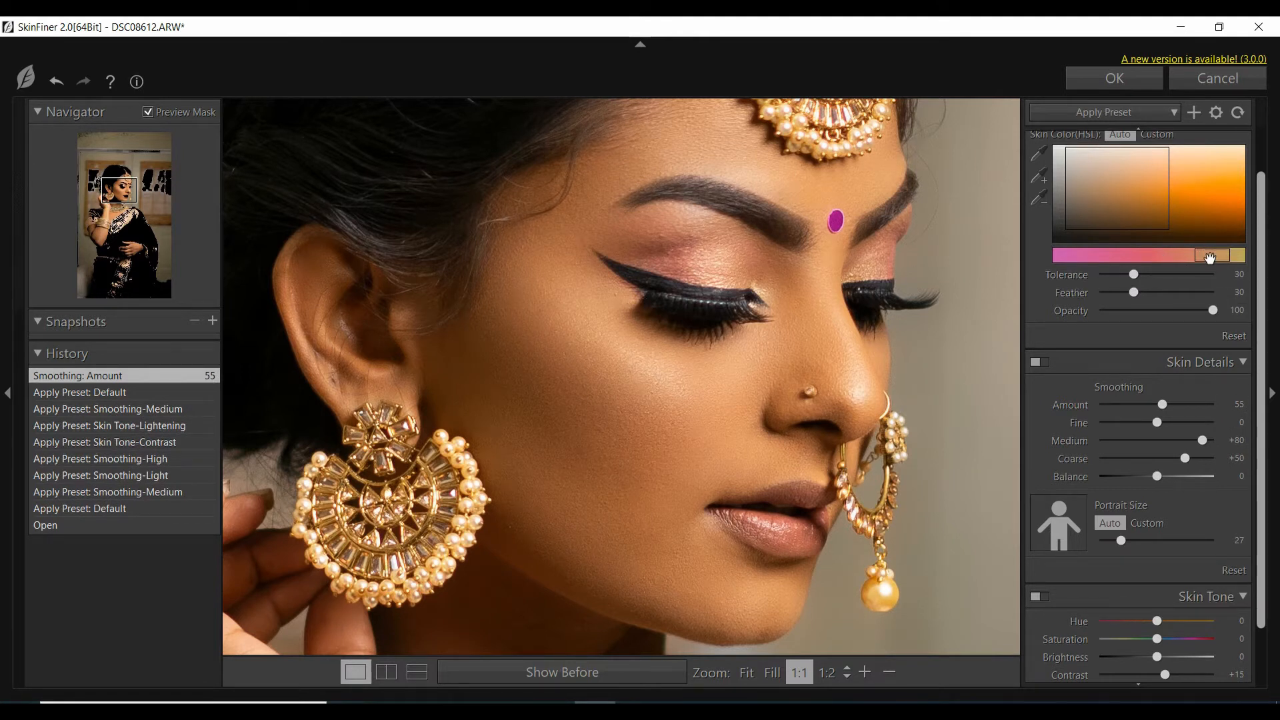
pyautogui.moveTo(1211, 257); pyautogui.dragTo(1207, 260)
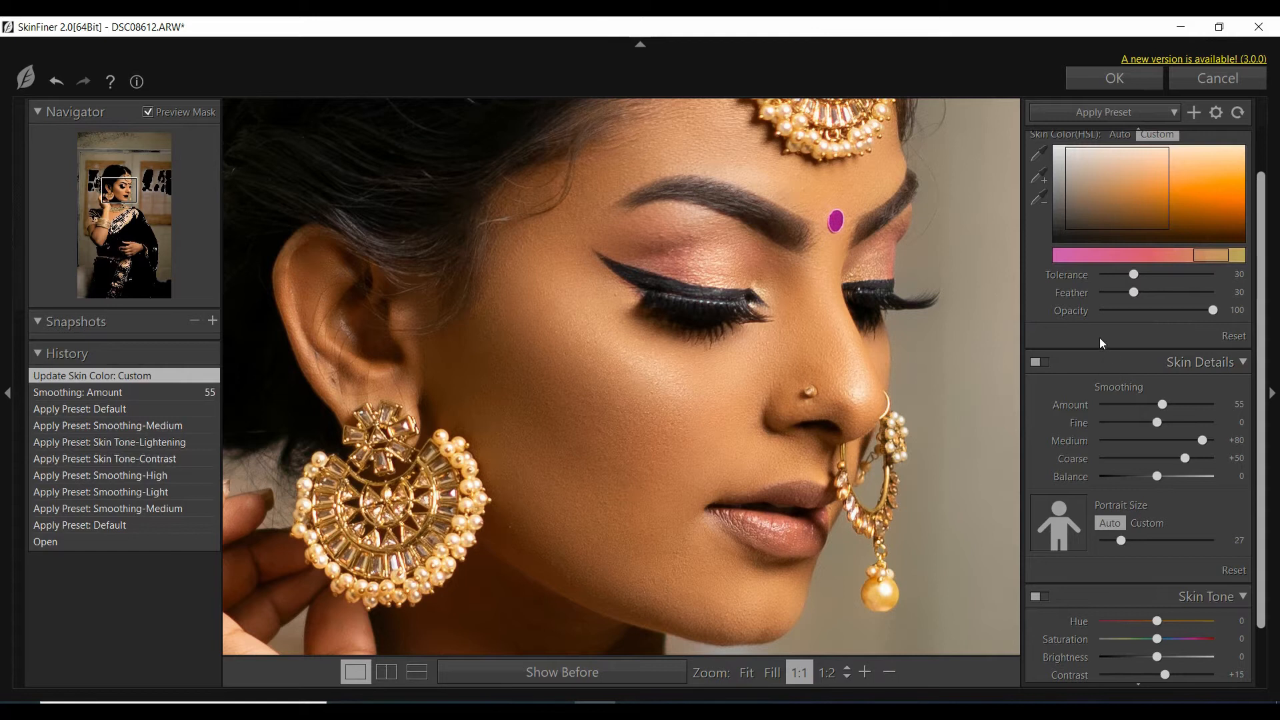
# Set the skin tone's saturation to +2, brightness to +4 and highlight to +4, and apply the filter to the layer.
pyautogui.scroll(-2, 827, 527)
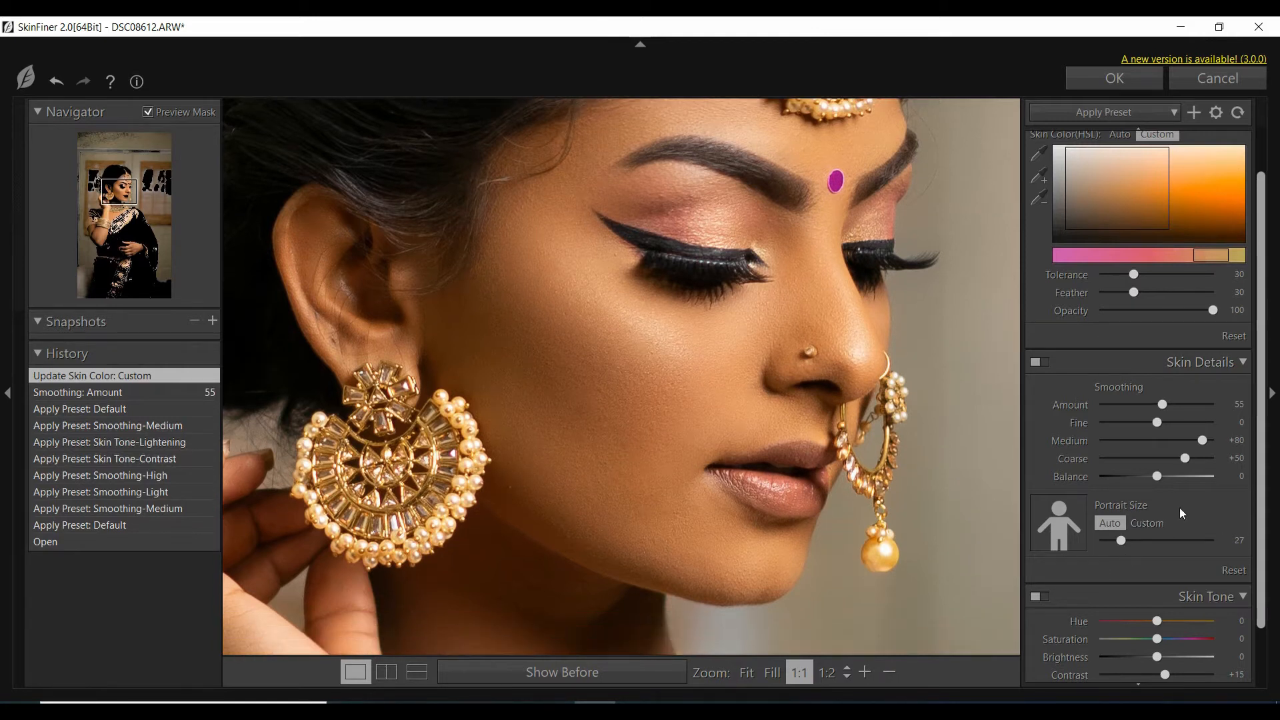
pyautogui.scroll(-1, 1102, 620)
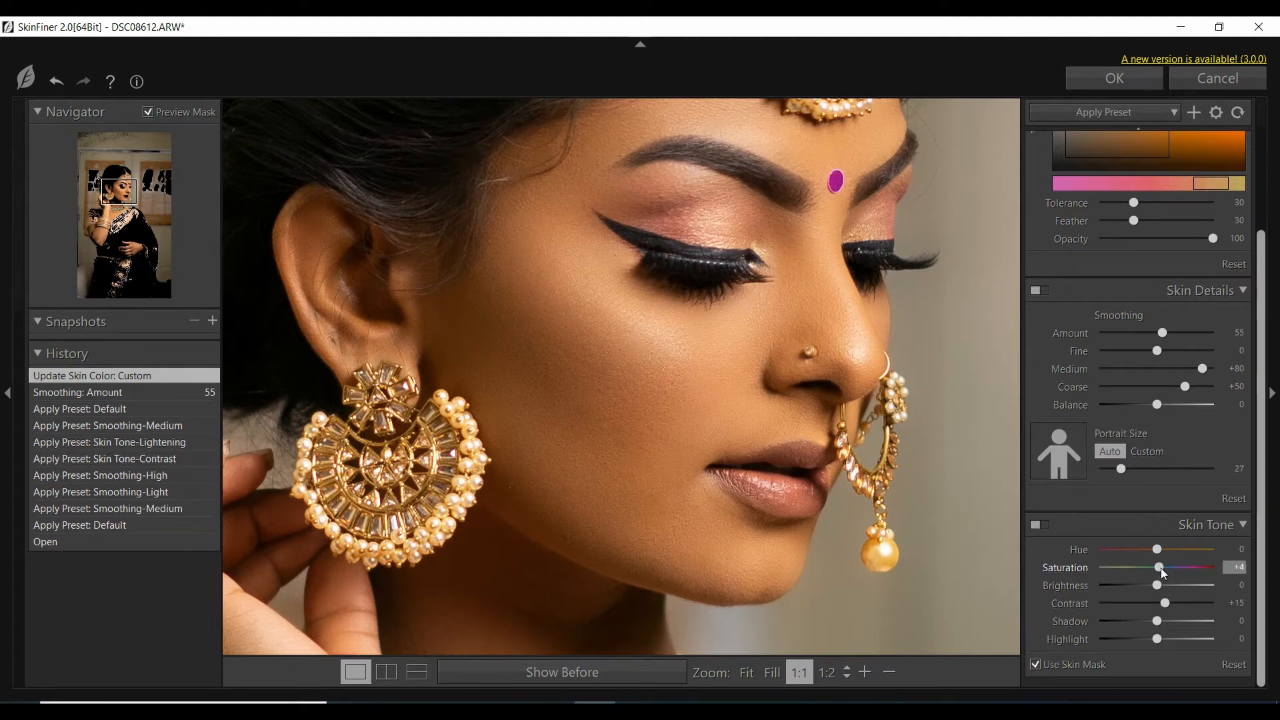
pyautogui.moveTo(1163, 573); pyautogui.dragTo(1167, 573)
pyautogui.moveTo(1166, 575); pyautogui.dragTo(1161, 577)
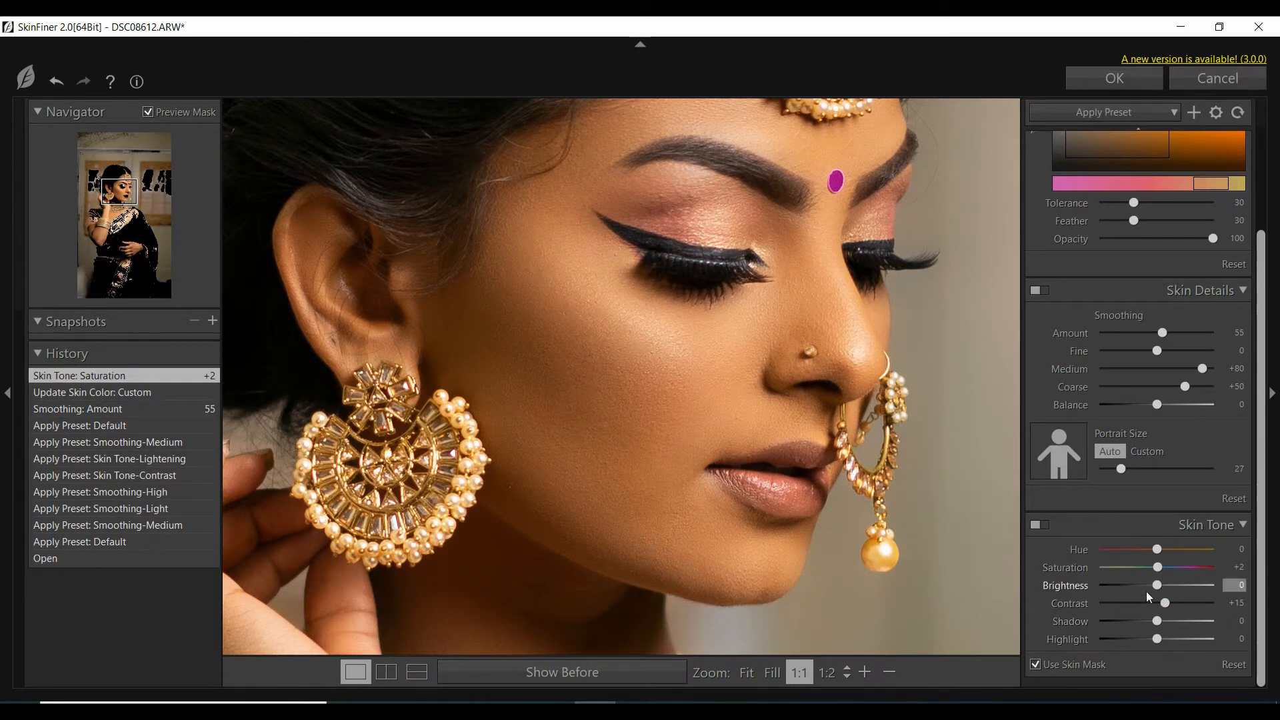
pyautogui.moveTo(1157, 587); pyautogui.dragTo(1161, 587)
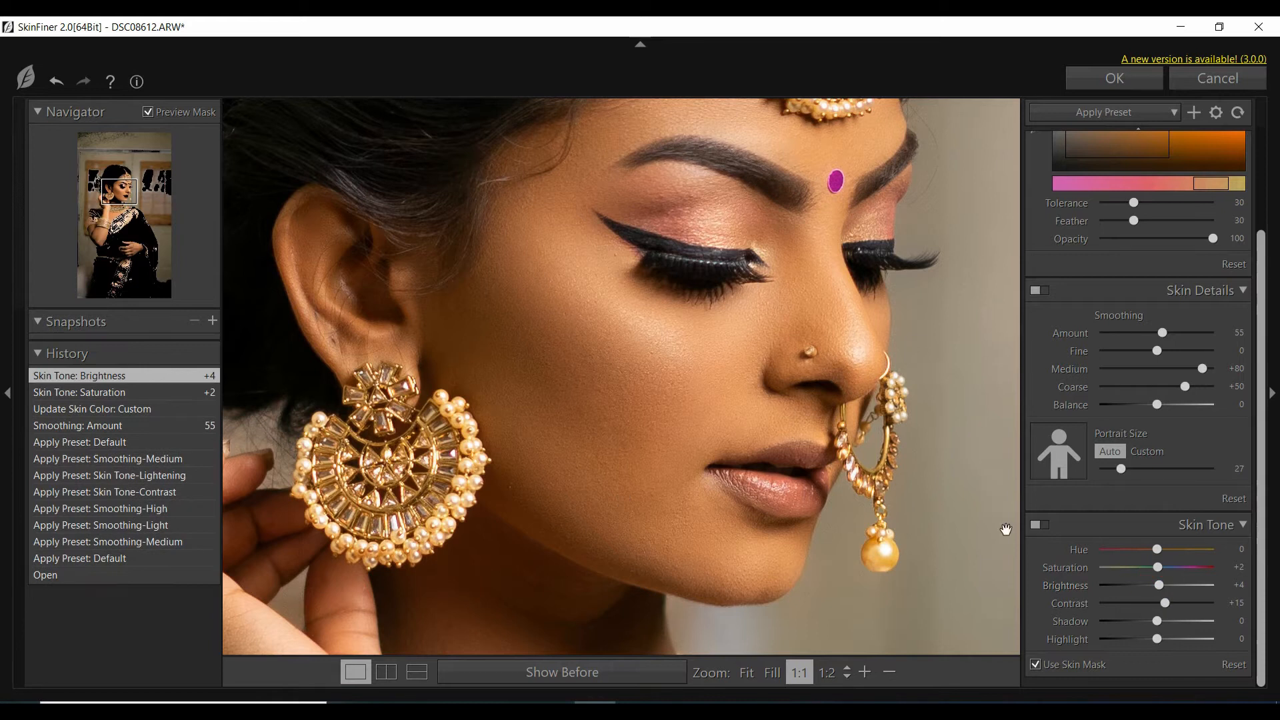
pyautogui.moveTo(1160, 644); pyautogui.dragTo(1161, 644)
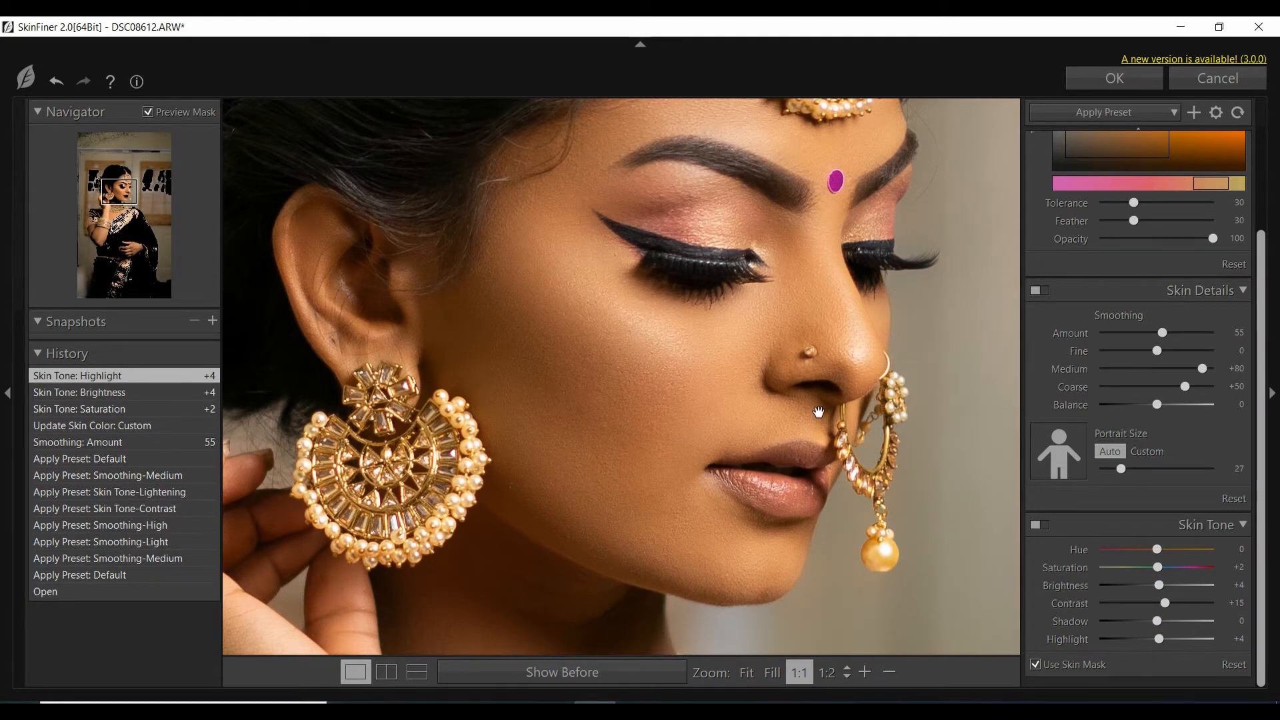
pyautogui.scroll(5, 819, 412)
pyautogui.click(1114, 78)
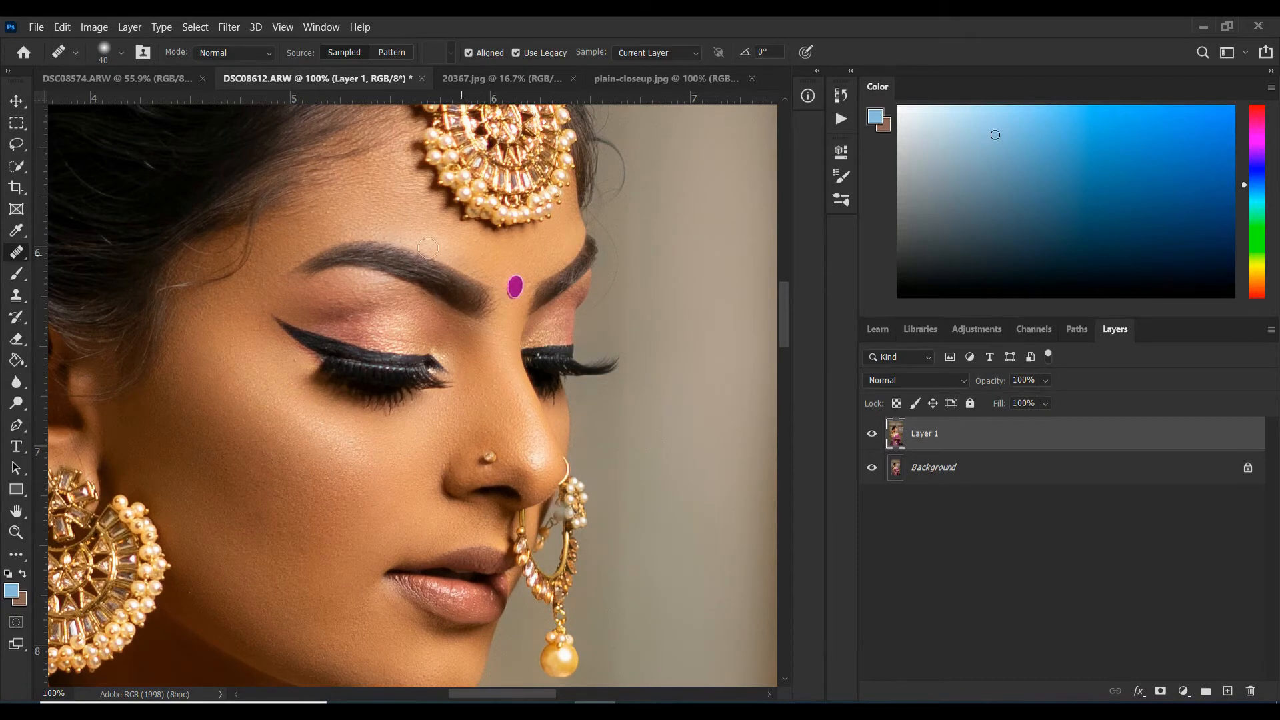
# Add a Selective Color adjustment layer above the smoothed Layer 1.
pyautogui.press('z')
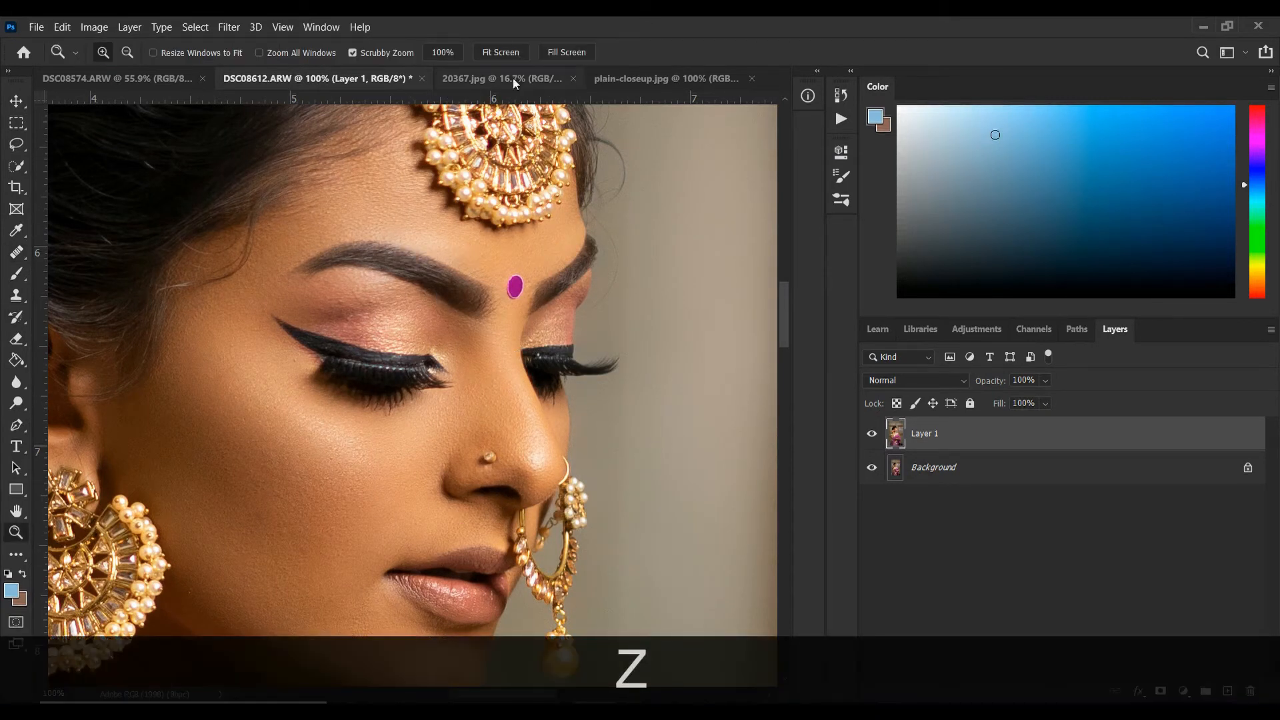
pyautogui.moveTo(564, 438); pyautogui.dragTo(477, 387)
pyautogui.click(477, 400)
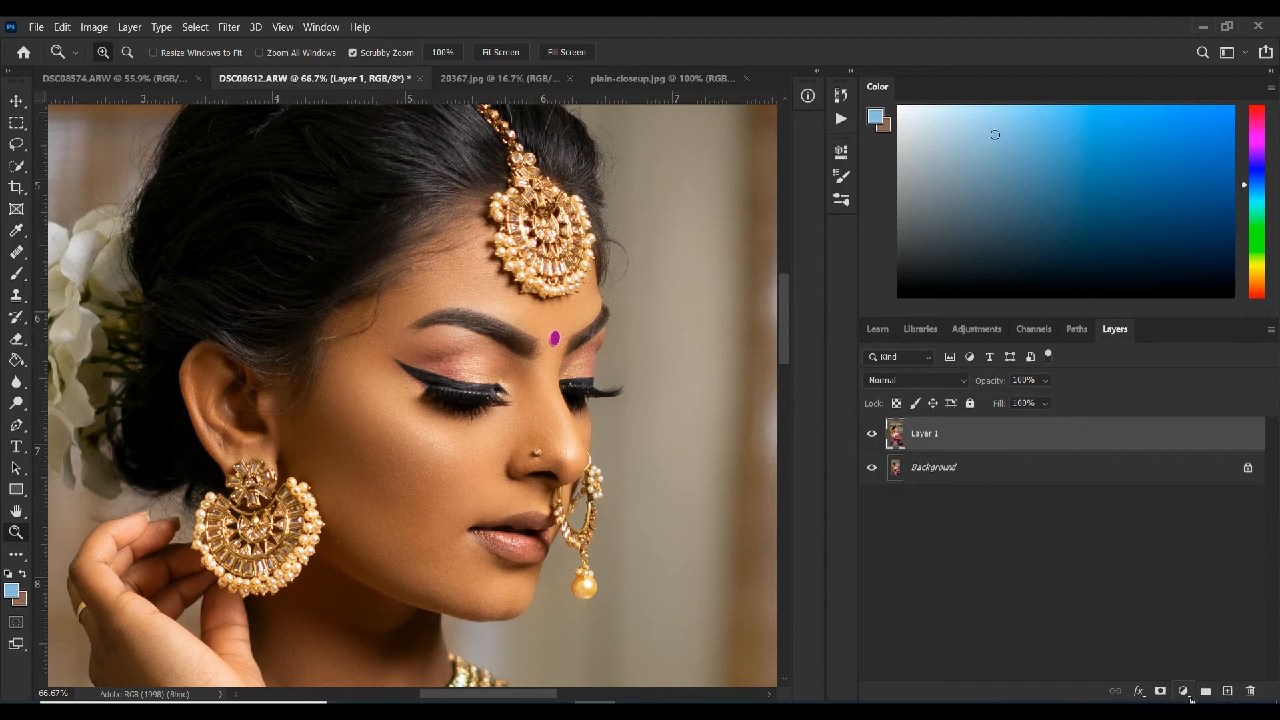
pyautogui.click(1184, 692)
pyautogui.click(1172, 687)
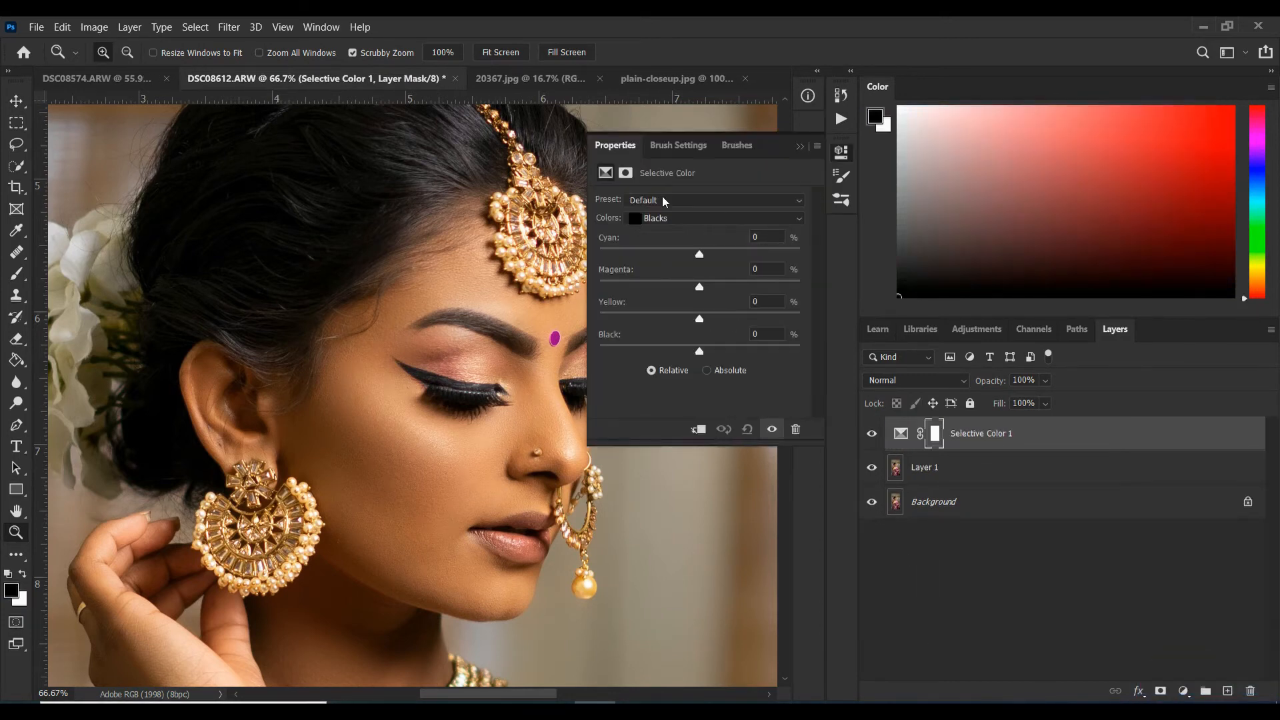
# Set the Neutrals in the Selective Color adjustment to cyan -2% and magenta +1%, and fine-tune their yellow.
pyautogui.click(687, 215)
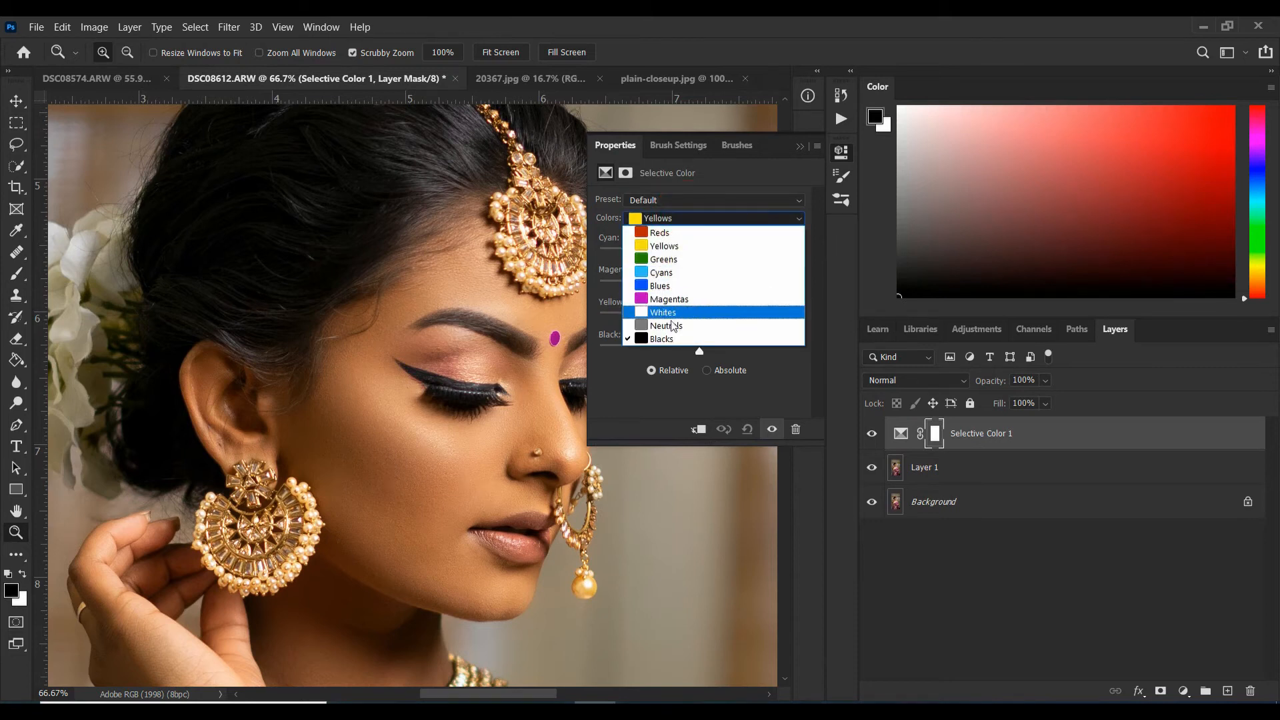
pyautogui.click(667, 330)
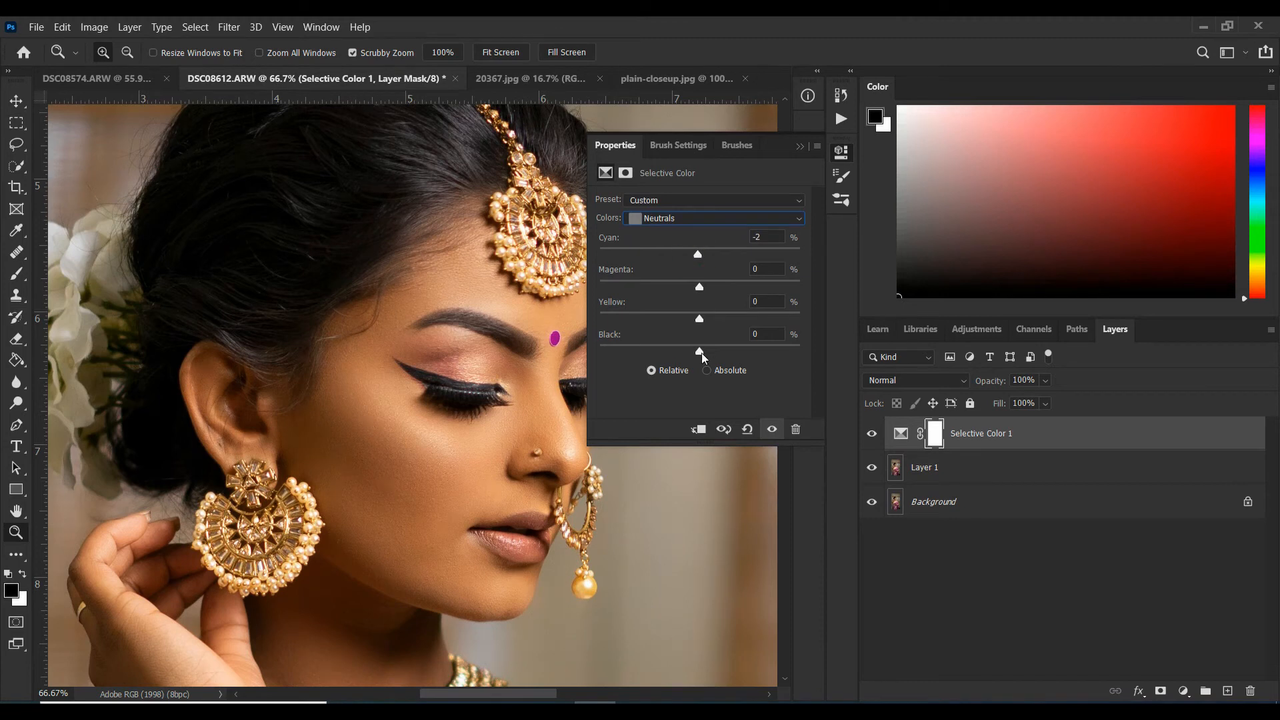
pyautogui.click(700, 287)
pyautogui.moveTo(703, 323); pyautogui.dragTo(700, 324)
pyautogui.click(799, 147)
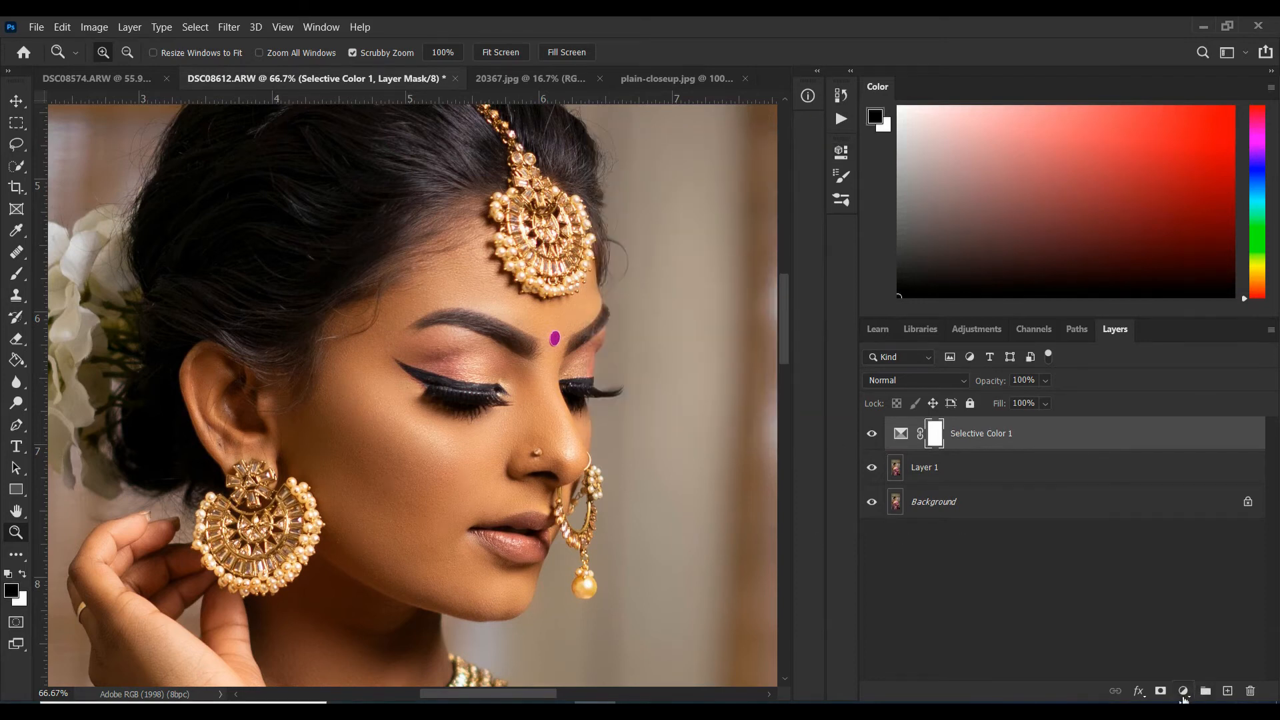
# Add a second Selective Color adjustment layer and set its Blacks to cyan +2%, magenta +2% and yellow -2%.
pyautogui.click(1185, 691)
pyautogui.click(1177, 686)
pyautogui.click(668, 219)
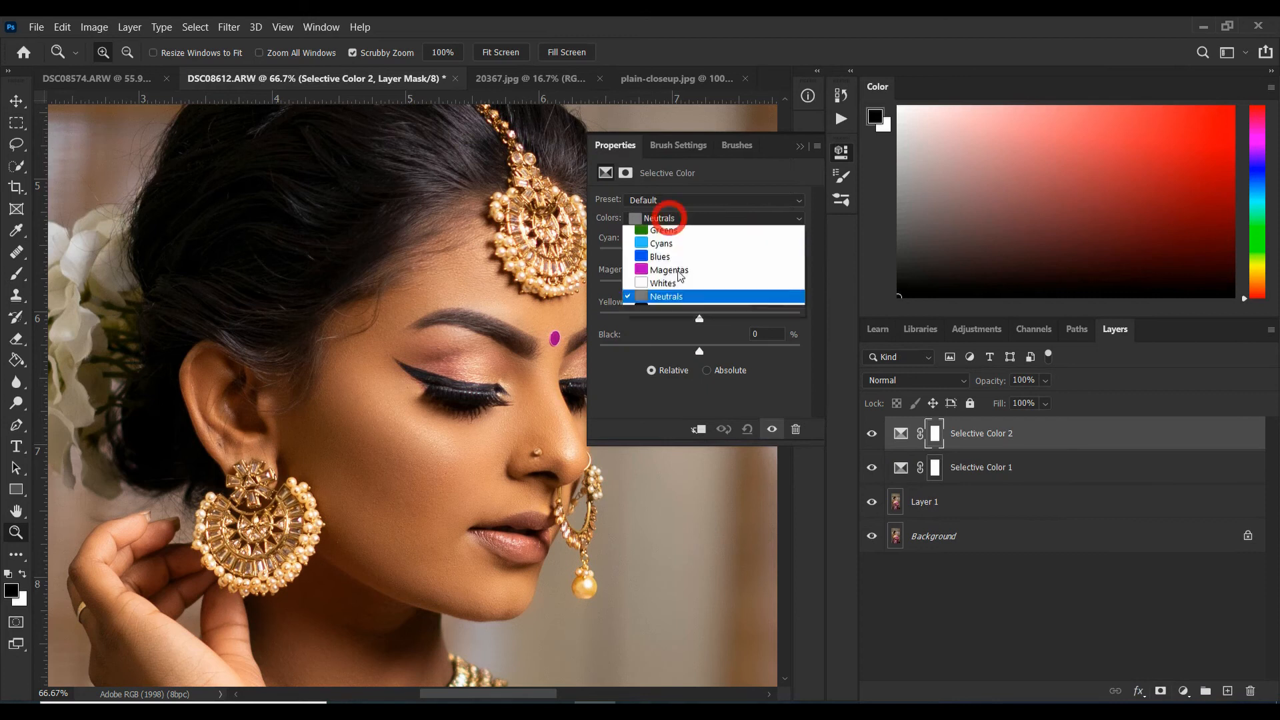
pyautogui.click(670, 341)
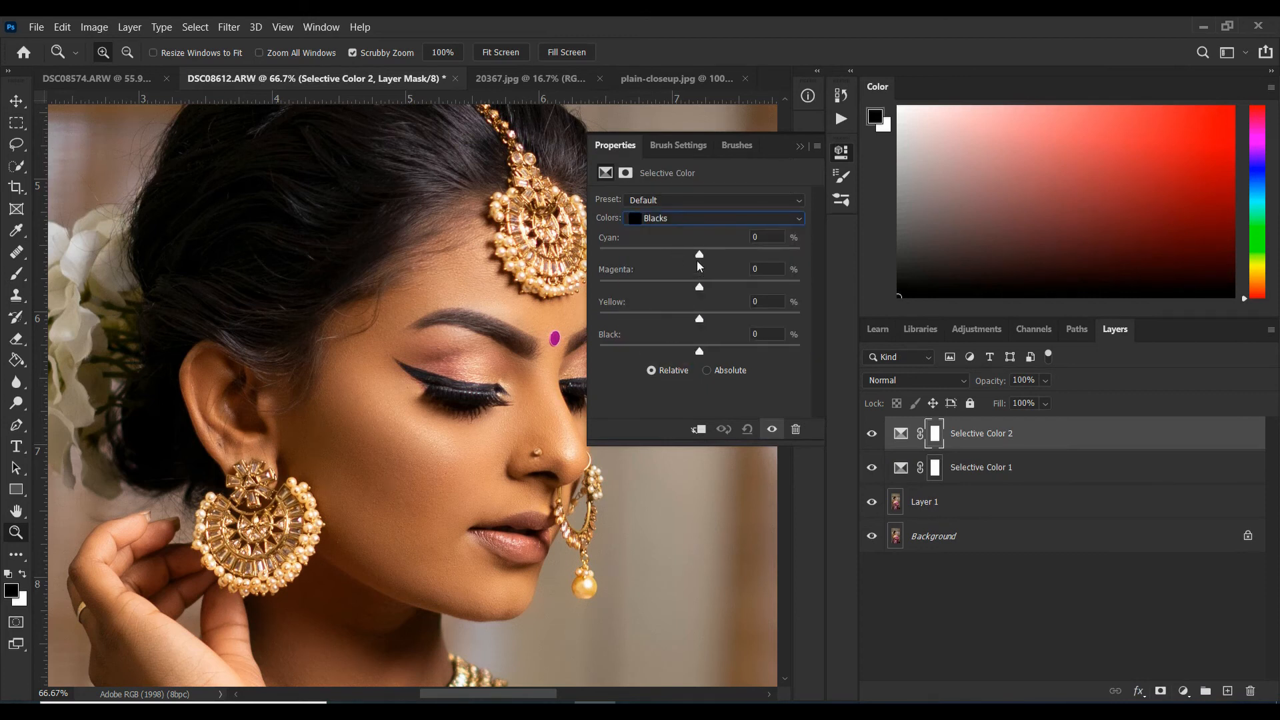
pyautogui.moveTo(702, 256); pyautogui.dragTo(705, 257)
pyautogui.moveTo(703, 296); pyautogui.dragTo(703, 302)
pyautogui.moveTo(698, 323); pyautogui.dragTo(696, 325)
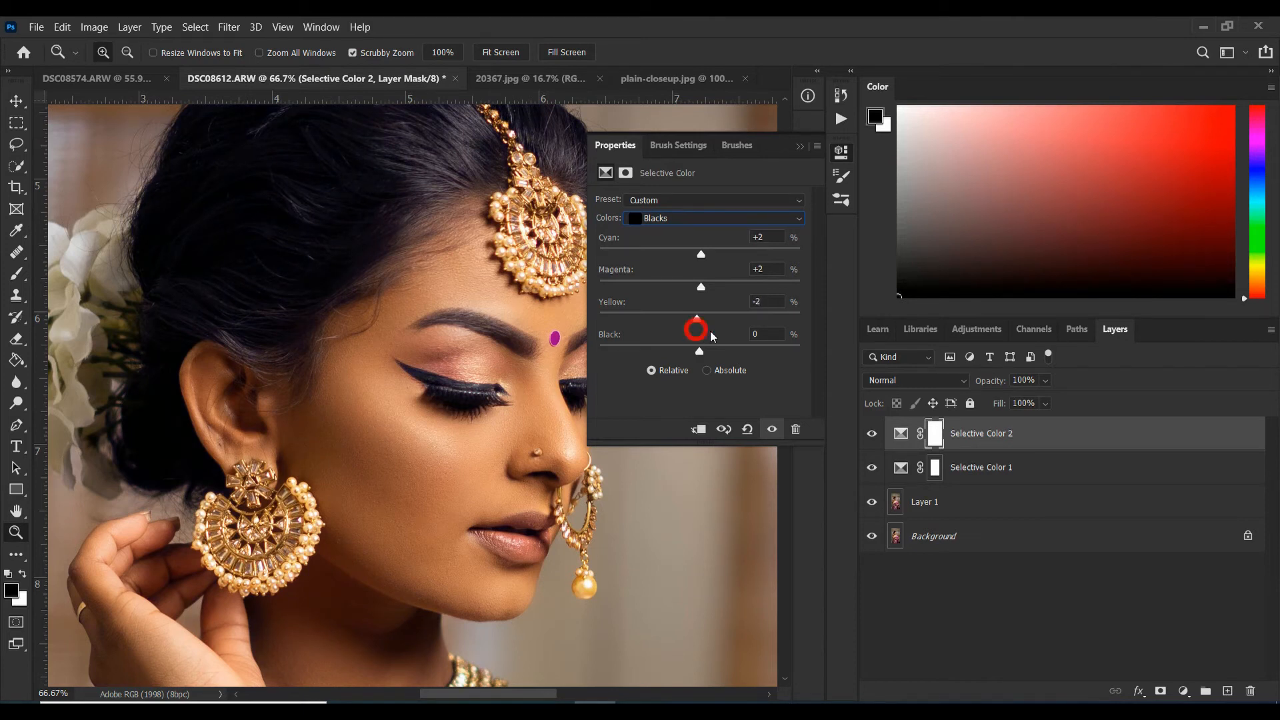
# Close the Selective Color properties and review the graded portrait up close and as a whole.
pyautogui.click(800, 146)
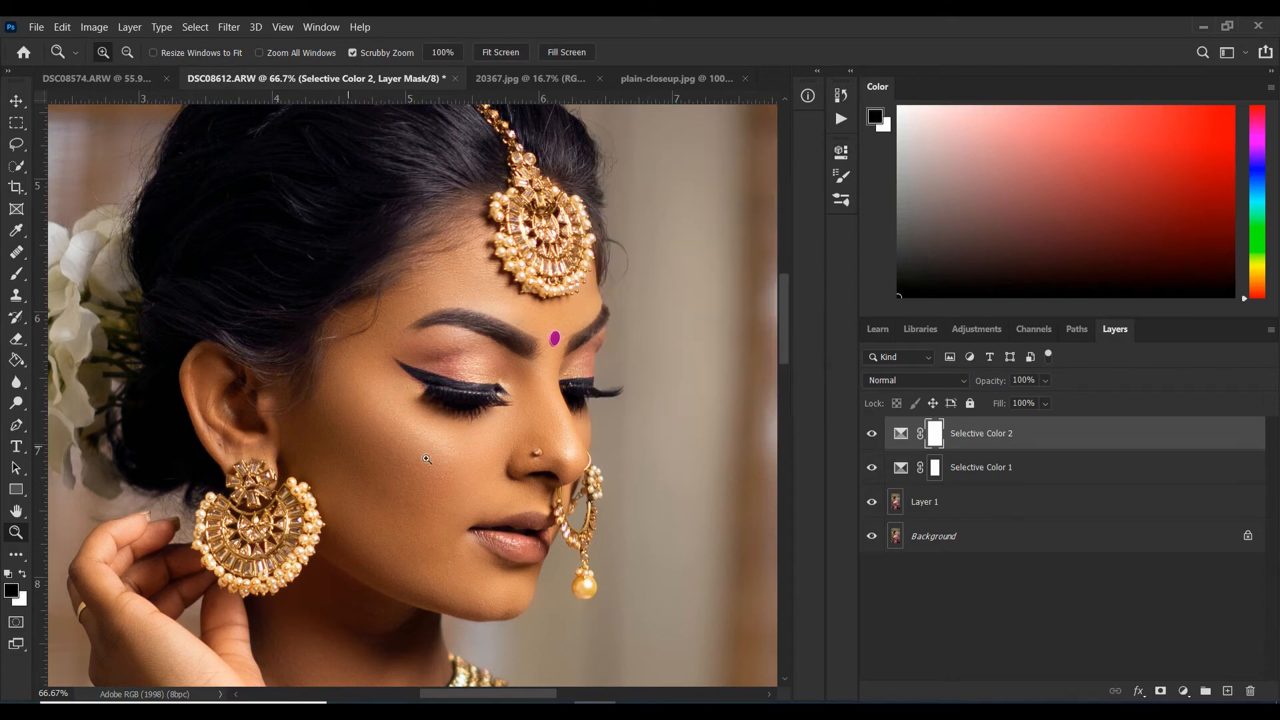
pyautogui.scroll(2, 482, 433)
pyautogui.scroll(-6, 508, 418)
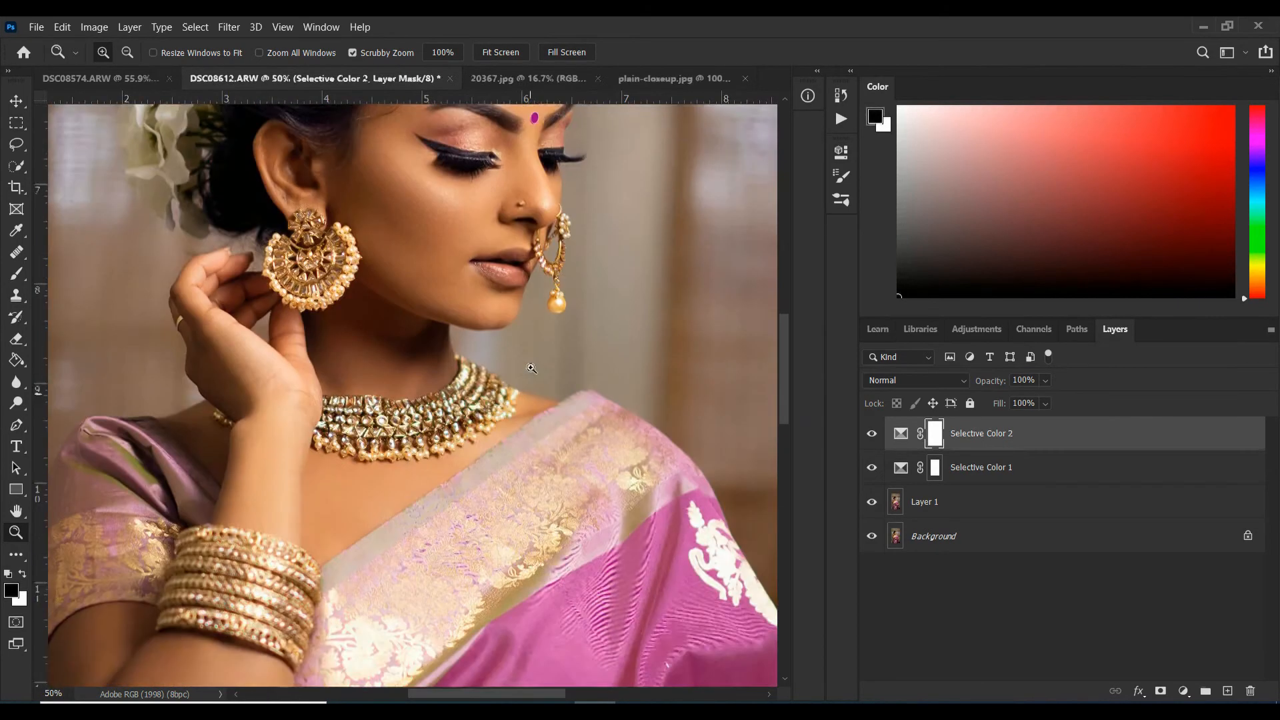
pyautogui.scroll(5, 529, 368)
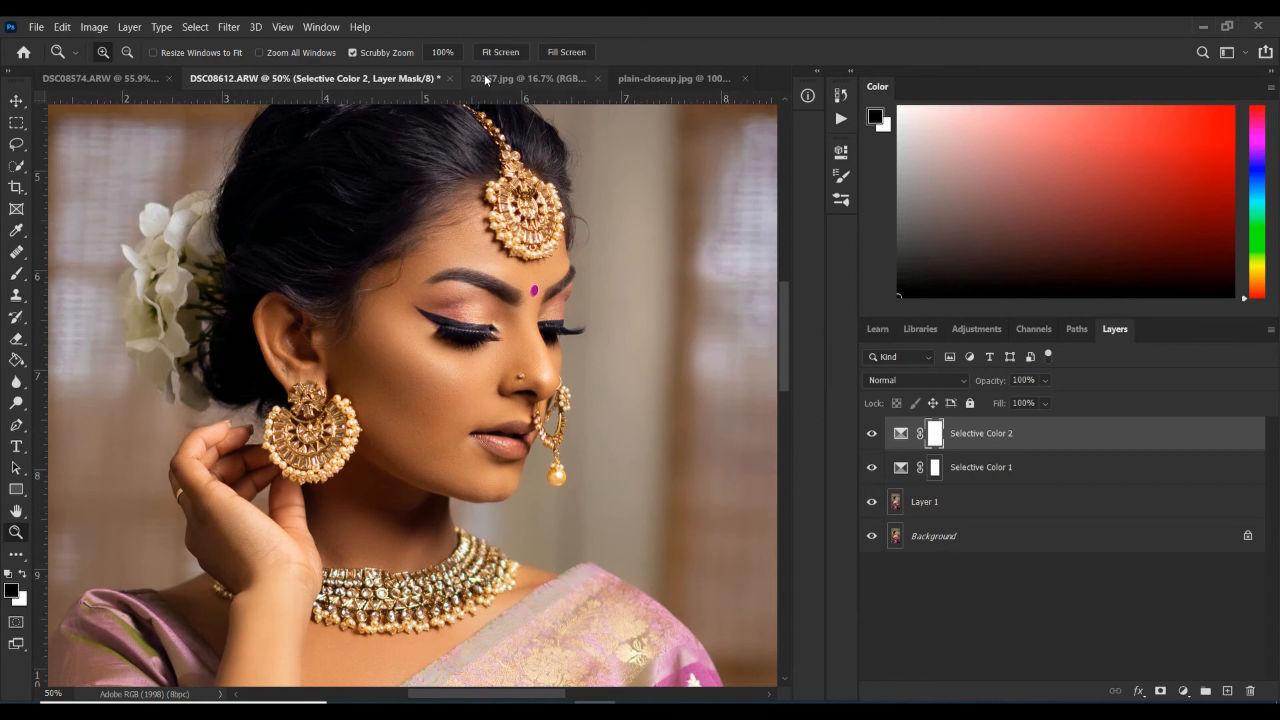
pyautogui.click(500, 52)
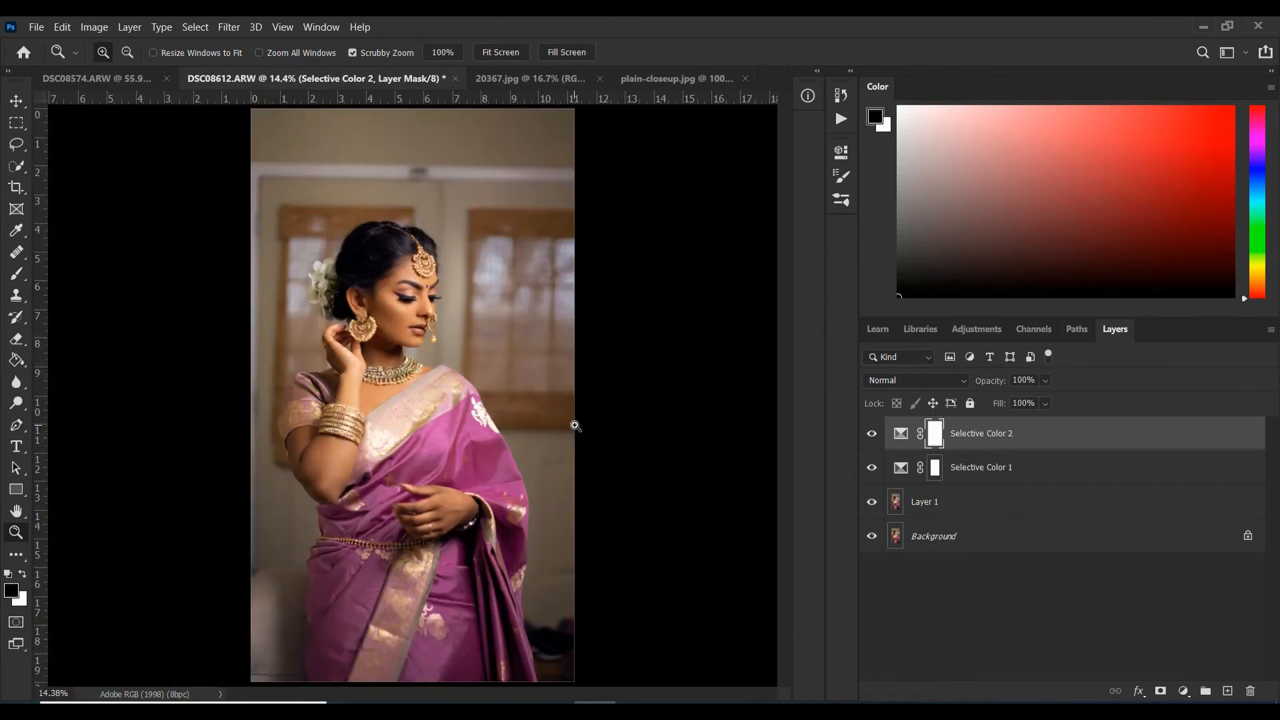
# Copy the entire plain-closeup.jpg bokeh image into the DSC08612.ARW portrait as a new layer on top.
pyautogui.click(536, 80)
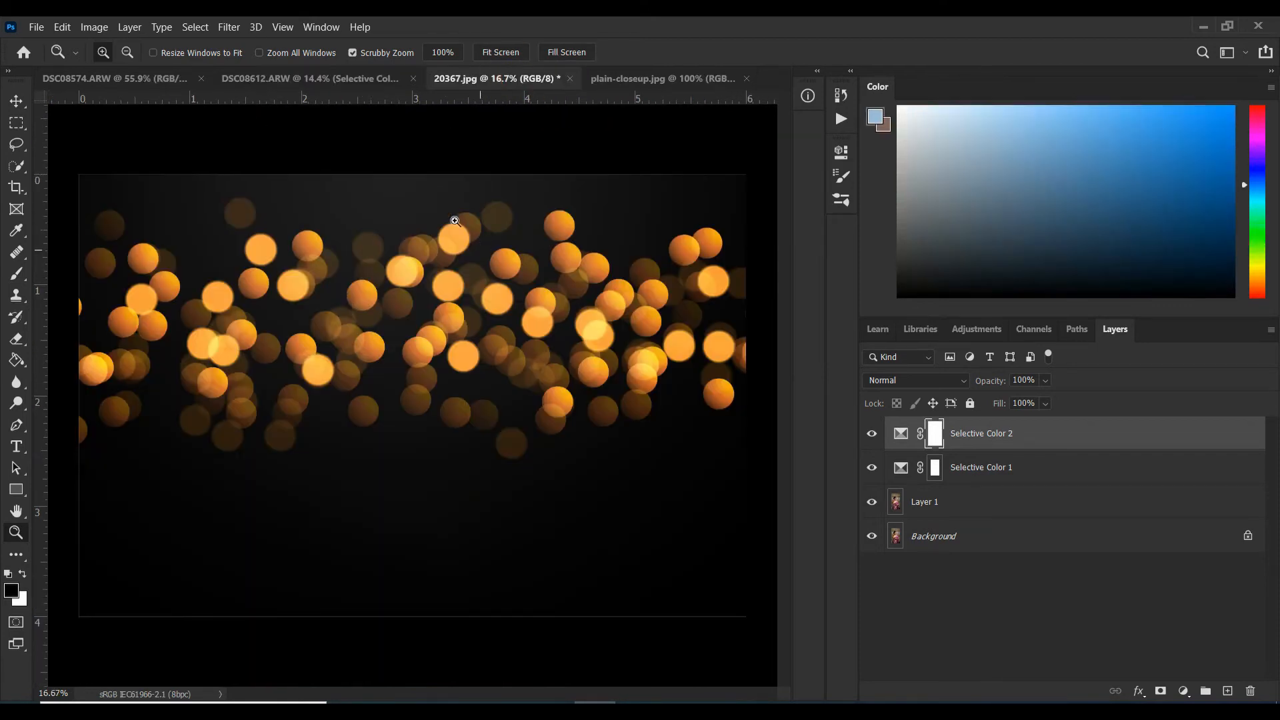
pyautogui.click(664, 80)
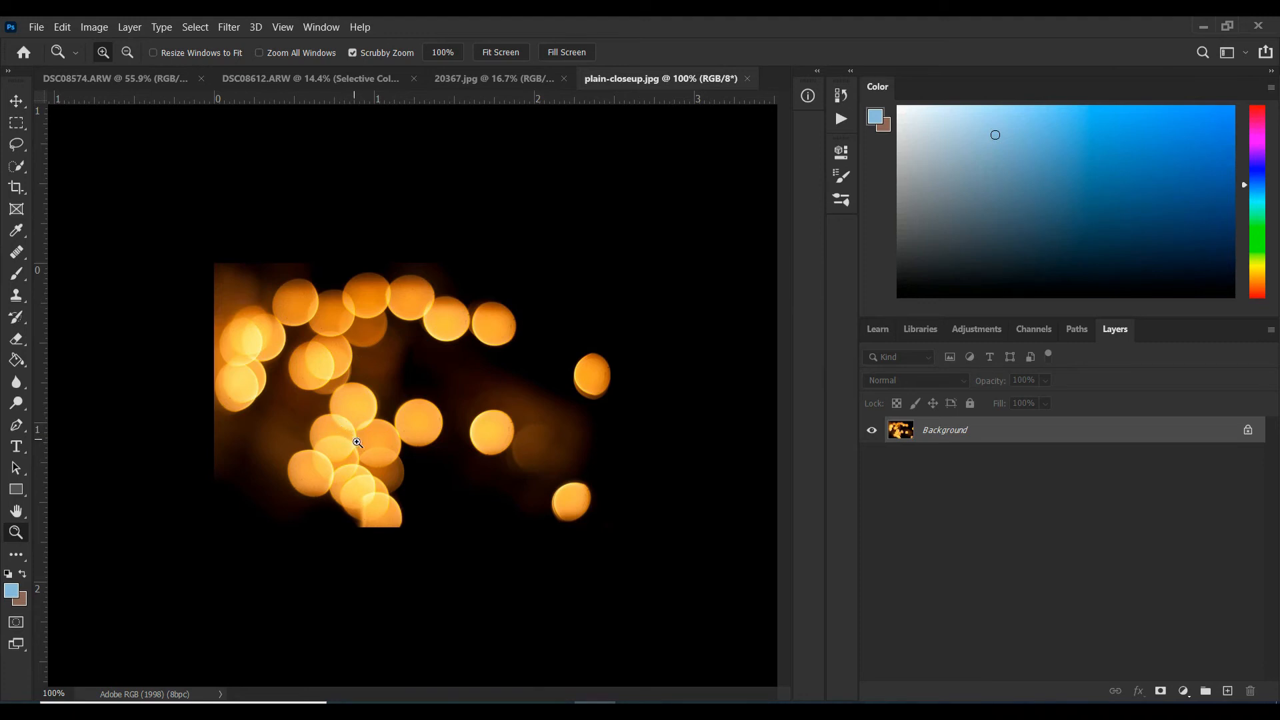
pyautogui.press('ctrl')
pyautogui.hotkey('ctrl', 'a')
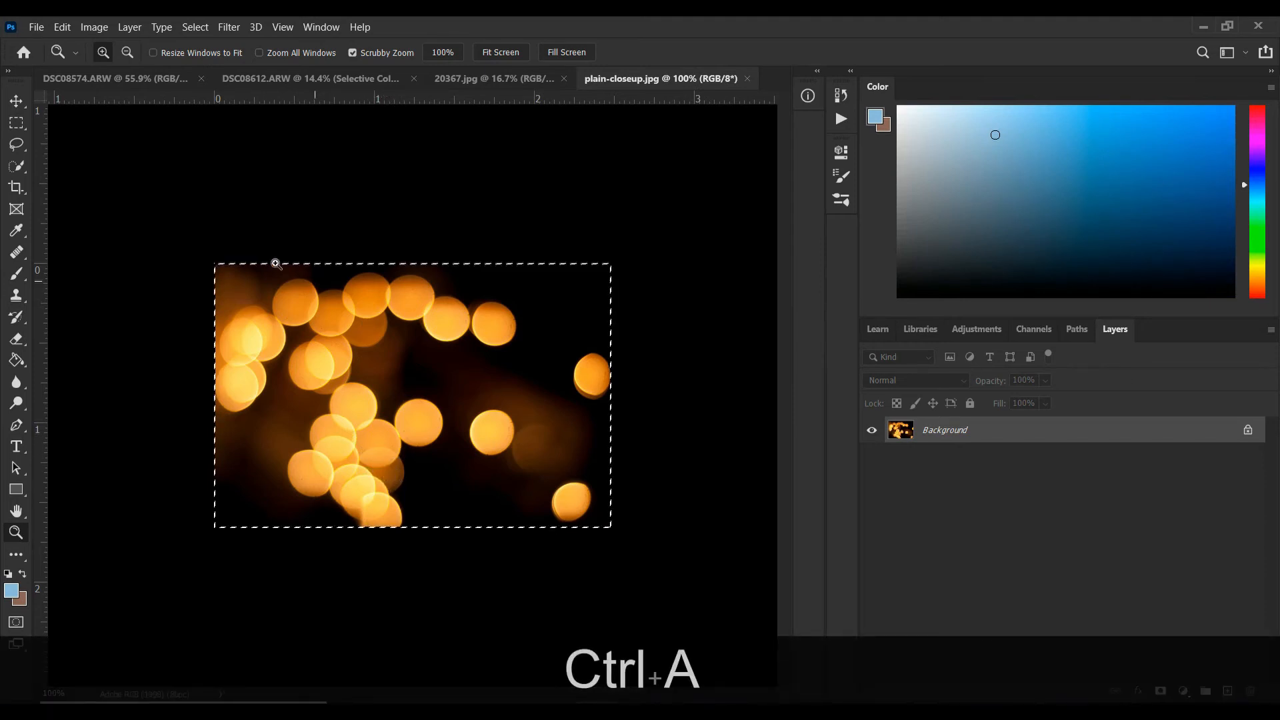
pyautogui.click(17, 103)
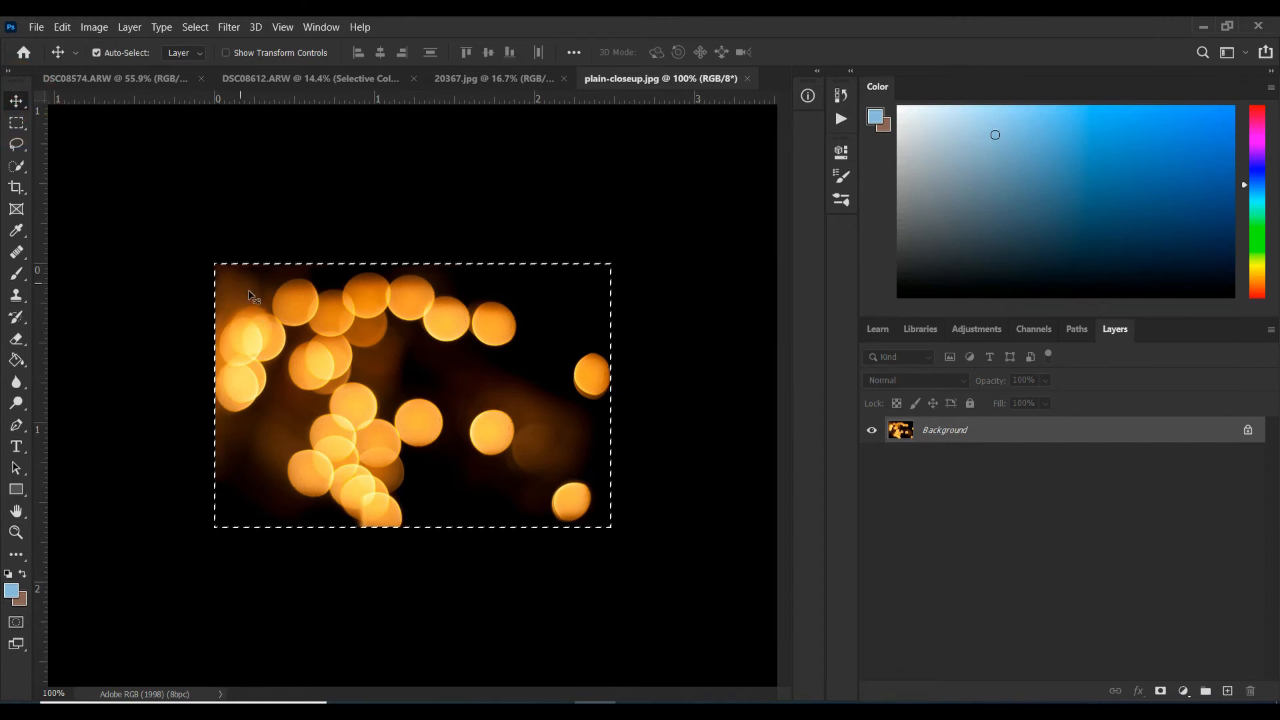
pyautogui.moveTo(249, 294); pyautogui.dragTo(359, 246)
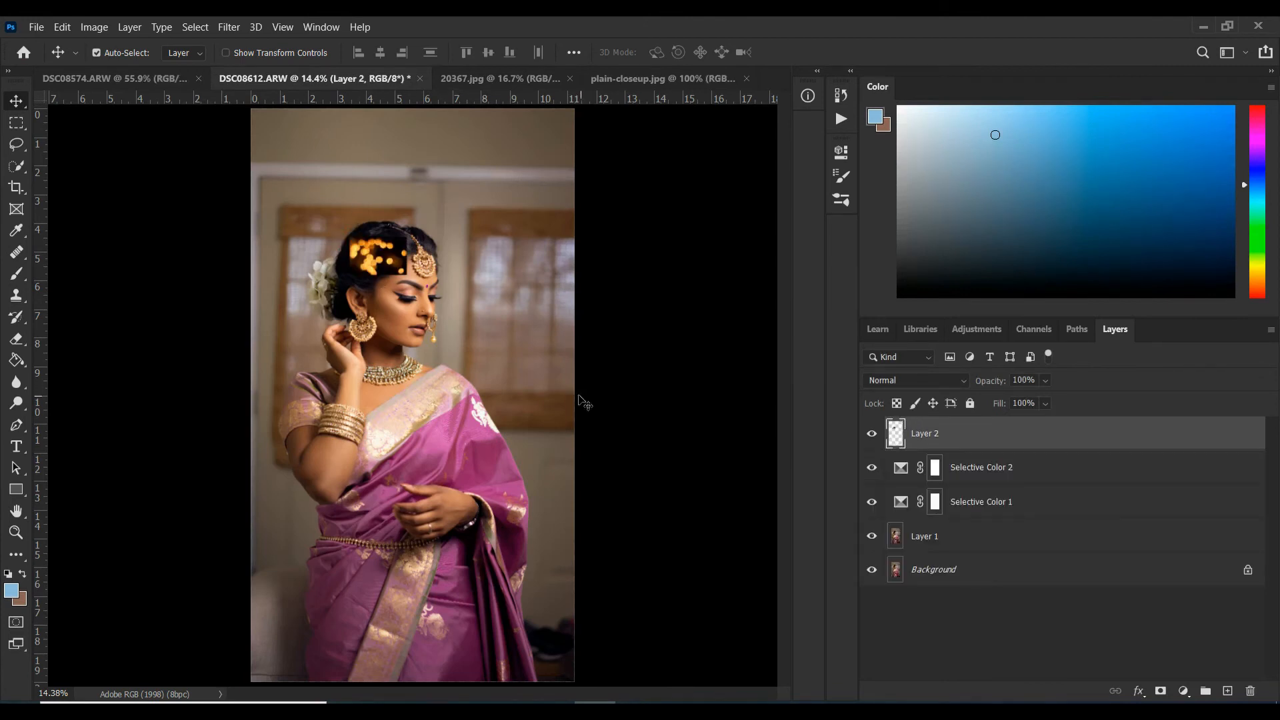
# Rotate the bokeh layer about -90° and scale it proportionally to about 1025% so it covers the whole portrait.
pyautogui.hotkey('ctrl', 't')
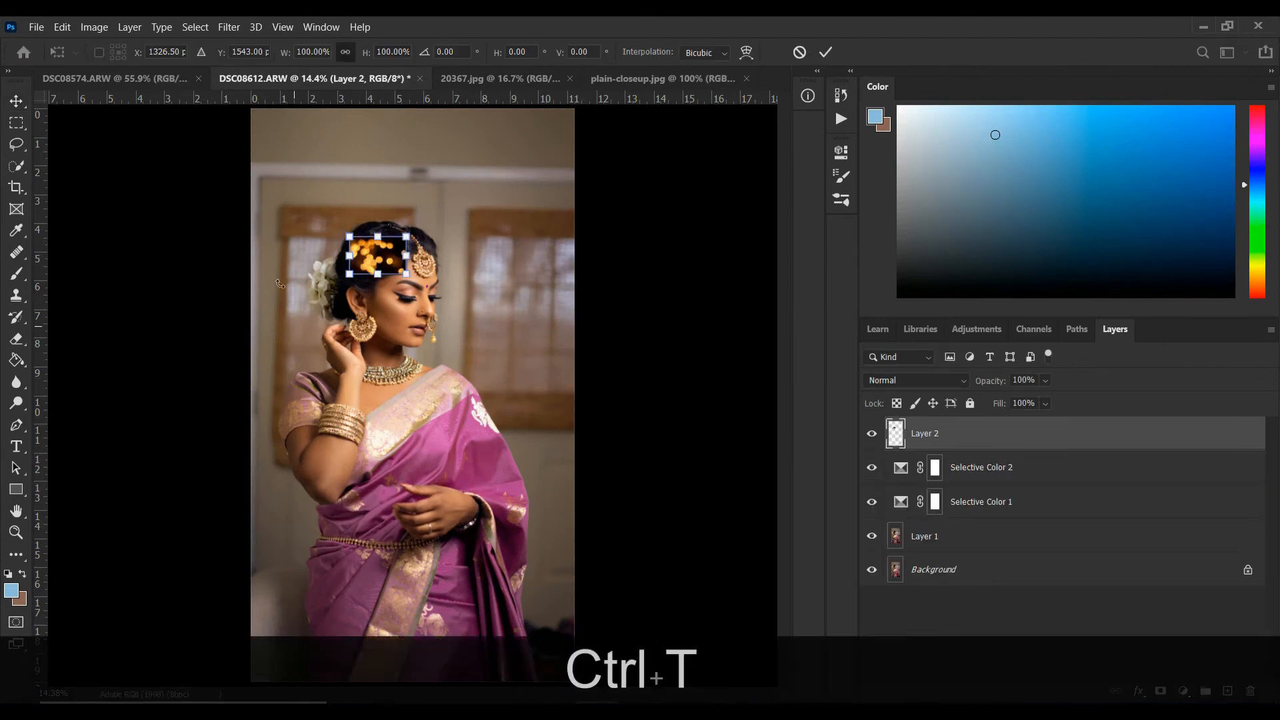
pyautogui.press('Escape')
pyautogui.hotkey('ctrl', 't')
pyautogui.moveTo(390, 260); pyautogui.dragTo(308, 222)
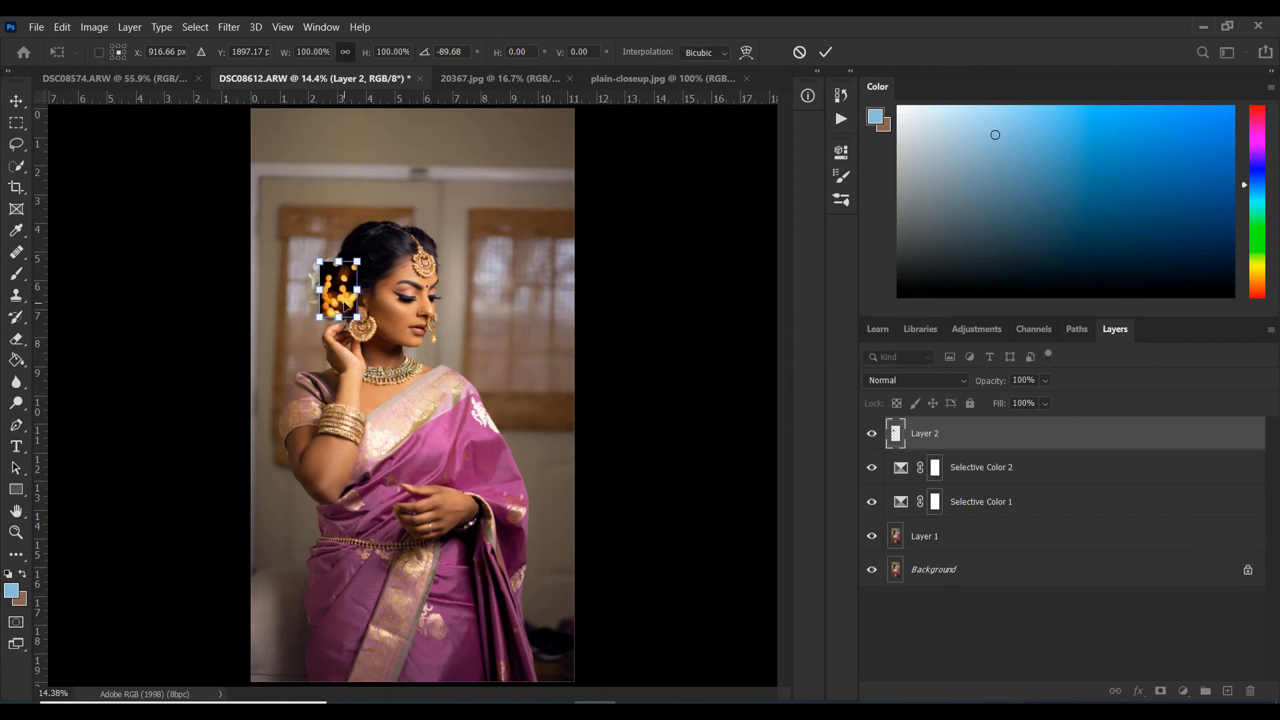
pyautogui.moveTo(345, 305); pyautogui.dragTo(595, 708)
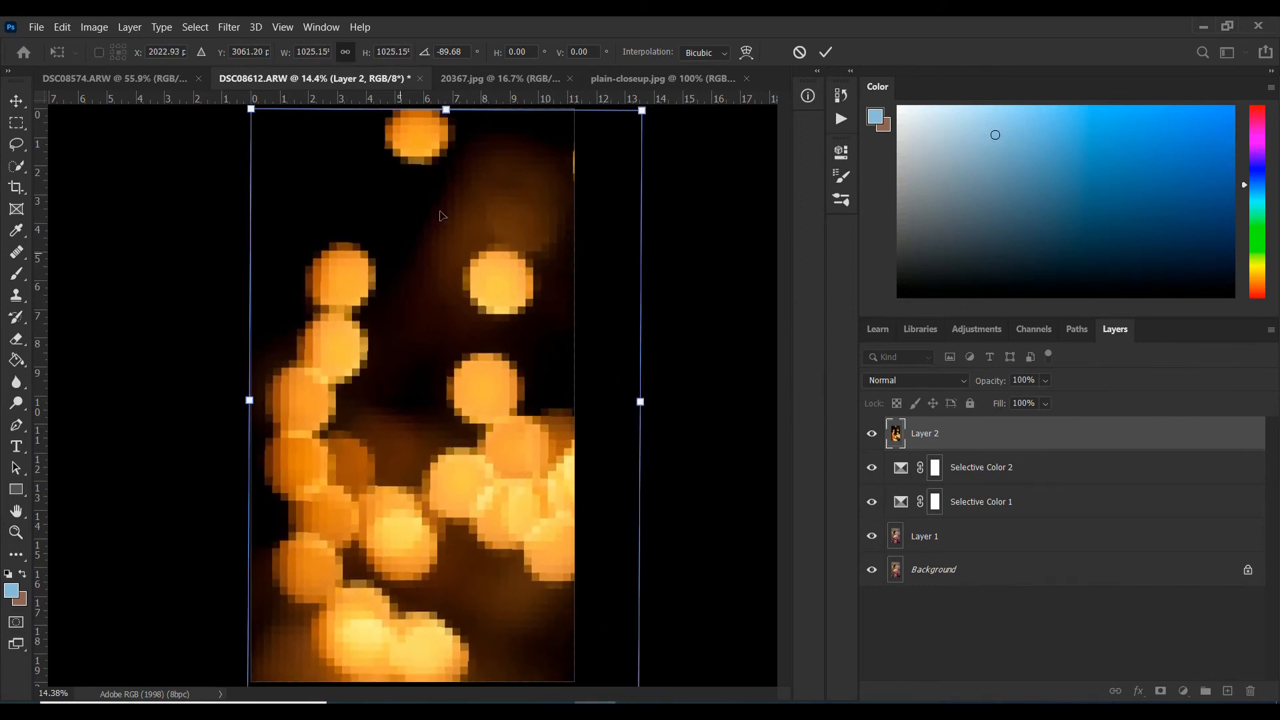
pyautogui.click(828, 53)
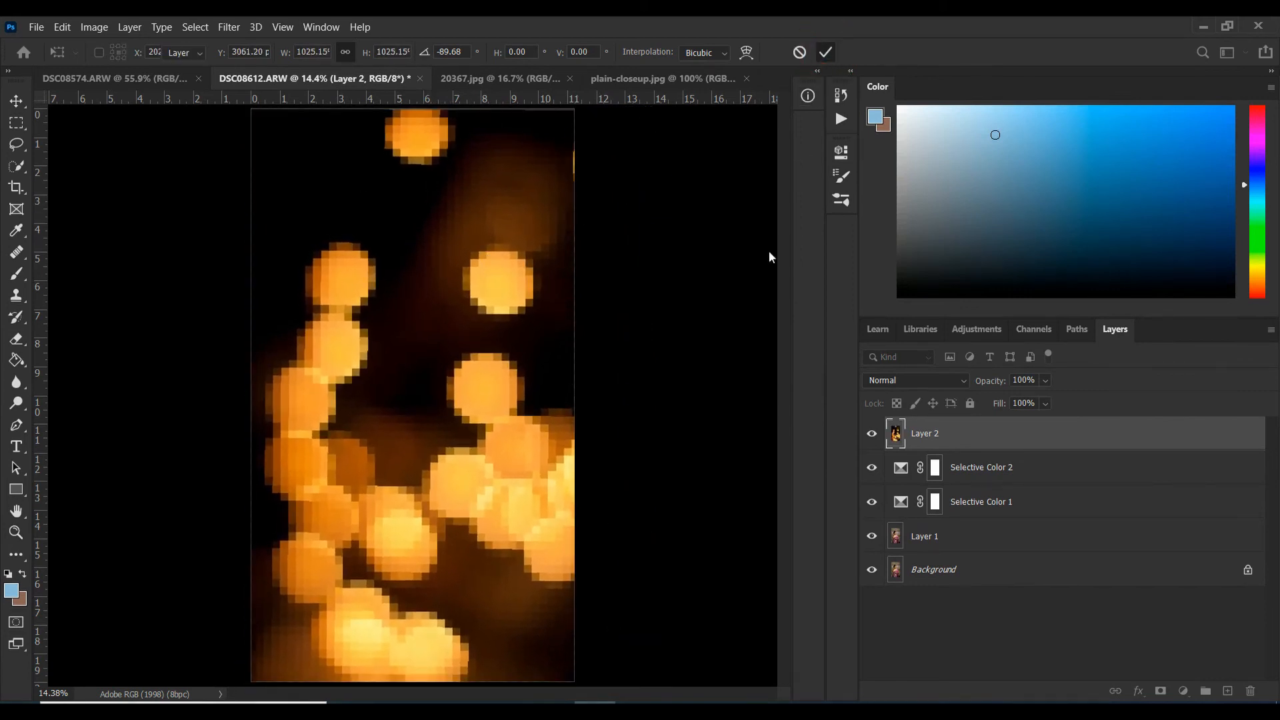
# Set Layer 2 to Screen blending at 89% opacity and shift its bokeh circles slightly left and up.
pyautogui.click(900, 381)
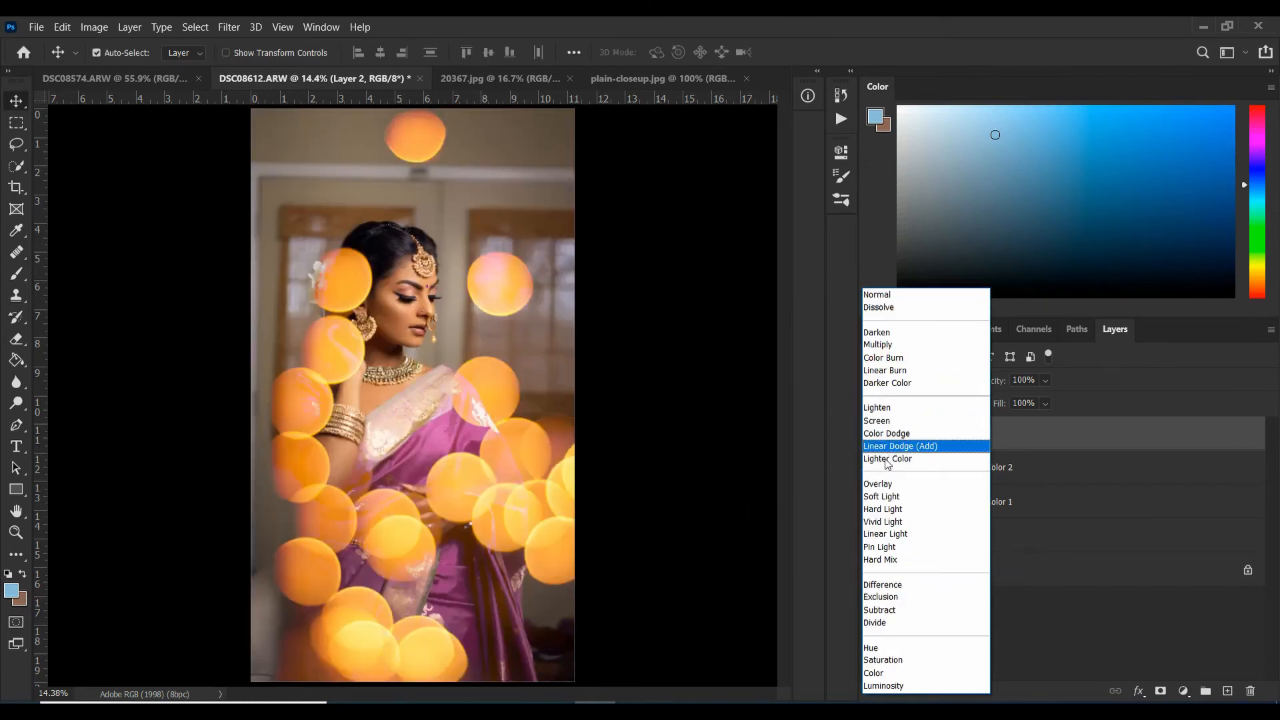
pyautogui.click(880, 421)
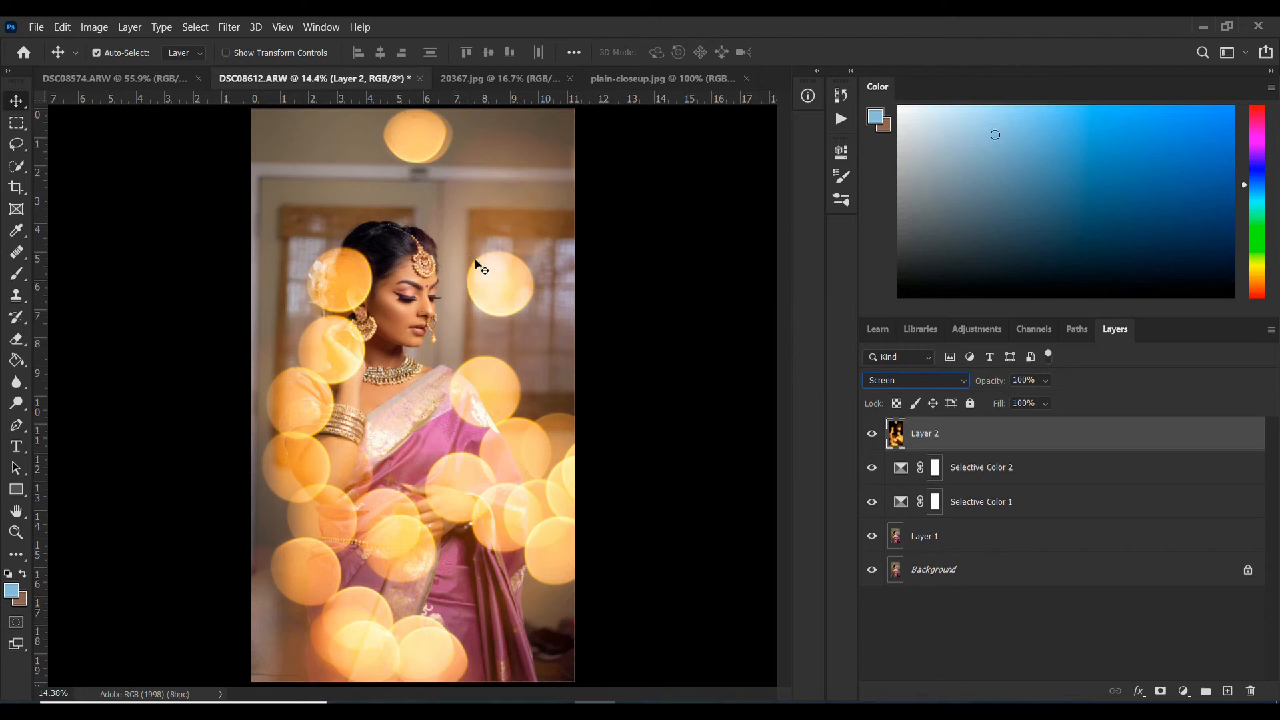
pyautogui.moveTo(998, 390); pyautogui.dragTo(993, 385)
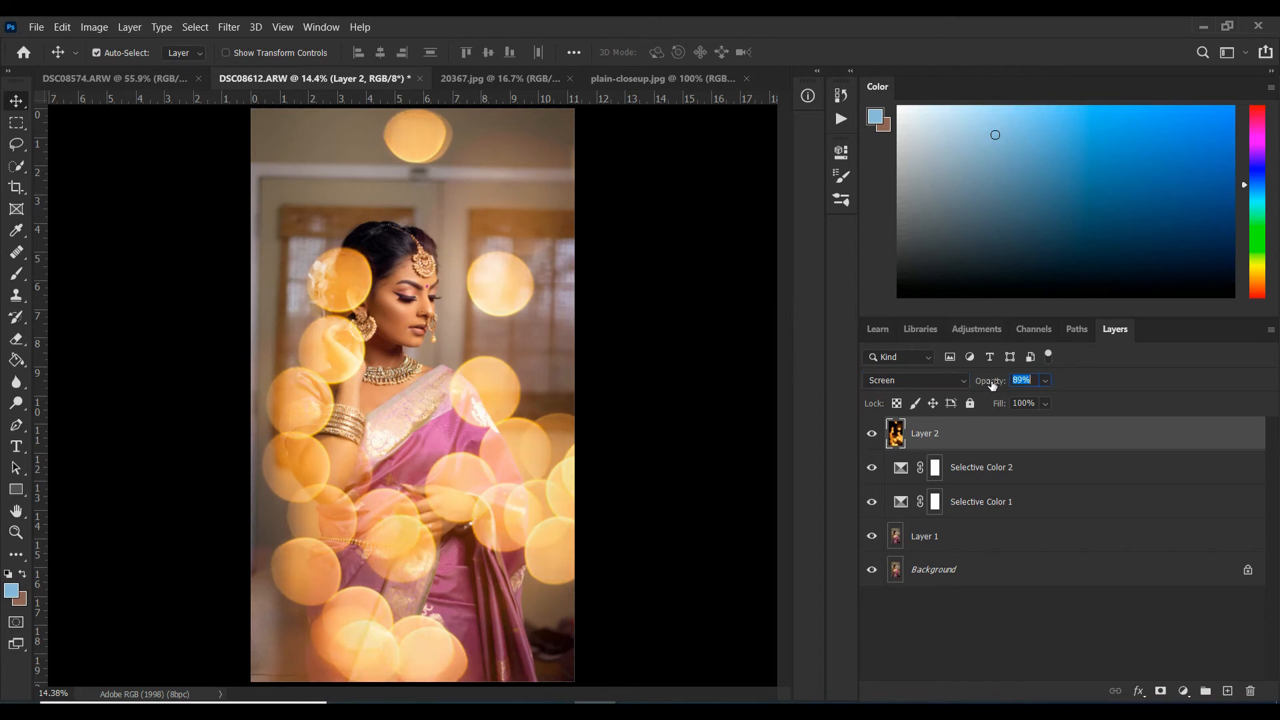
pyautogui.moveTo(446, 342); pyautogui.dragTo(388, 333)
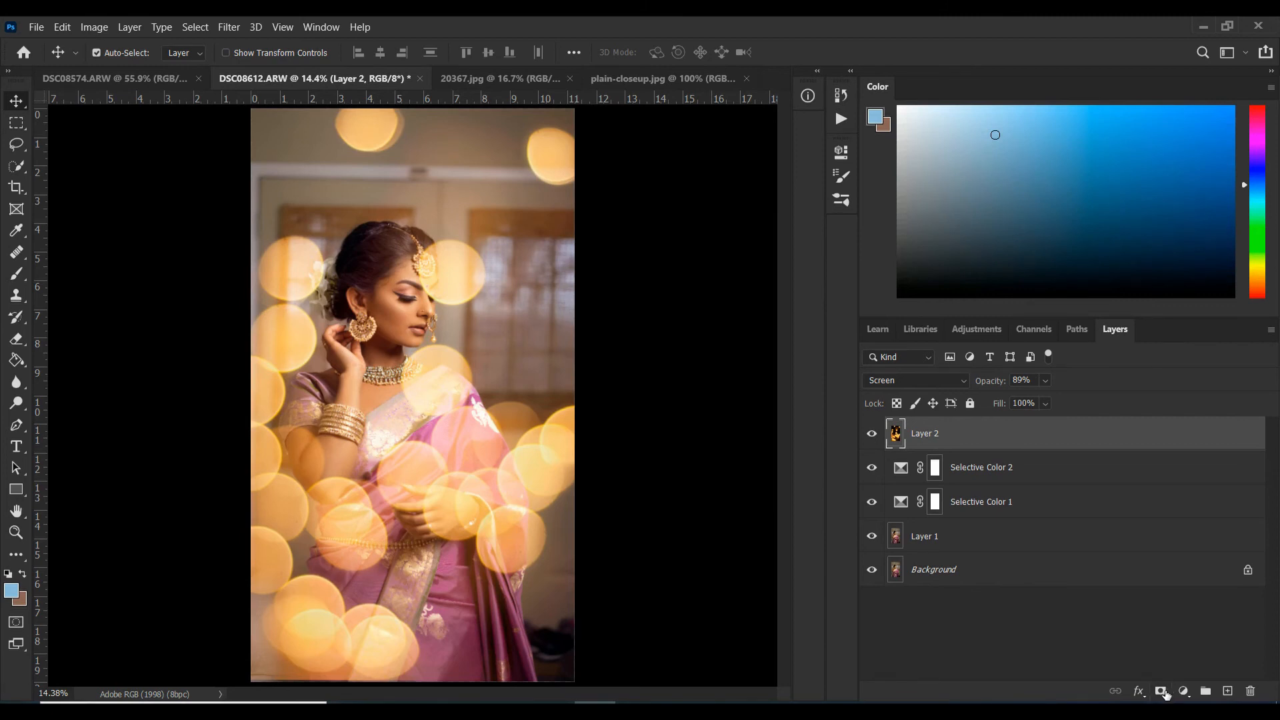
# Add a layer mask to Layer 2 and paint it black with a soft size 1000 brush around the woman's head.
pyautogui.click(1161, 692)
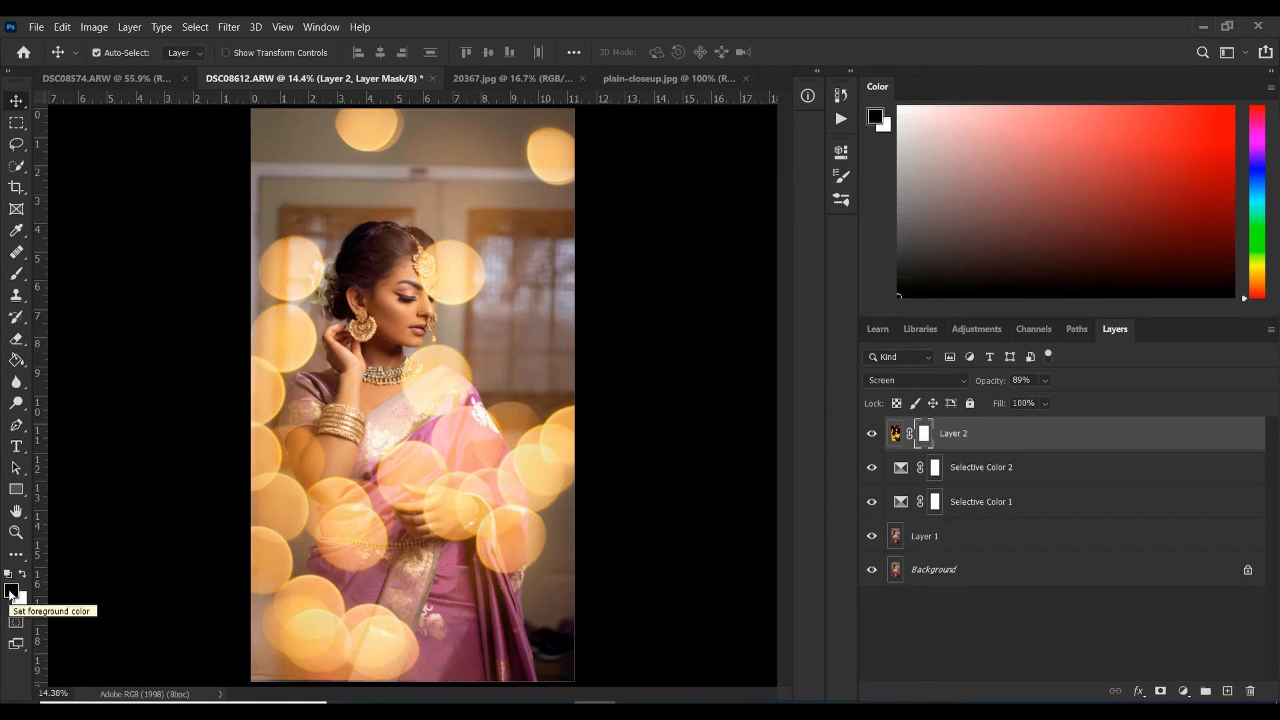
pyautogui.press('d')
pyautogui.press('d')
pyautogui.press('d')
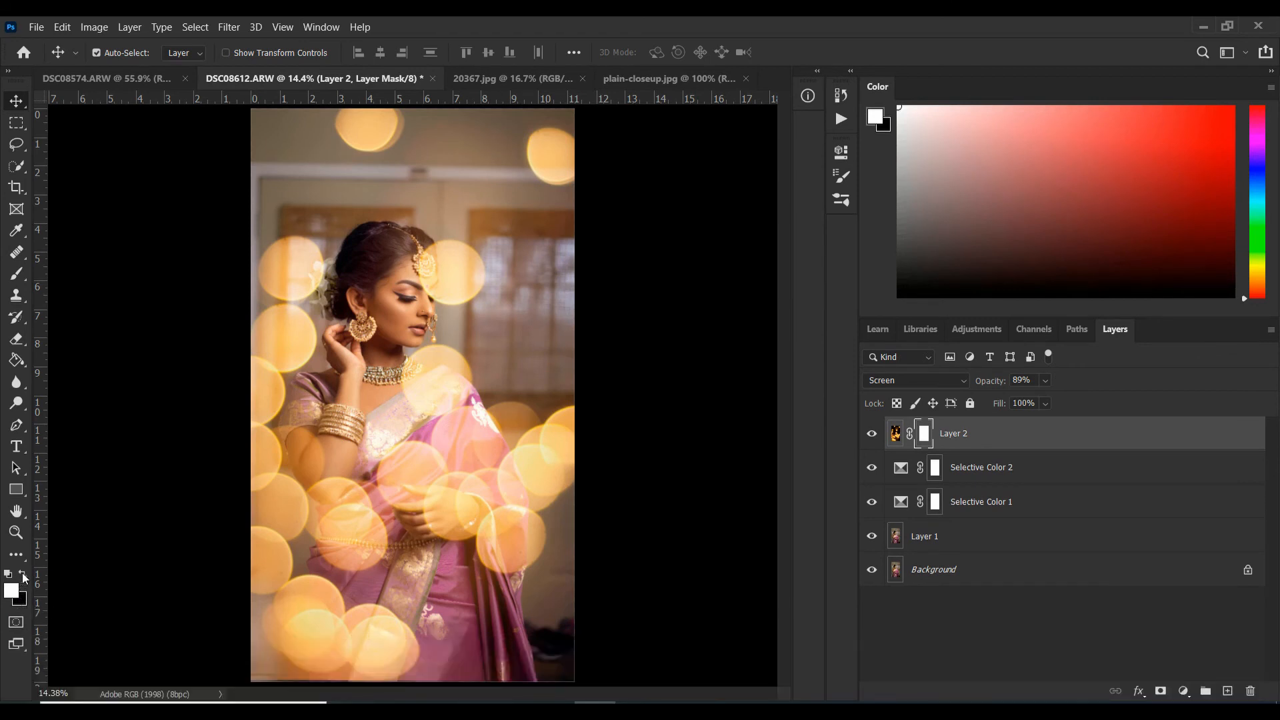
pyautogui.press('d')
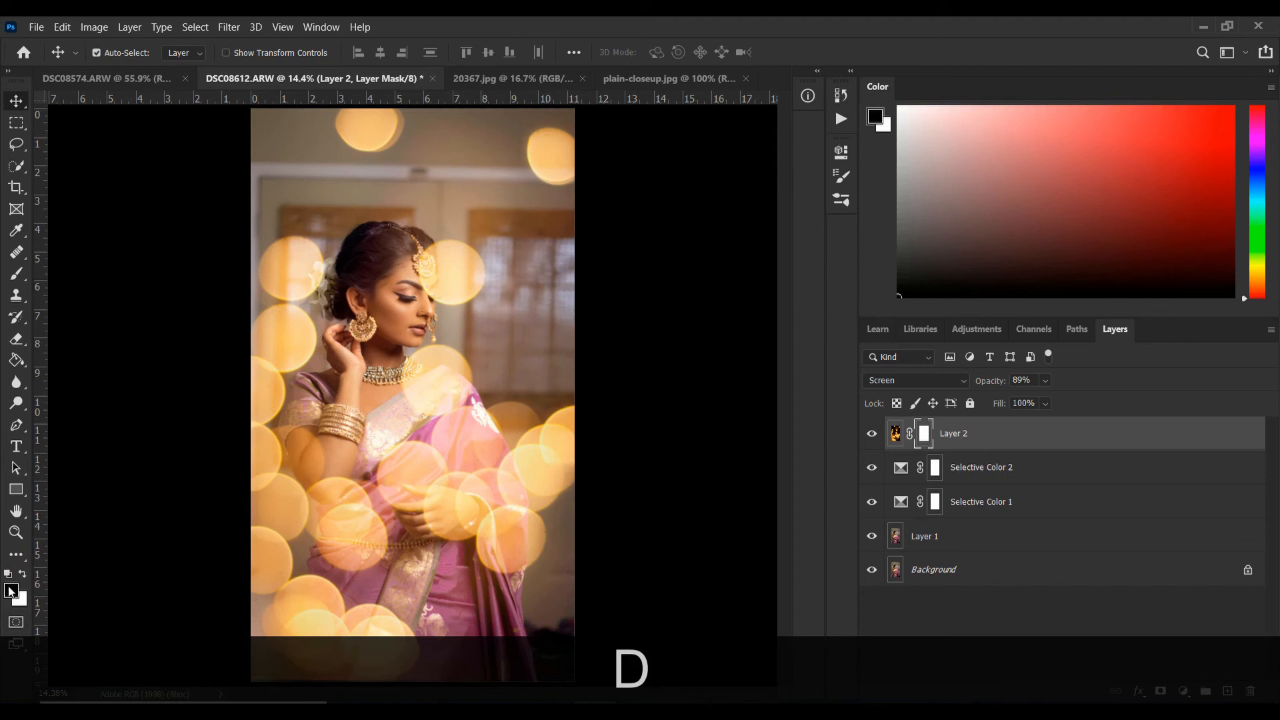
pyautogui.click(16, 274)
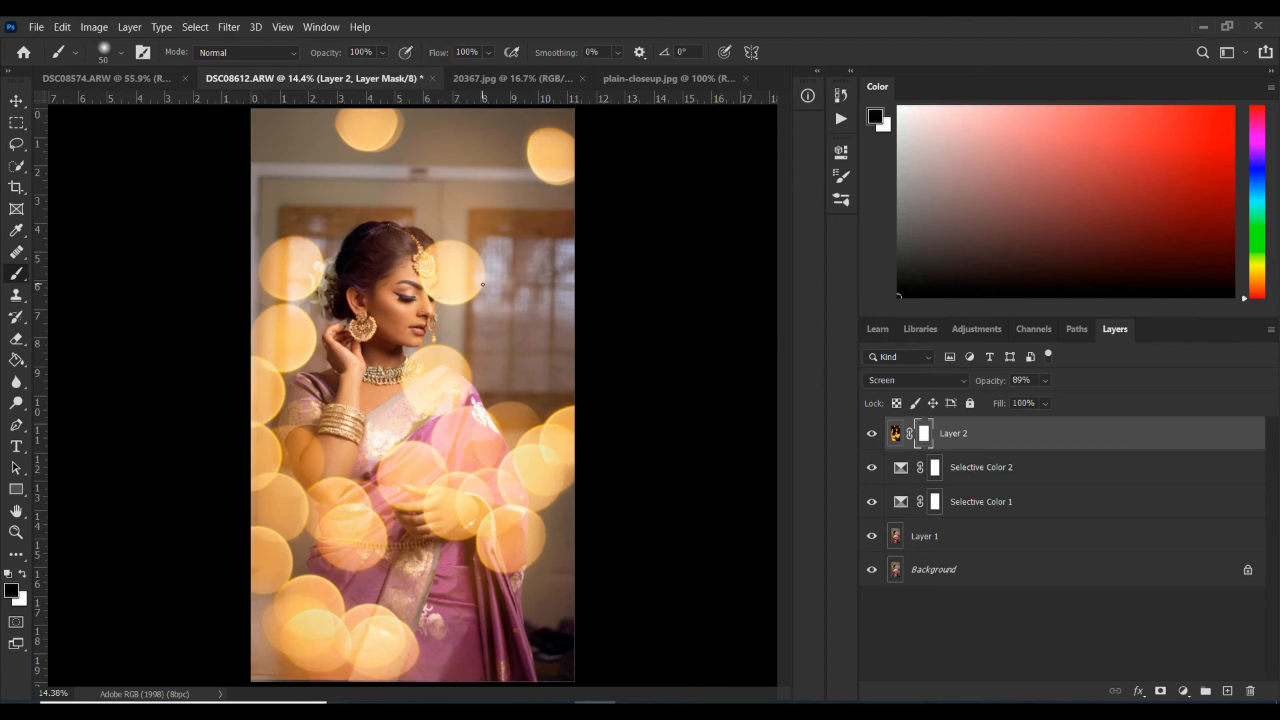
pyautogui.press(']')
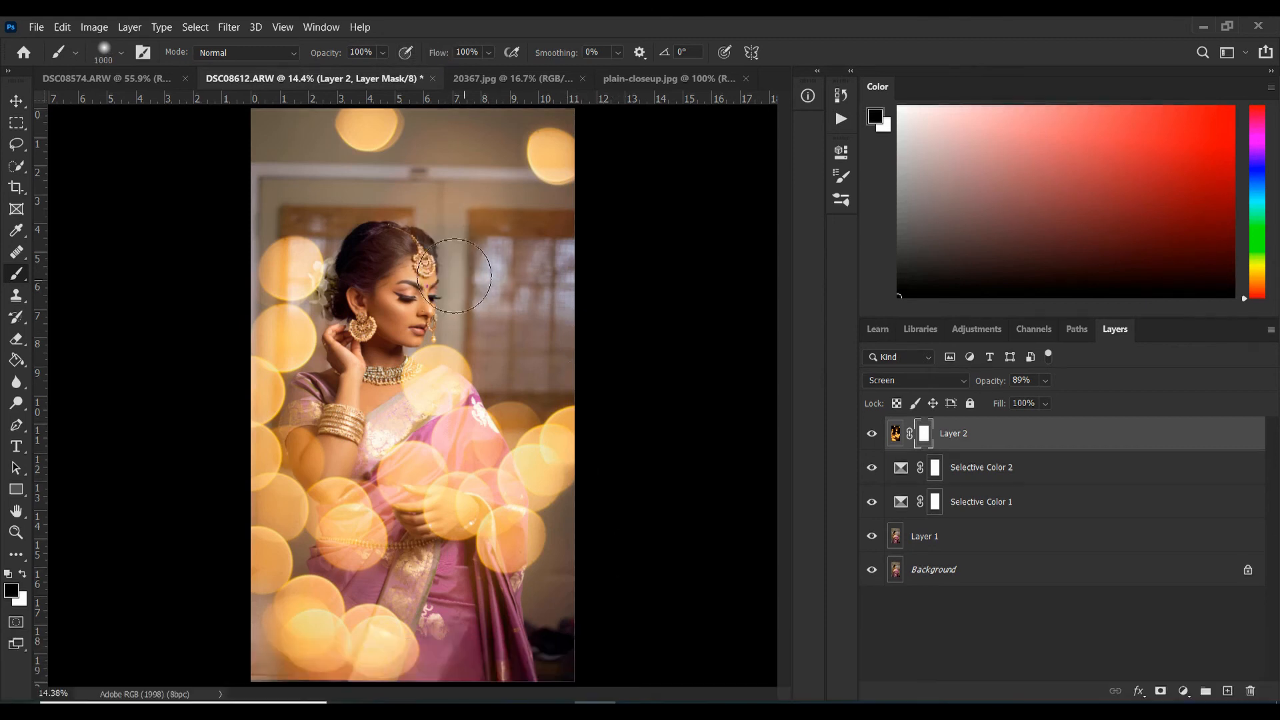
pyautogui.moveTo(454, 275)
pyautogui.mouseDown()
pyautogui.moveTo(446, 262)
pyautogui.moveTo(477, 270)
pyautogui.moveTo(409, 217)
pyautogui.moveTo(383, 214)
pyautogui.moveTo(497, 193)
pyautogui.mouseUp()
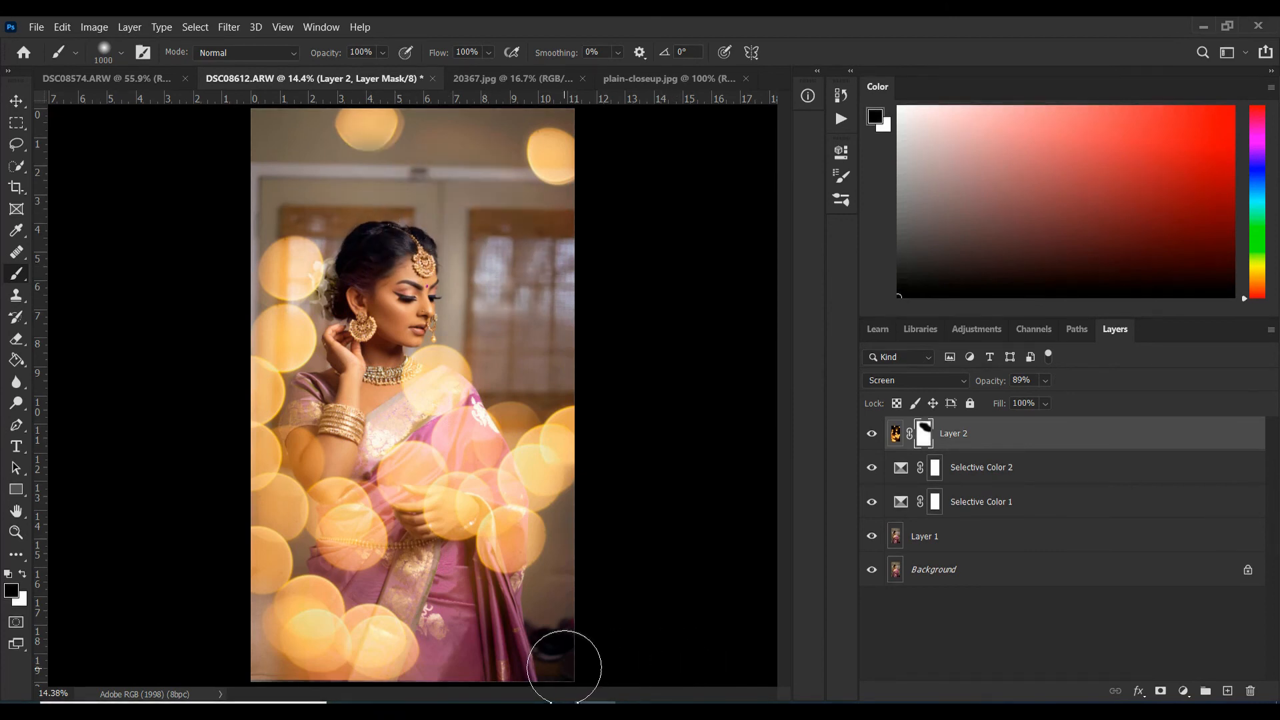
# Copy the entire 20367.jpg bokeh image into the portrait, accepting the colour profile conversion, and set its layer to Screen blending.
pyautogui.hotkey('ctrl', 'Tab')
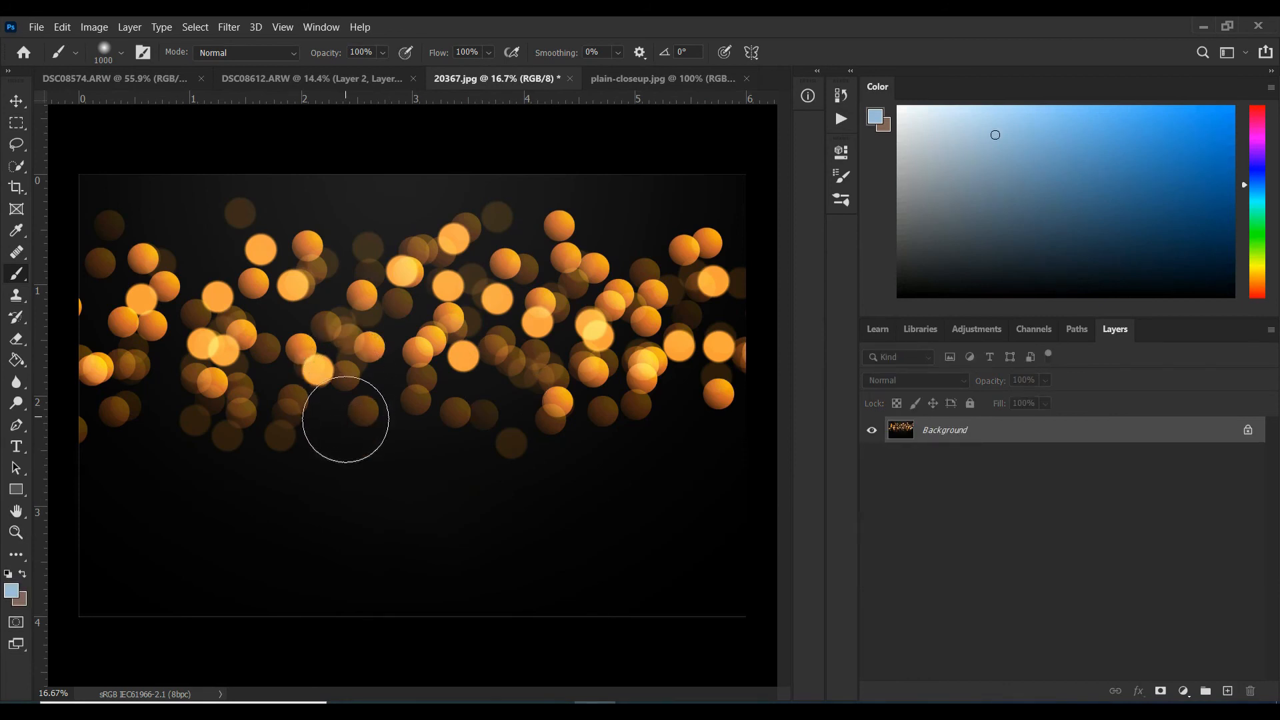
pyautogui.hotkey('ctrl', 'a')
pyautogui.click(20, 102)
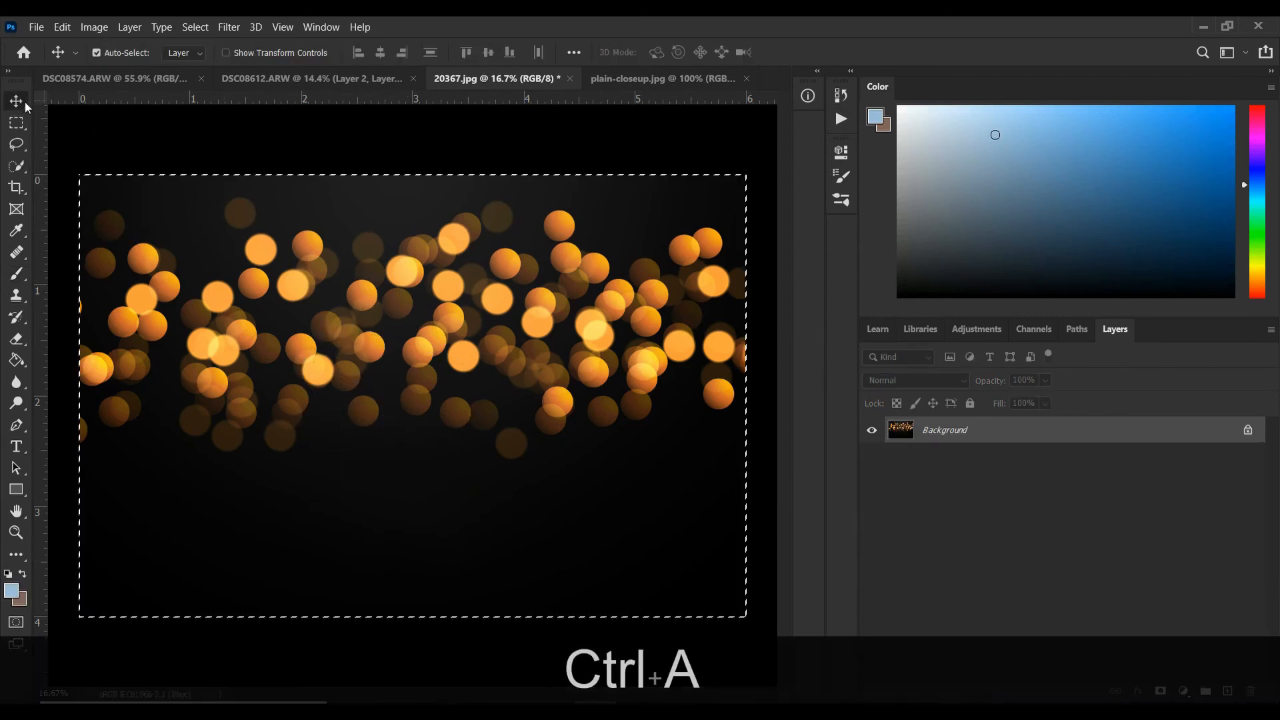
pyautogui.moveTo(302, 246); pyautogui.dragTo(413, 403)
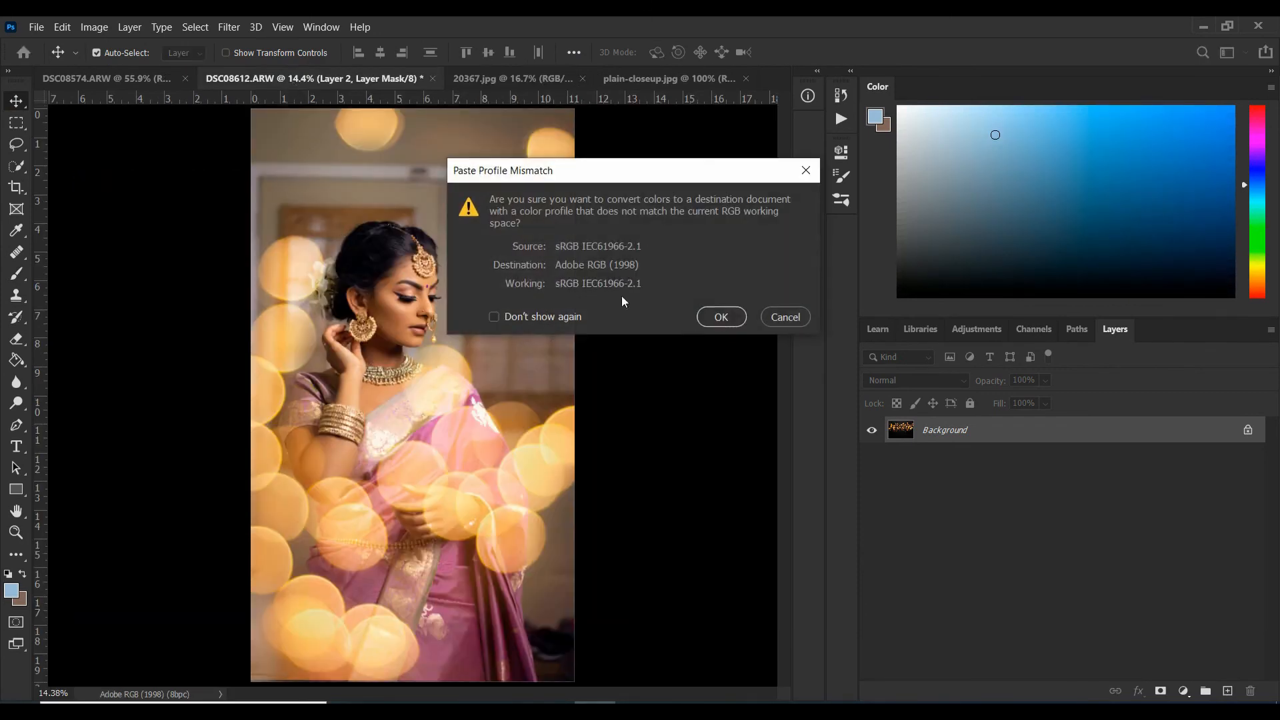
pyautogui.click(720, 318)
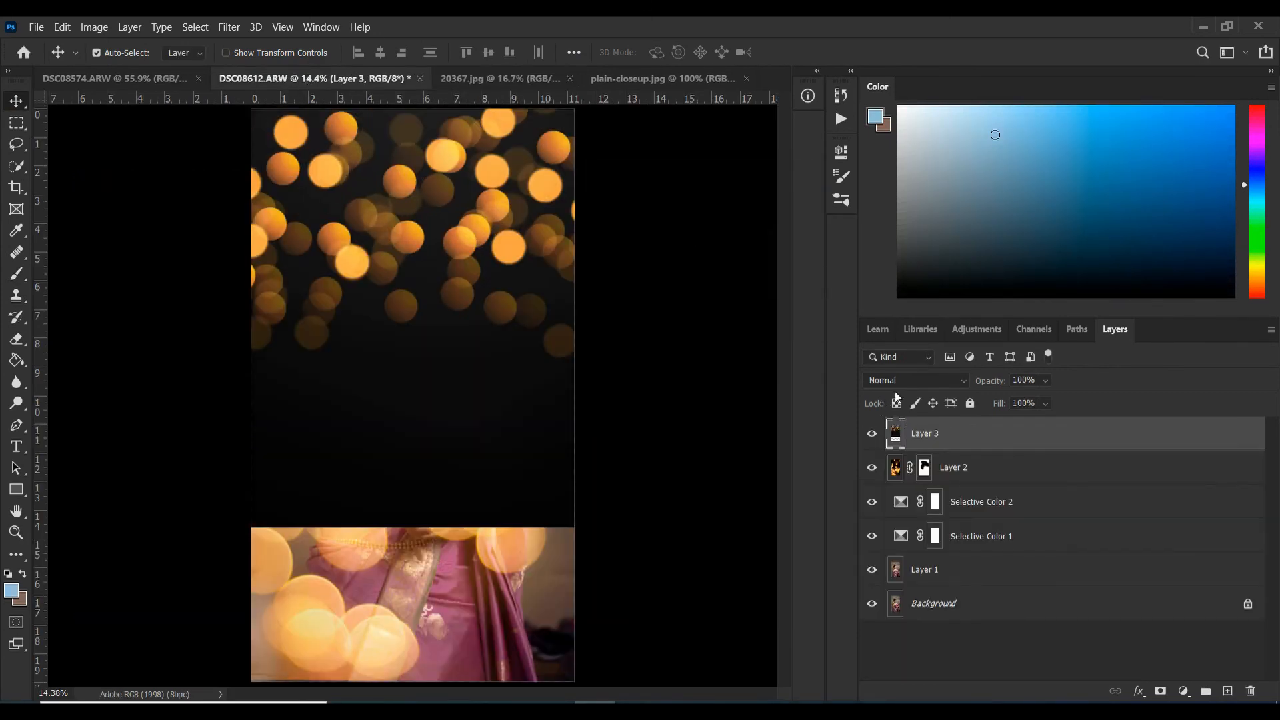
pyautogui.click(902, 379)
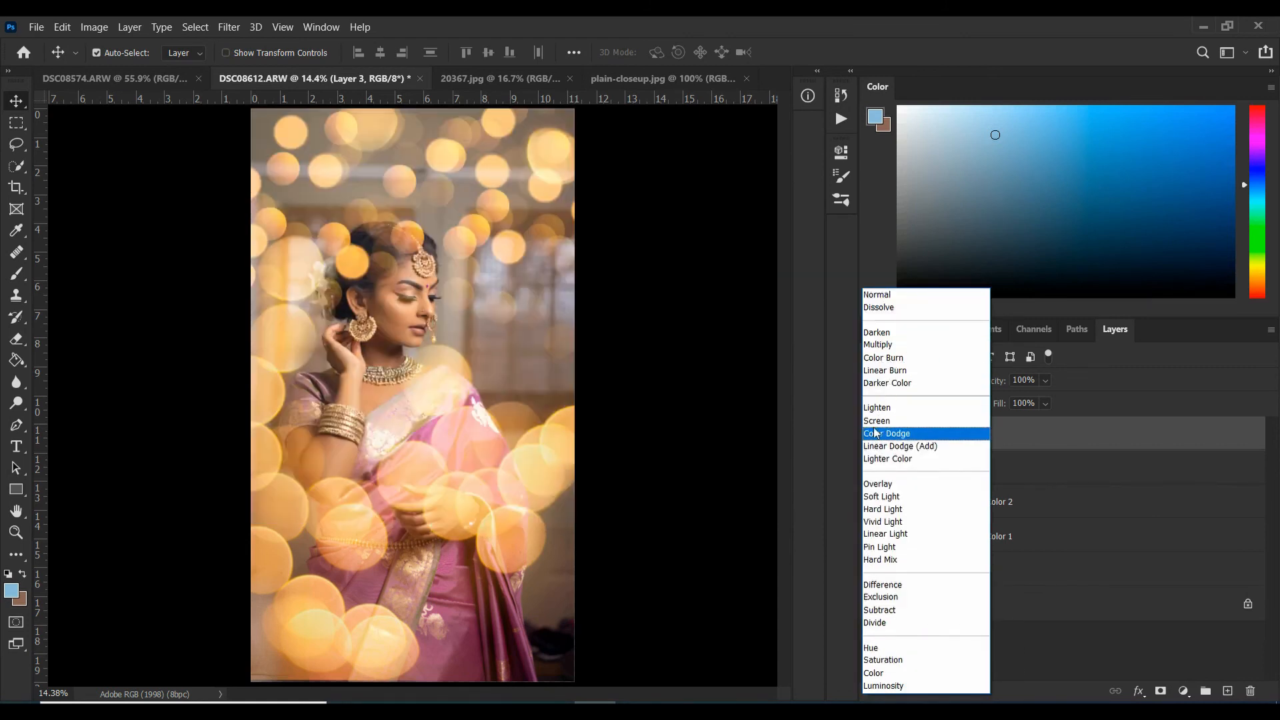
pyautogui.click(877, 420)
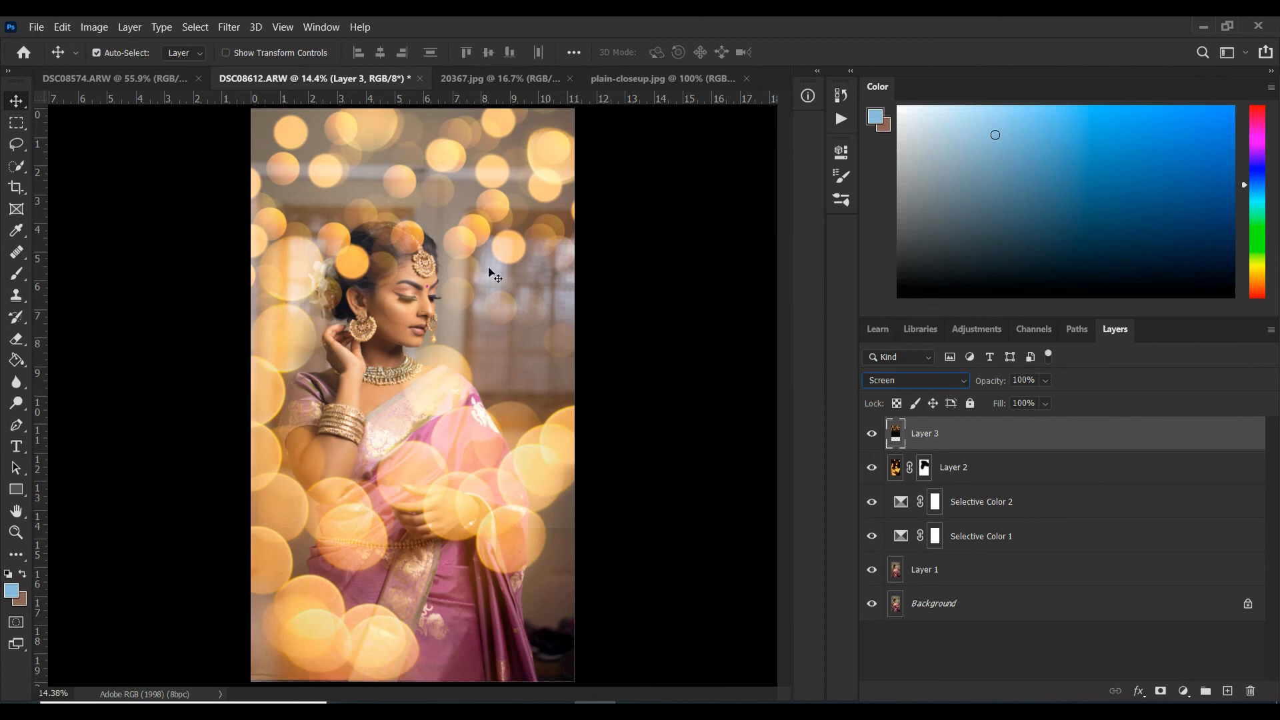
# Shift Layer 3's bokeh slightly to the left, then duplicate the layer and place the copy over the portrait's lower part.
pyautogui.moveTo(490, 230); pyautogui.dragTo(460, 240)
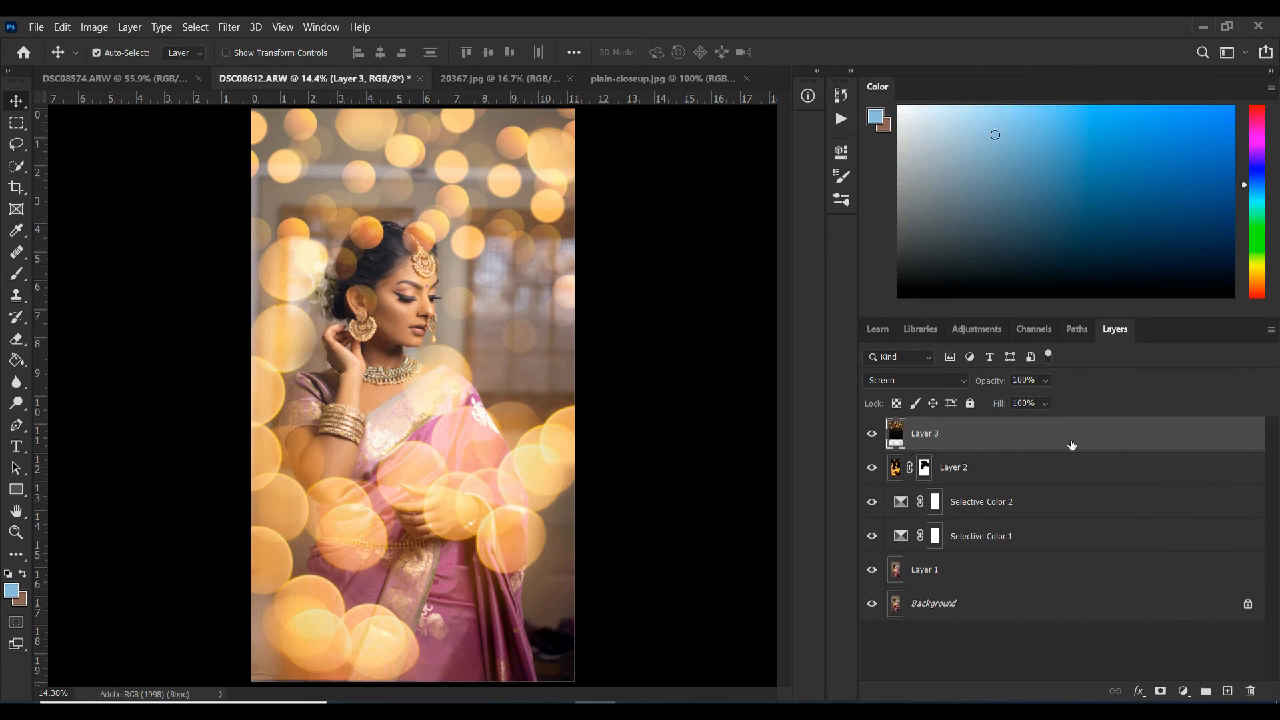
pyautogui.moveTo(1071, 445); pyautogui.dragTo(1228, 691)
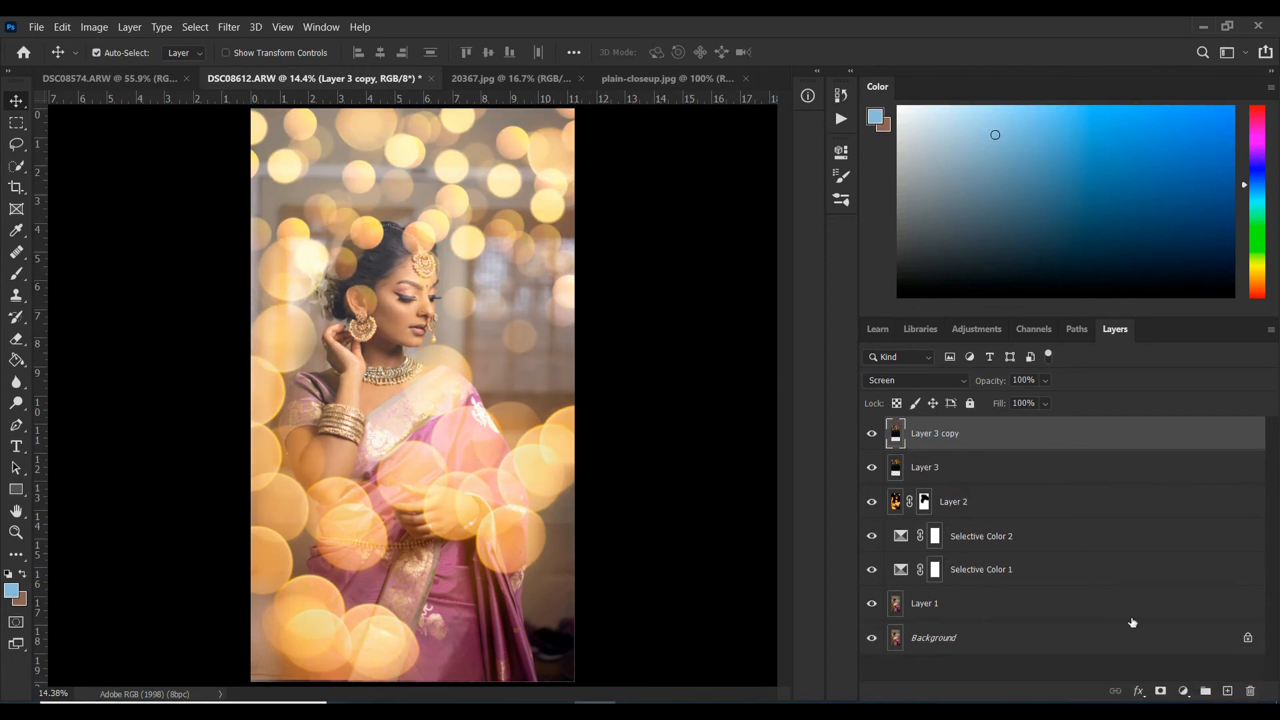
pyautogui.moveTo(482, 241); pyautogui.dragTo(493, 634)
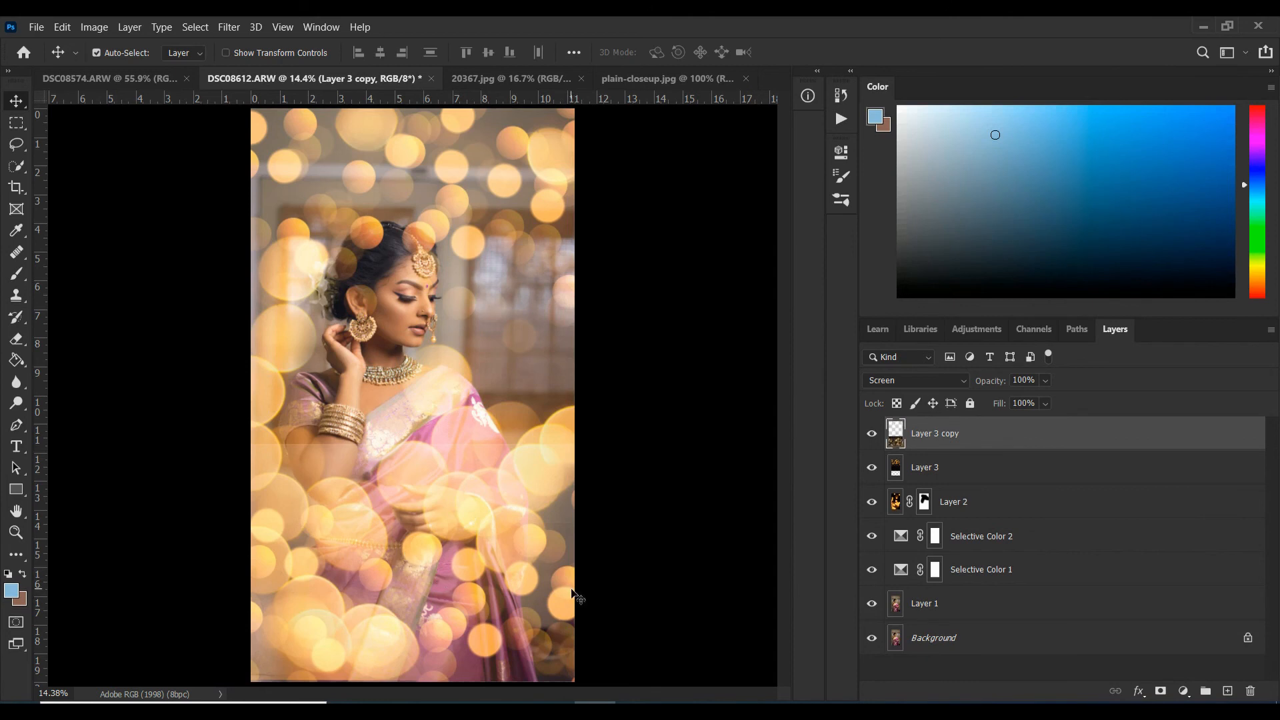
# Add a layer mask to Layer 3 and paint it black with the size 1000 brush to clear the bokeh from the woman.
pyautogui.click(941, 471)
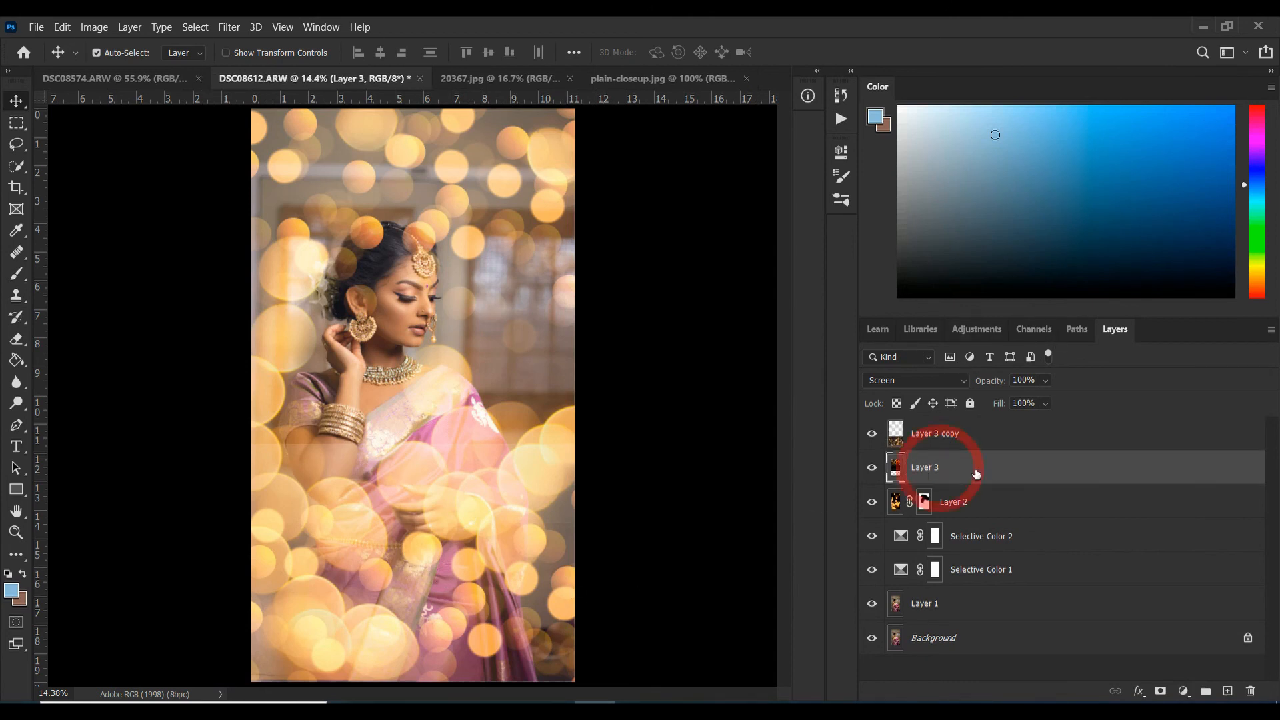
pyautogui.click(1161, 692)
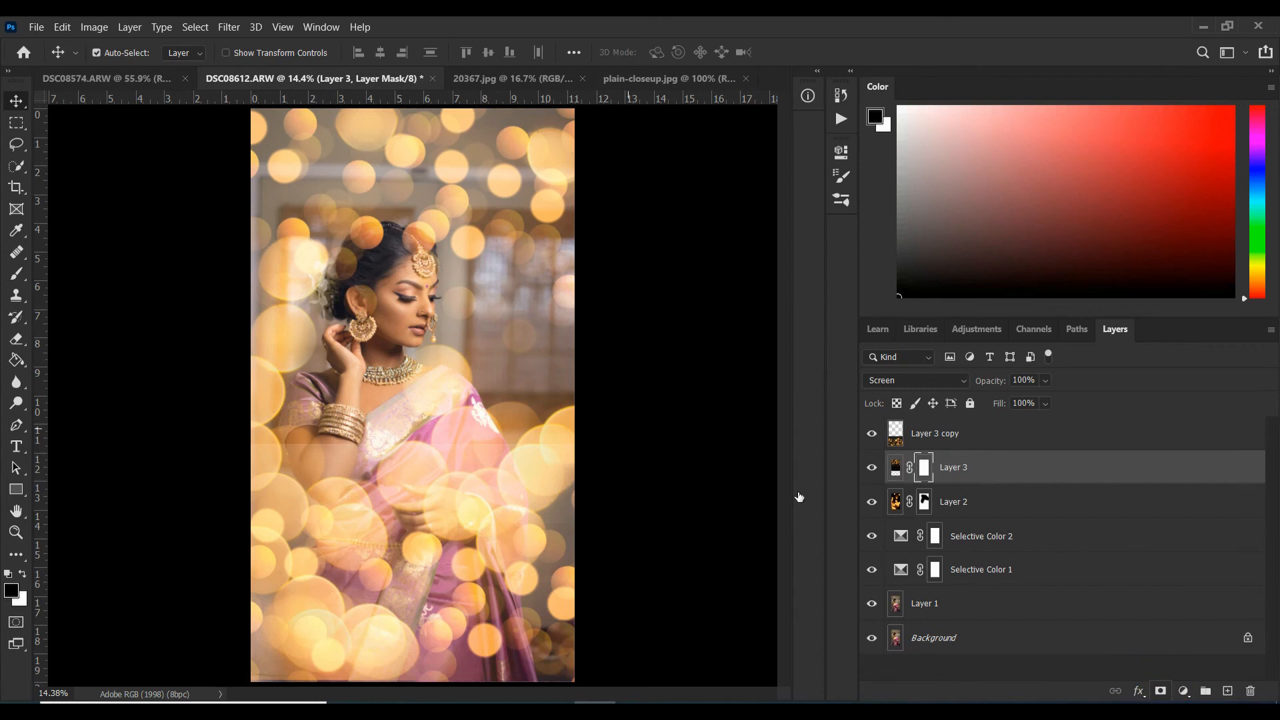
pyautogui.click(16, 273)
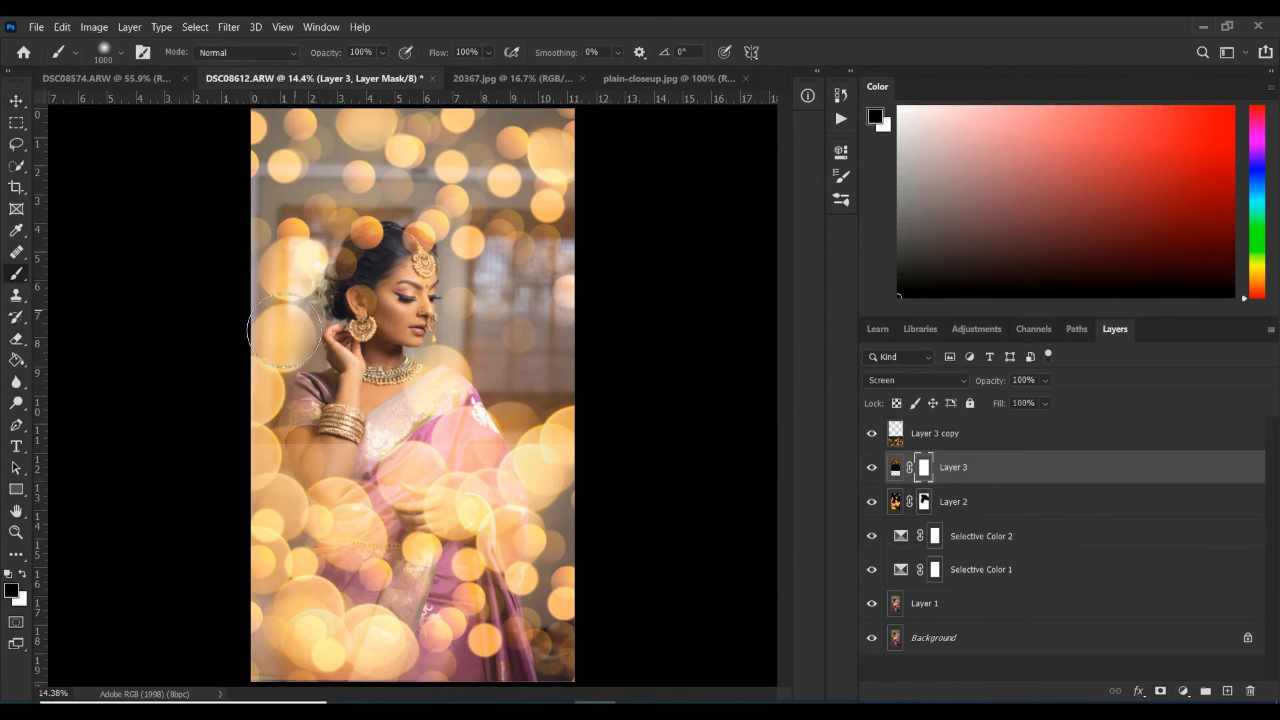
pyautogui.moveTo(272, 343)
pyautogui.mouseDown()
pyautogui.moveTo(373, 267)
pyautogui.moveTo(573, 247)
pyautogui.mouseUp()
pyautogui.press('z')
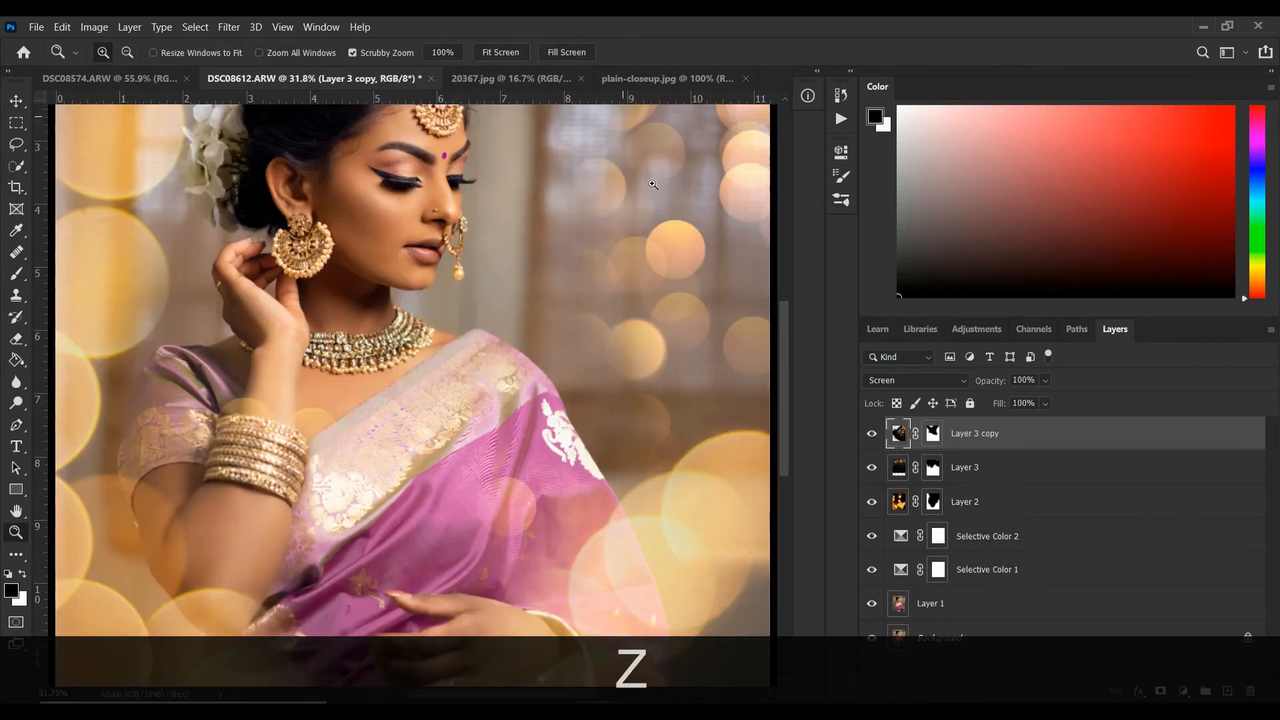